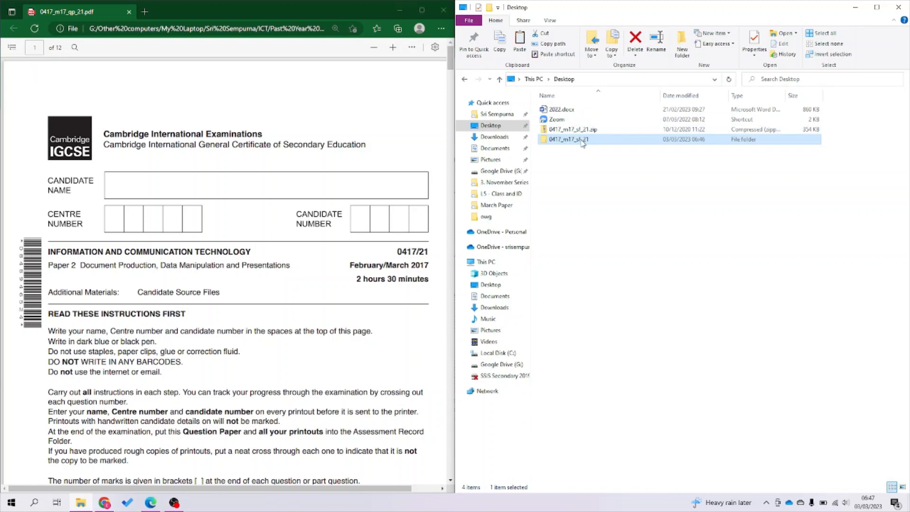
Open 0417_m17_sf_21, then its Confidential Source Files 2017 folder, and look over the question paper.
double_click(582, 140)
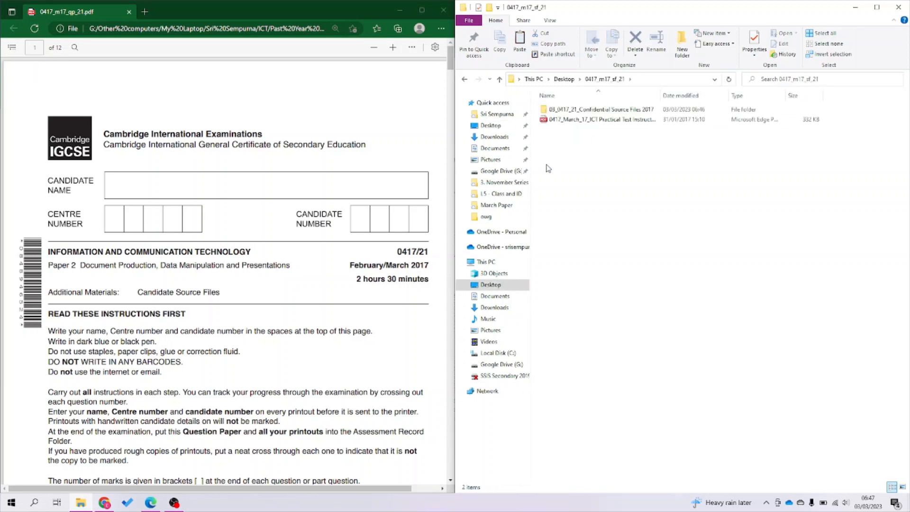
double_click(582, 110)
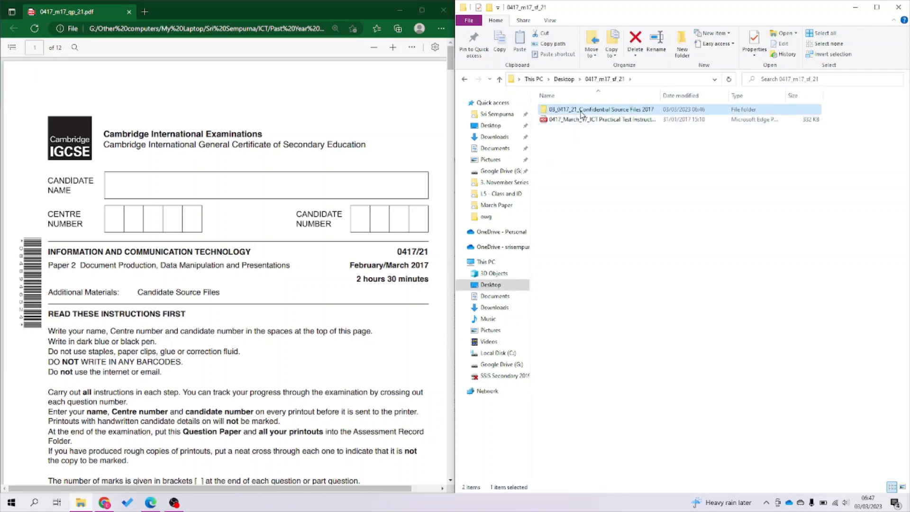
click(264, 356)
scroll(264, 357, down, 5)
scroll(265, 357, up, 5)
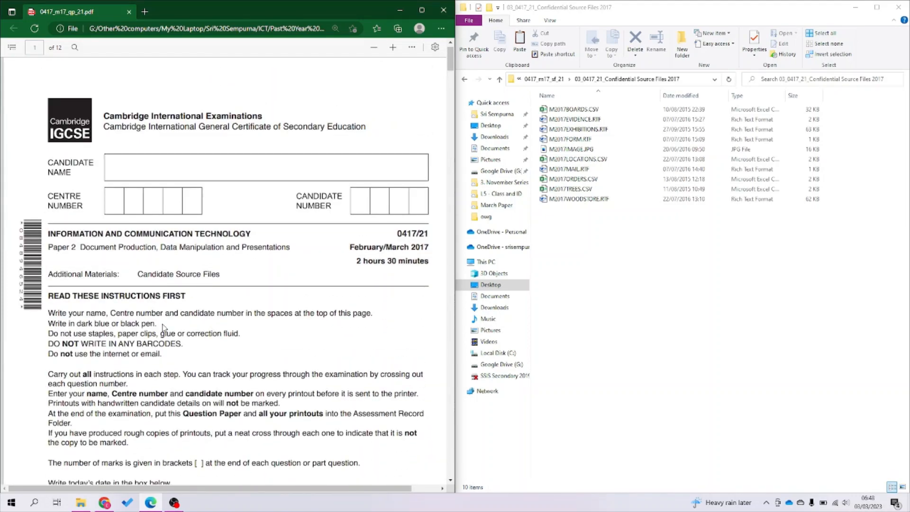
scroll(163, 328, down, 15)
scroll(164, 328, up, 1)
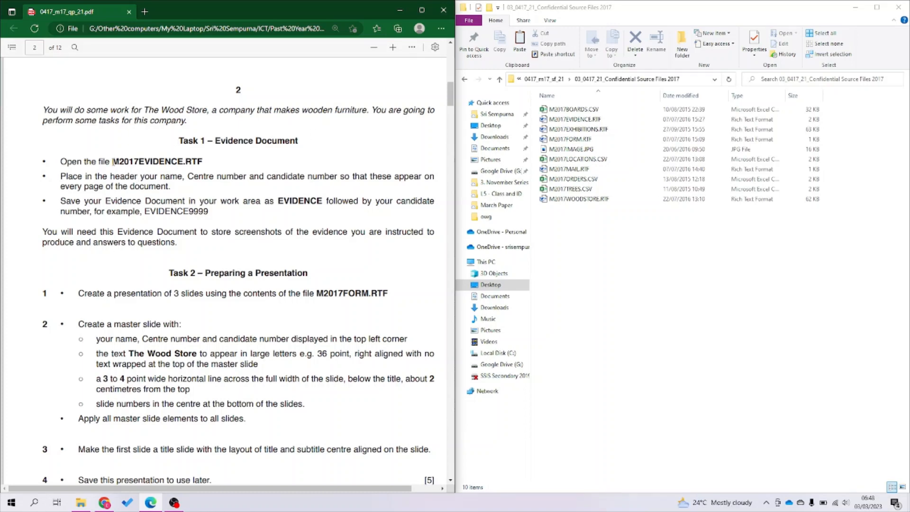
Mark M2017EVIDENCE.RTF in the question paper and open that file in Word.
drag(112, 162, 202, 162)
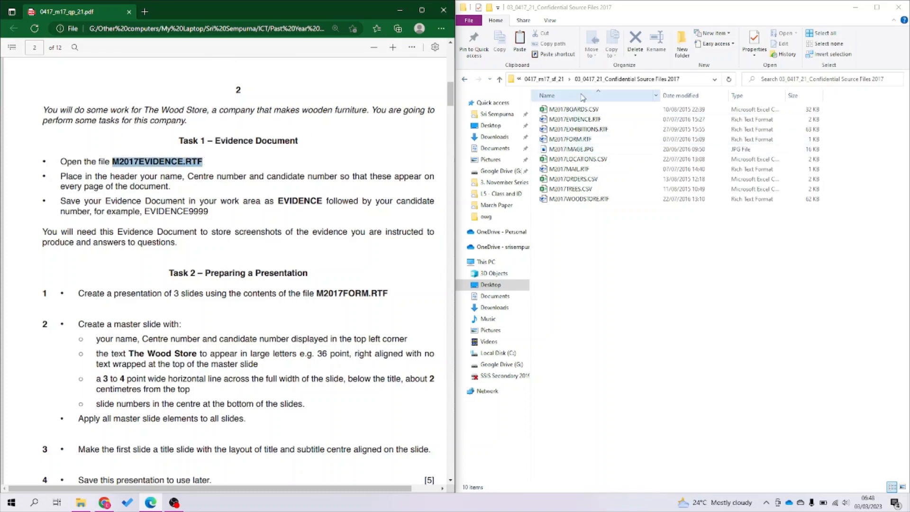
double_click(581, 122)
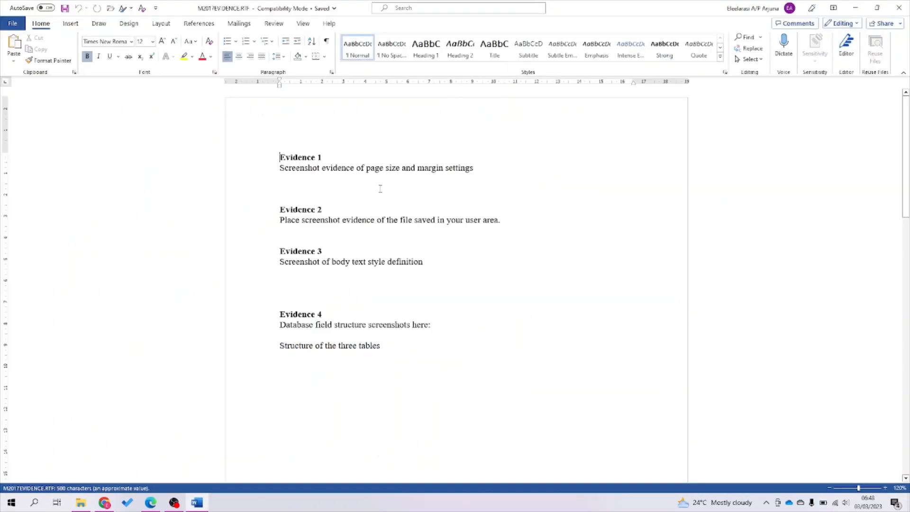
Dock Word on the right, put the candidate's name and numbers in the header, and save.
key(super+Right)
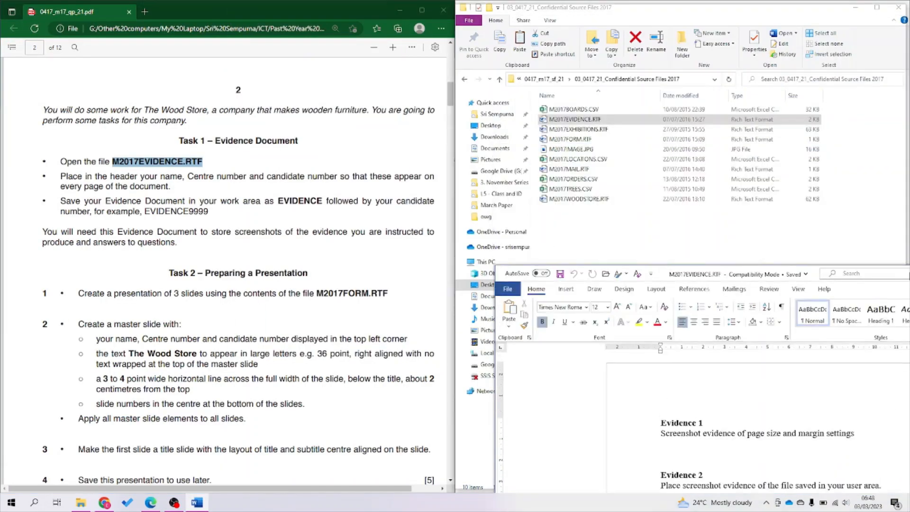
double_click(552, 134)
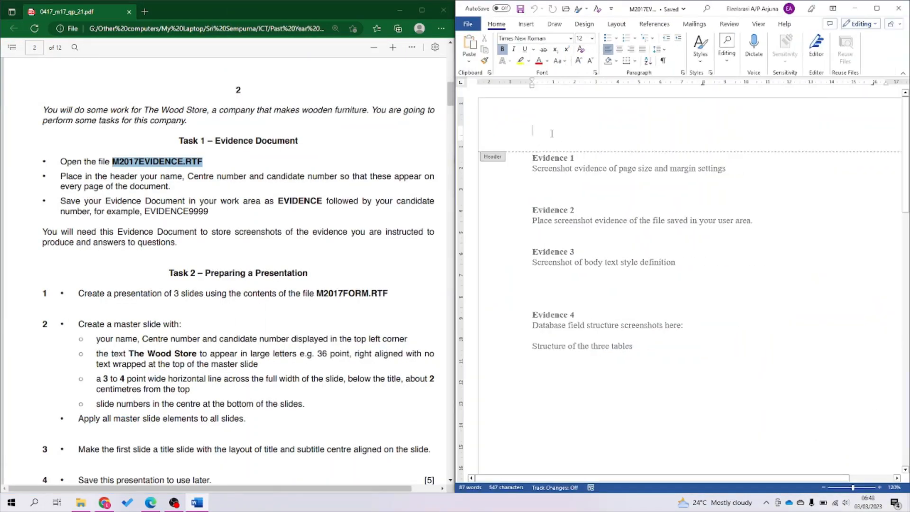
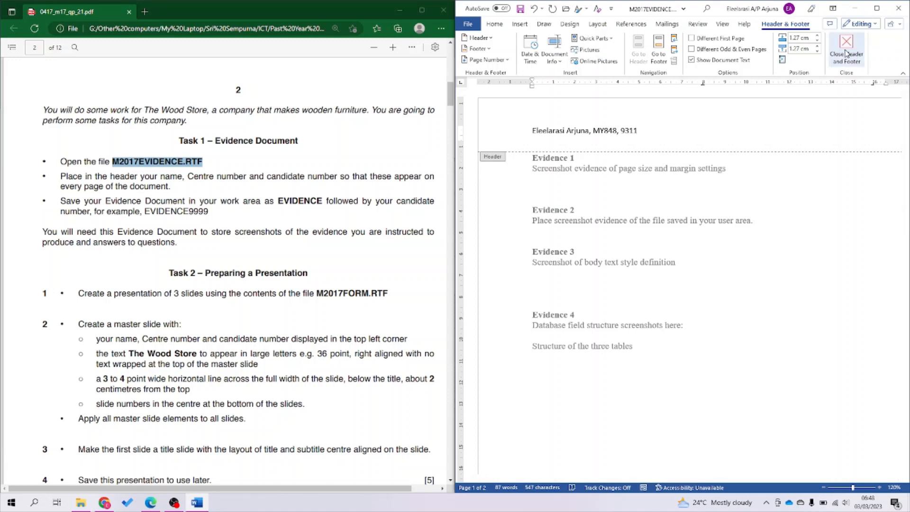
click(848, 54)
key(ctrl+s)
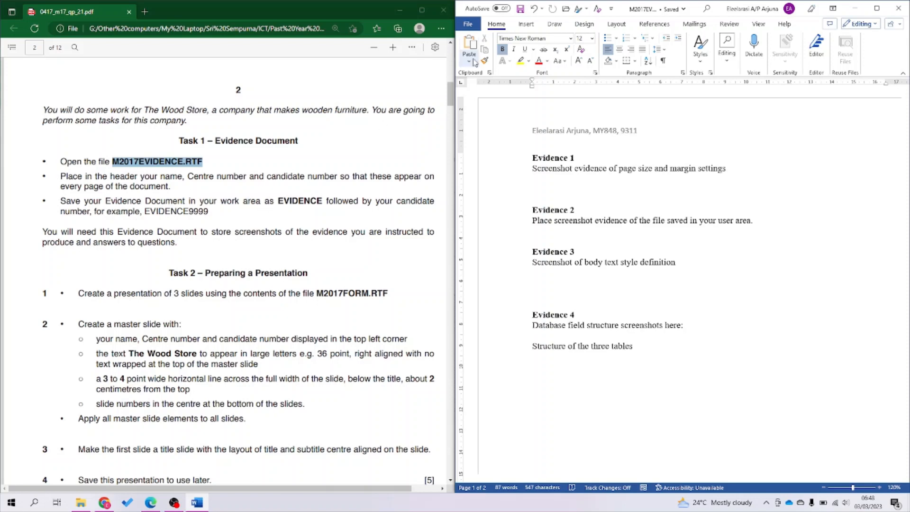
Save the evidence file as a Word Document (*.docx) named EVIDENCE plus the candidate number.
click(472, 24)
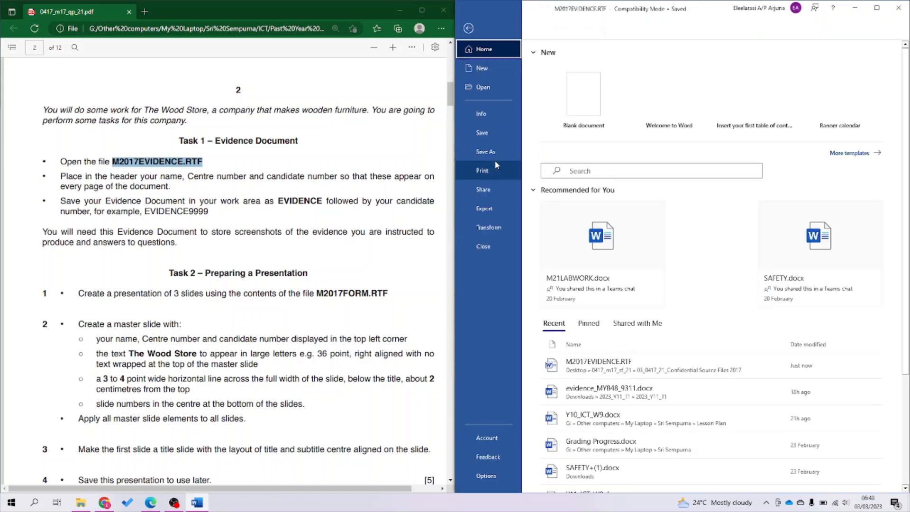
click(498, 153)
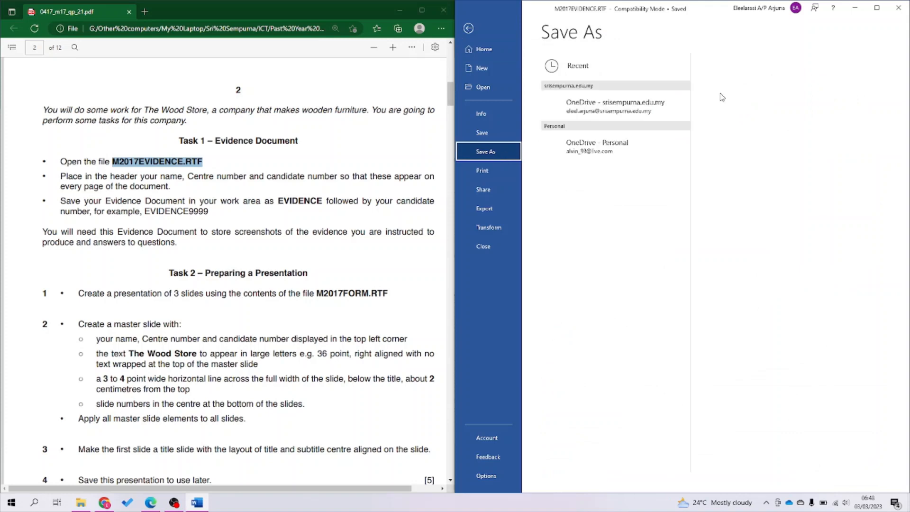
click(613, 257)
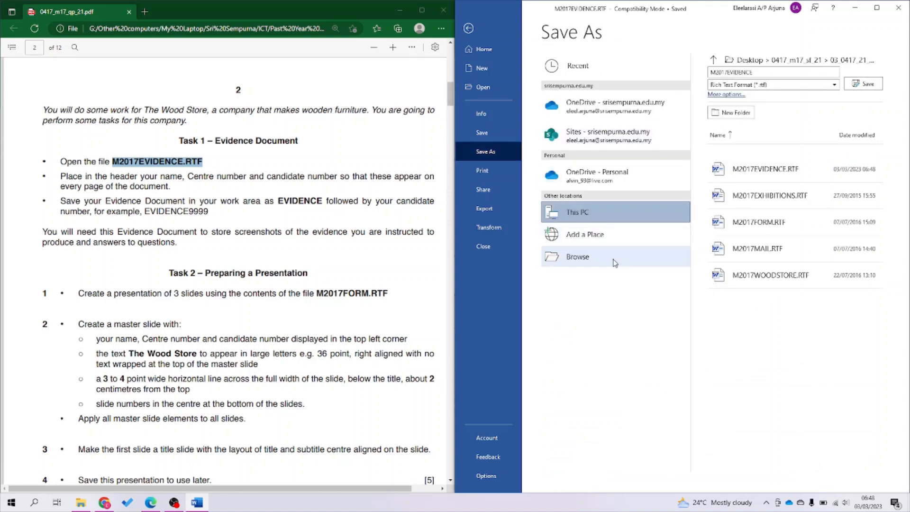
click(899, 8)
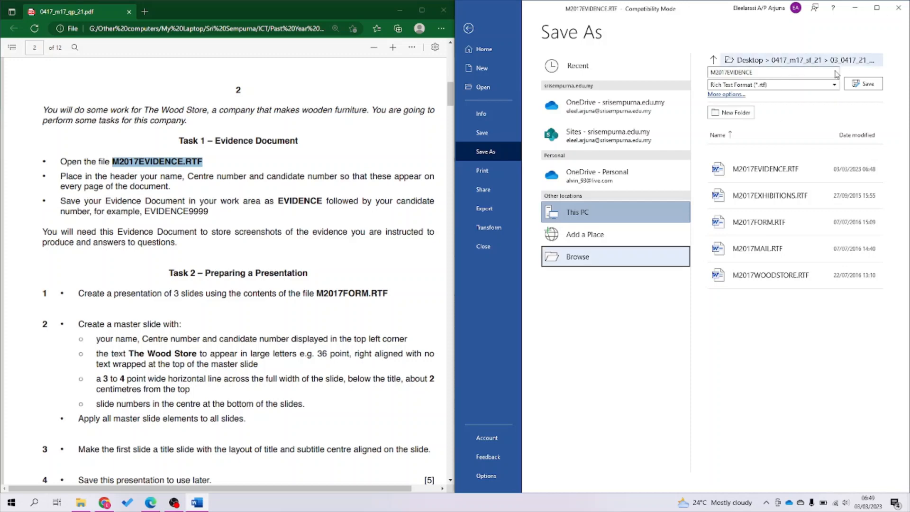
click(759, 77)
text(EVI)
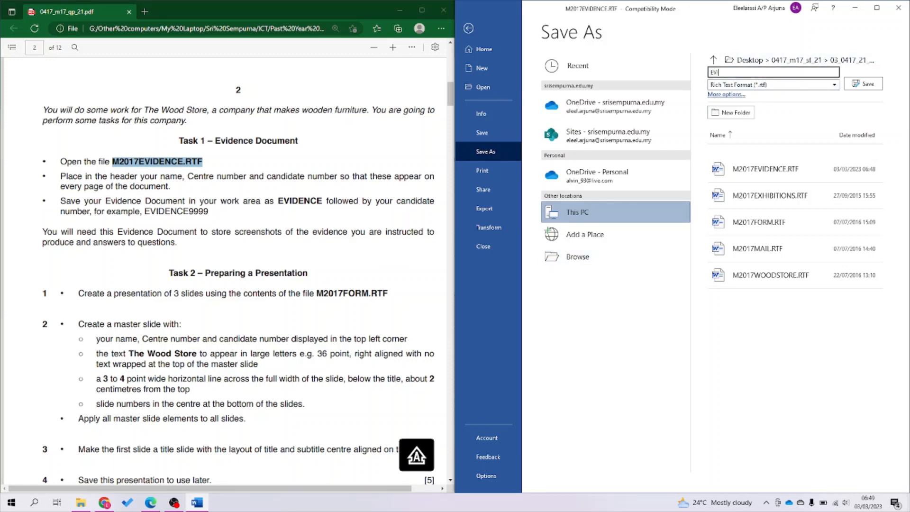
text(DENCE9311)
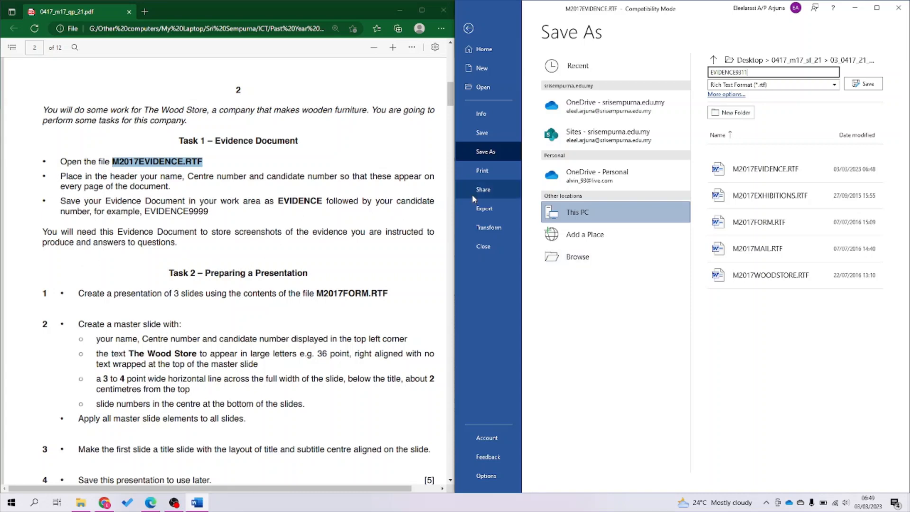
click(749, 86)
click(747, 95)
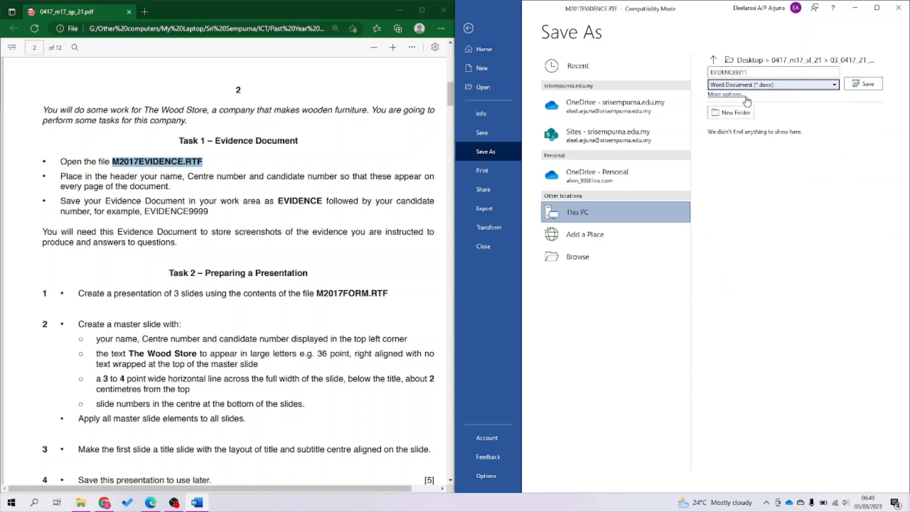
click(863, 84)
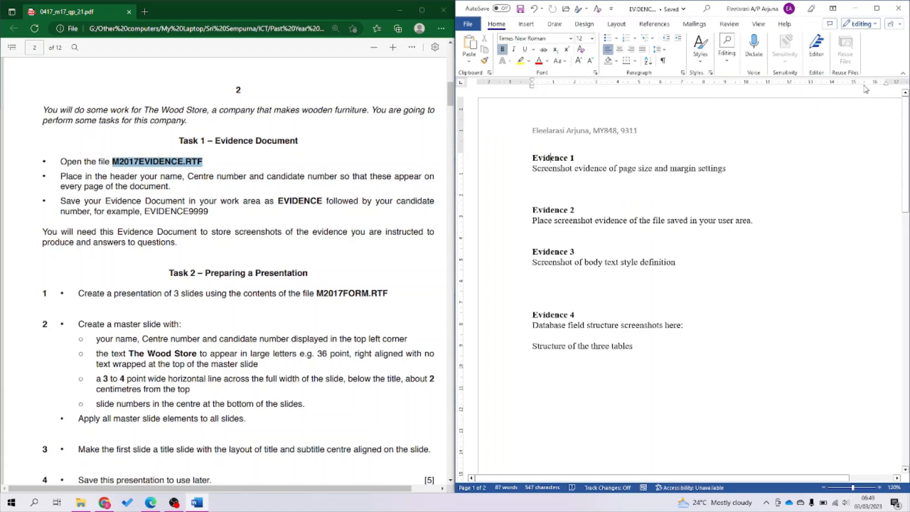
Scroll the question paper to the Task 3 instructions and minimise Word to show the source folder.
click(354, 306)
scroll(337, 324, down, 4)
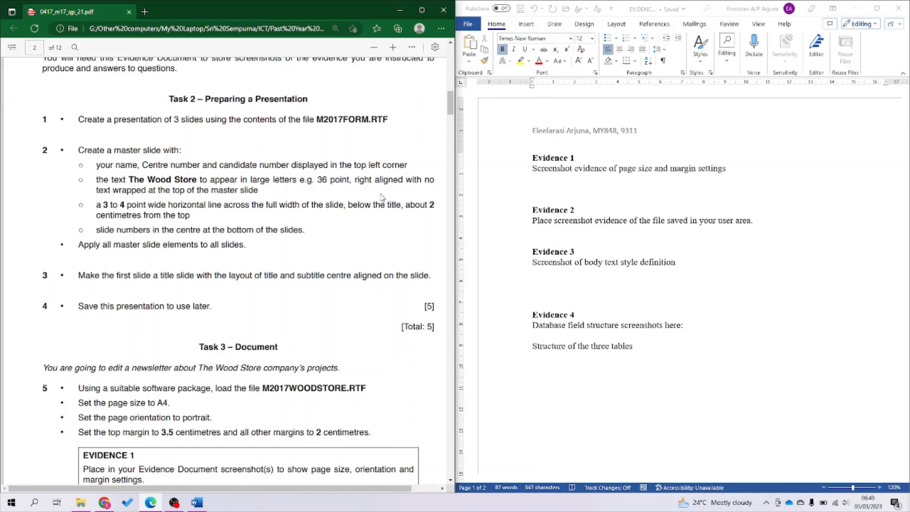
scroll(302, 349, down, 6)
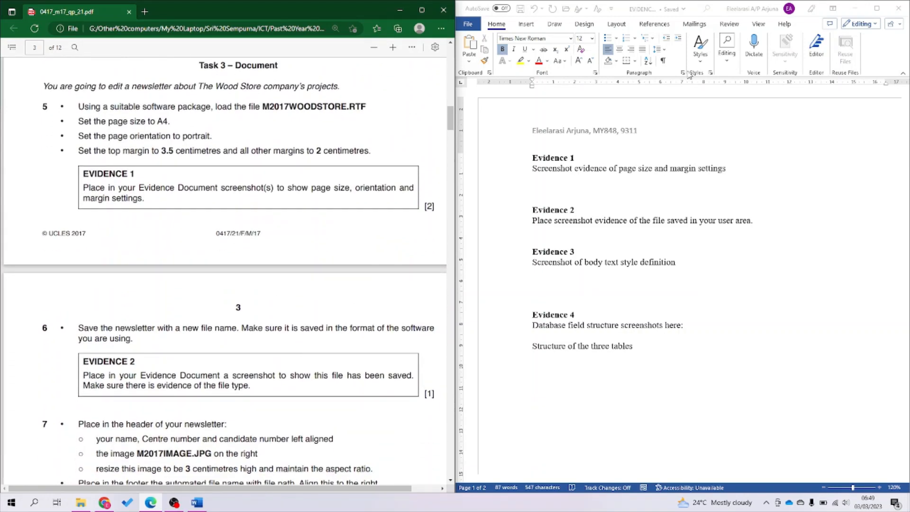
click(855, 12)
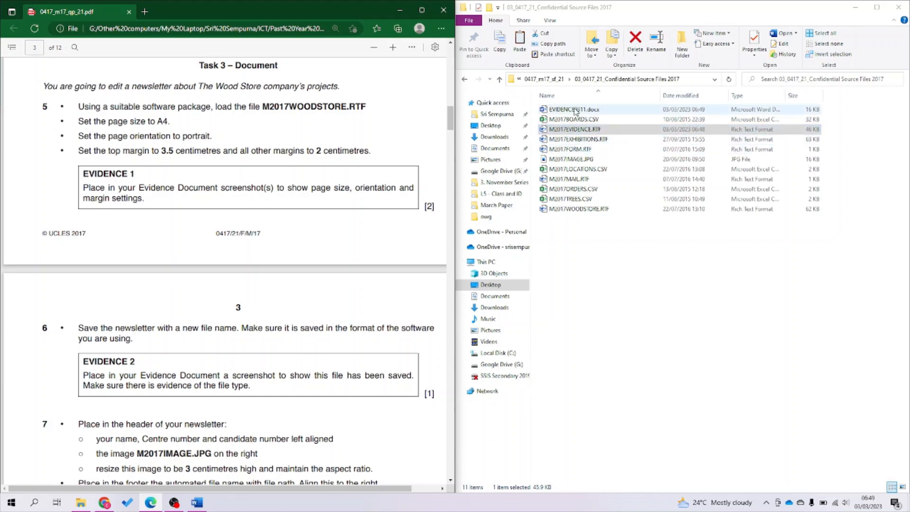
Open M2017WOODSTORE.RTF, docked on the right, with the question paper filling the left half.
click(582, 209)
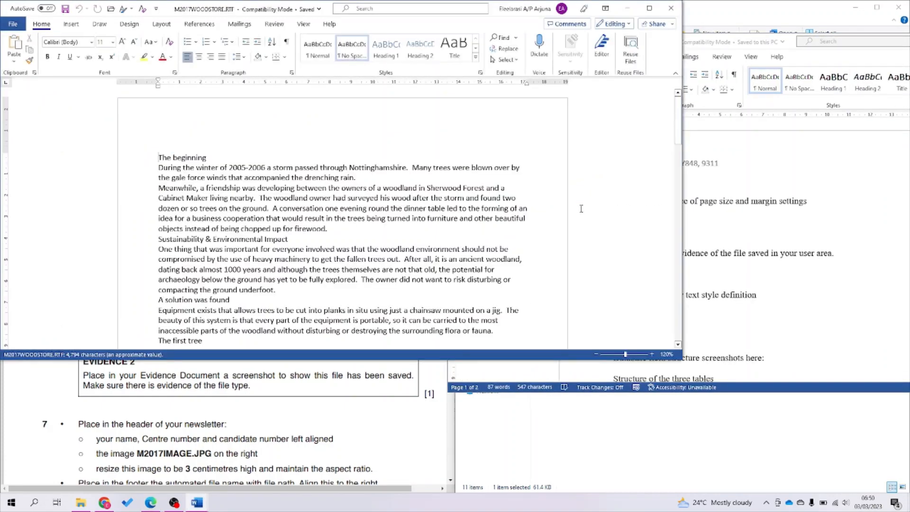
drag(489, 11, 909, 154)
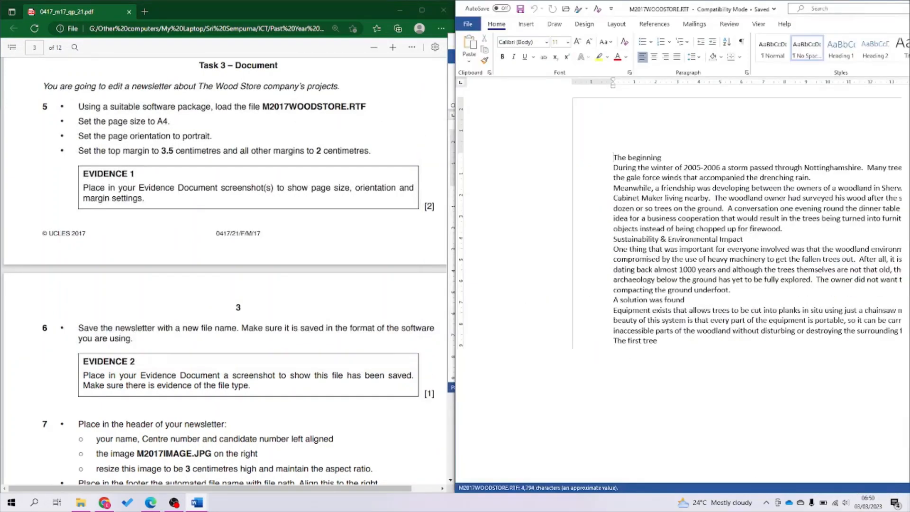
click(363, 71)
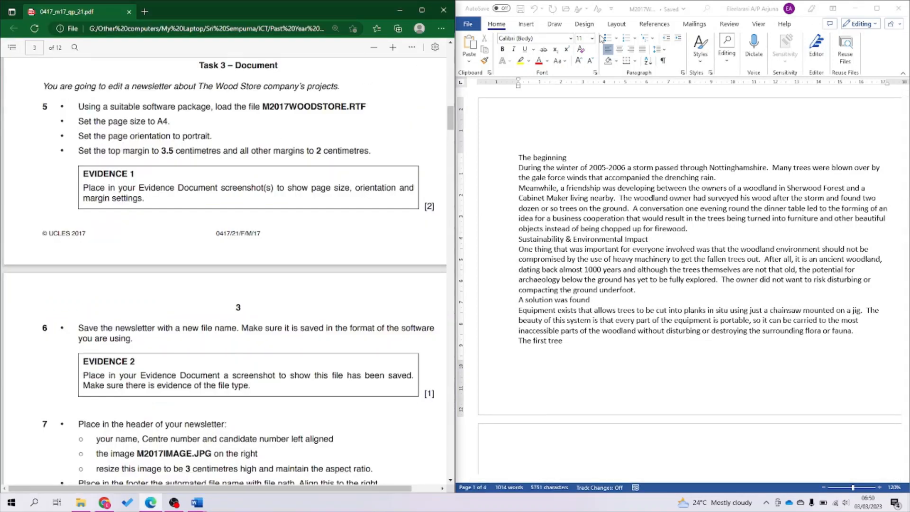
click(618, 24)
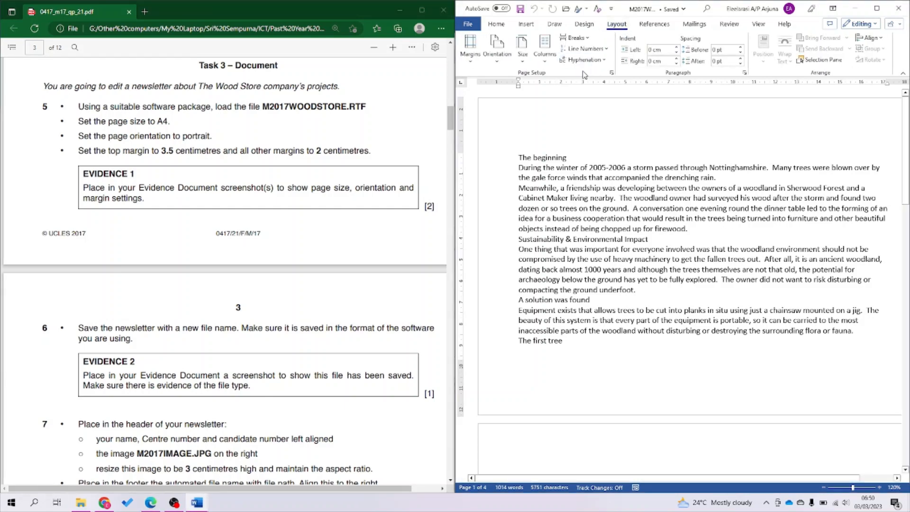
Choose A4 as the newsletter's paper size in Page Setup.
click(612, 73)
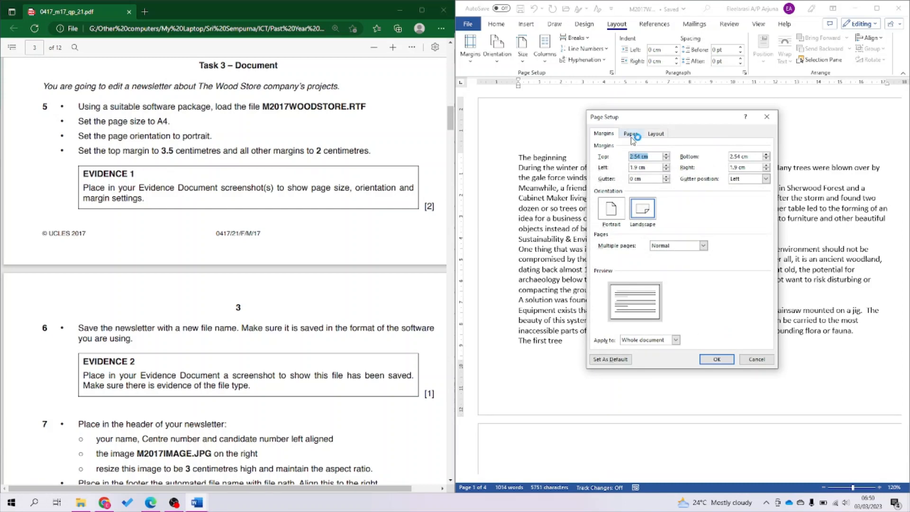
click(631, 134)
click(635, 157)
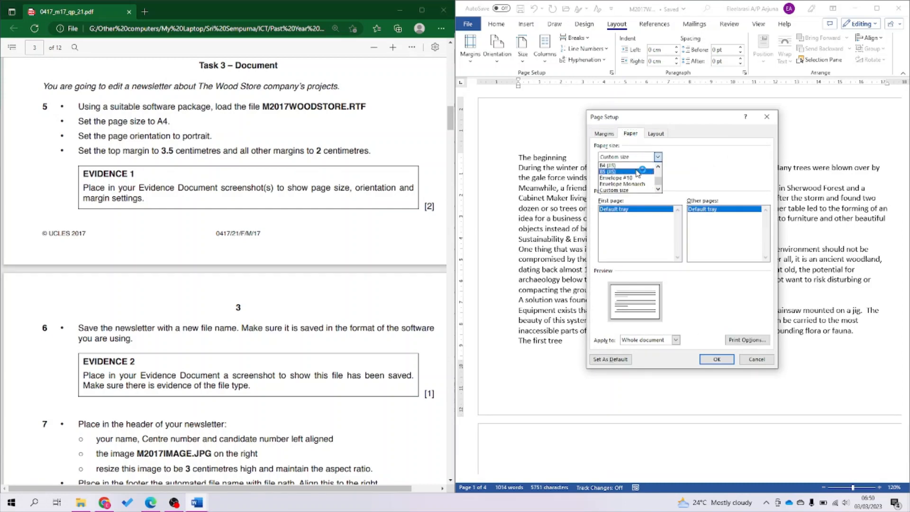
scroll(638, 173, up, 3)
click(637, 171)
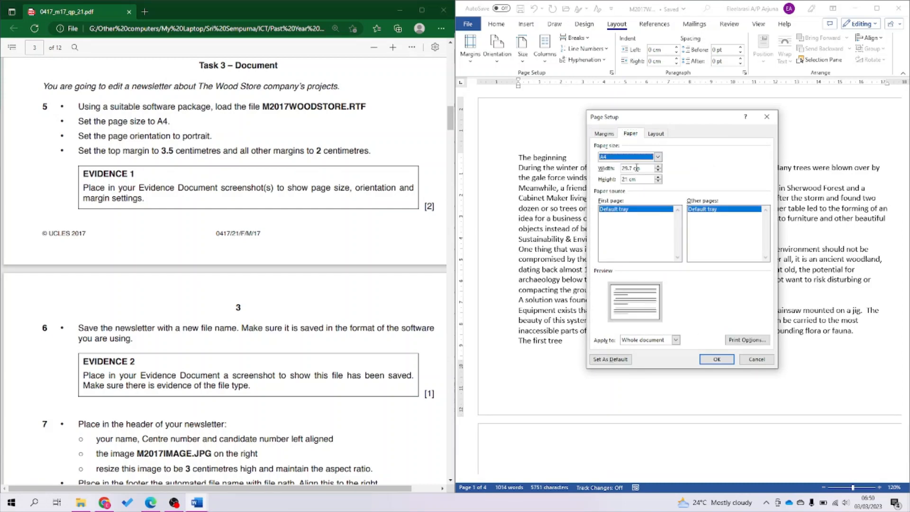
click(637, 157)
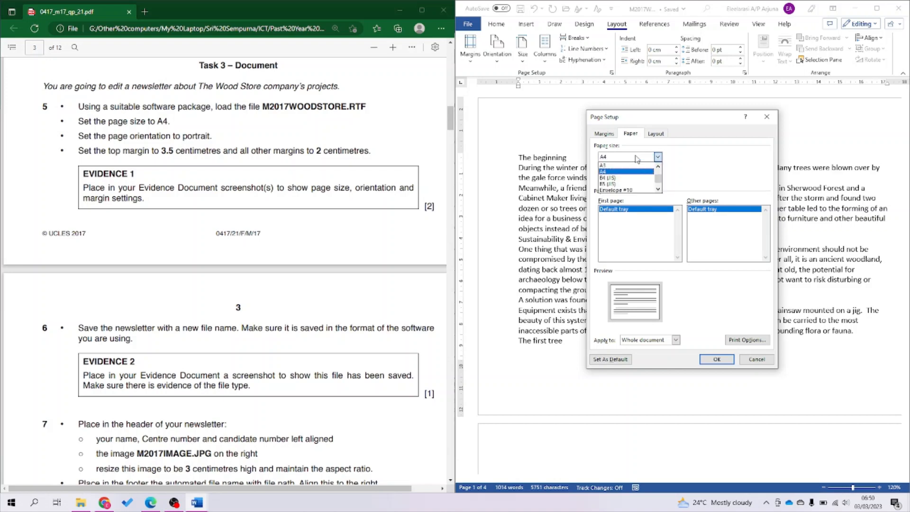
click(637, 157)
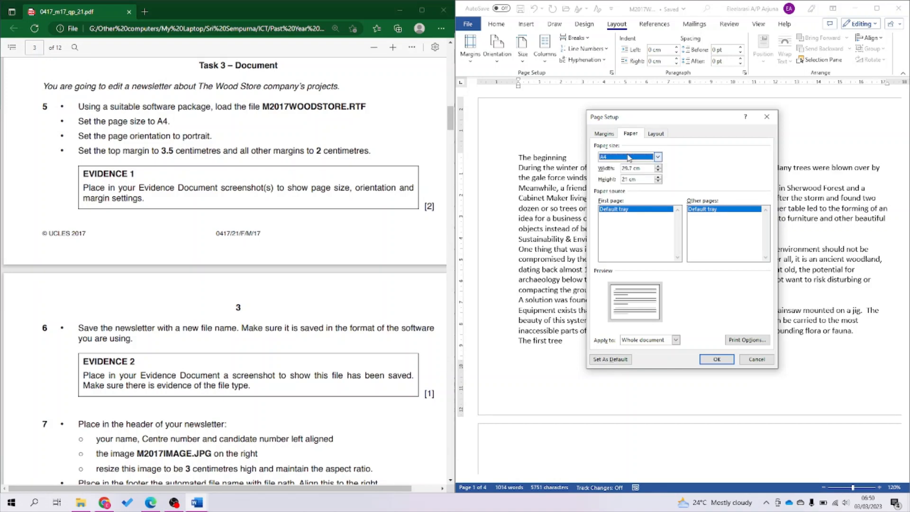
Set portrait orientation with a 3.5 cm top margin and 2 cm bottom, left and right margins.
click(605, 135)
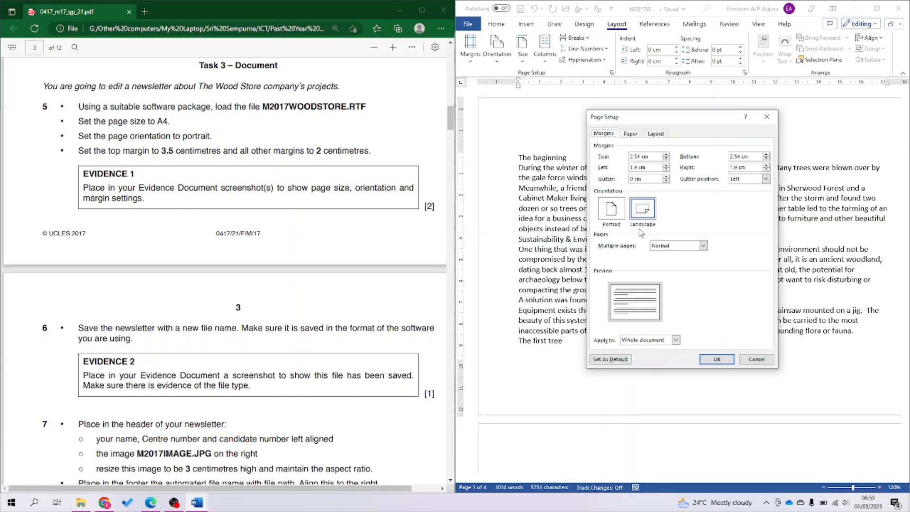
click(614, 212)
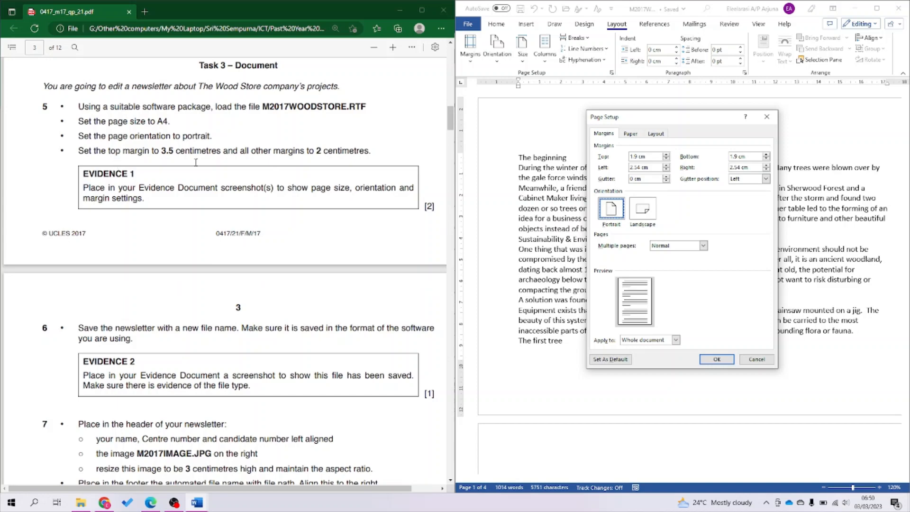
drag(661, 157, 615, 158)
text(3.5)
key(Tab)
text(2)
key(Tab)
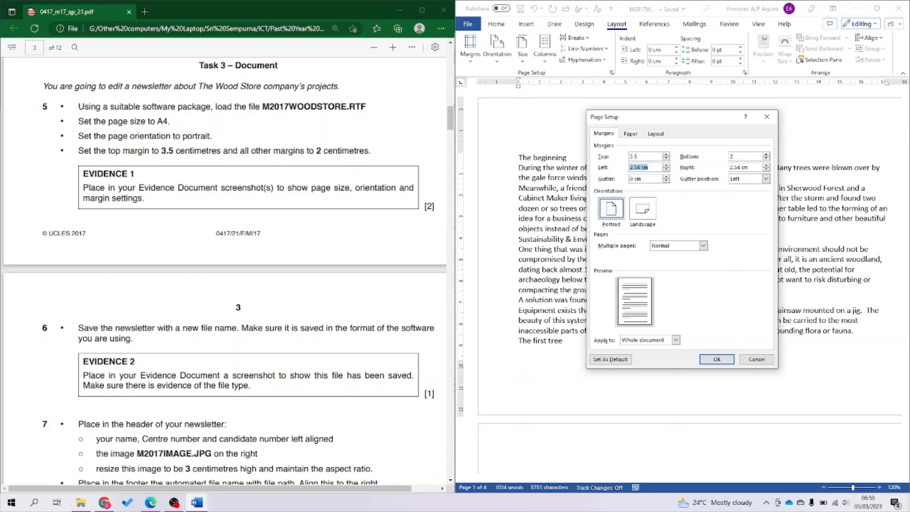
text(2)
key(Tab)
text(2)
click(632, 134)
click(612, 134)
click(714, 361)
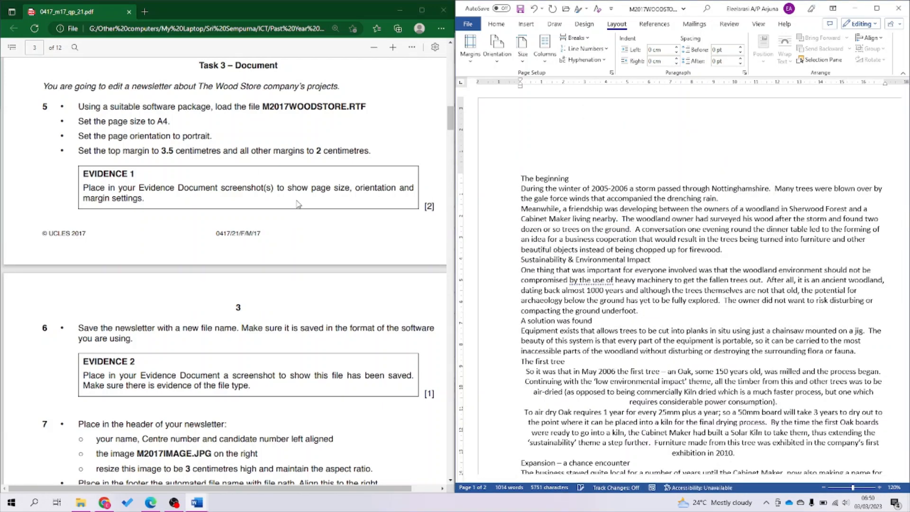
Snip a screenshot of the Page Setup margins settings and bring up the evidence document.
click(612, 73)
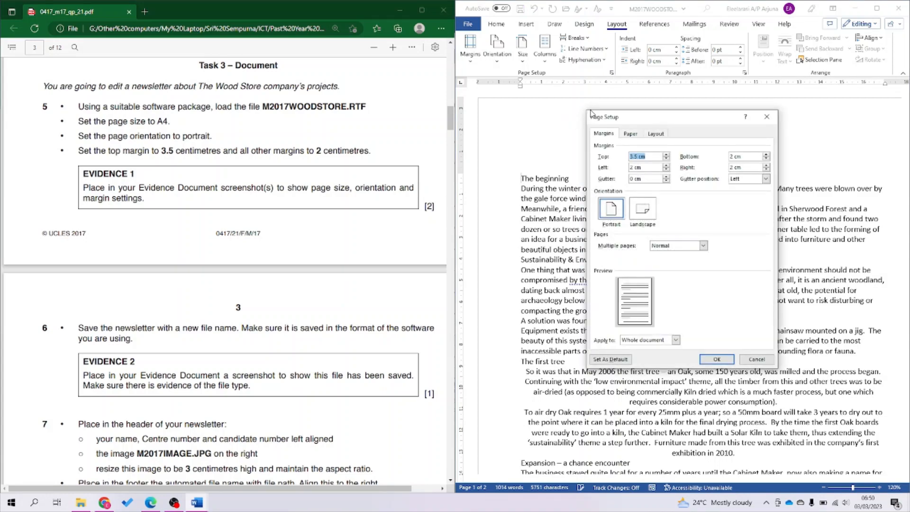
key(super+shift+s)
drag(588, 110, 778, 370)
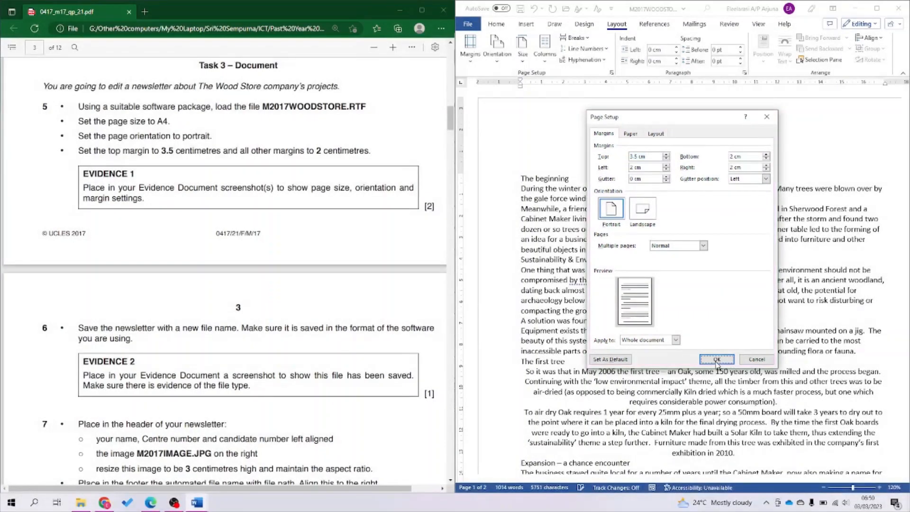
click(717, 359)
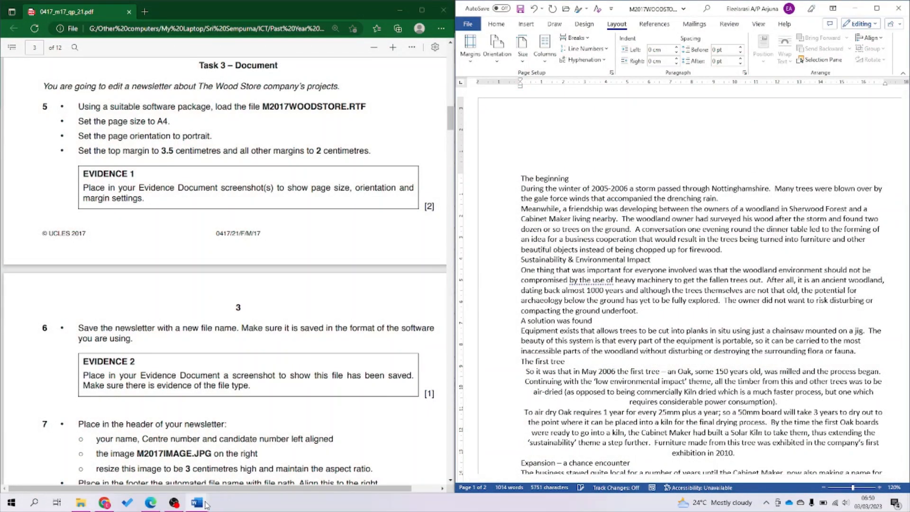
mouse_move(197, 502)
click(148, 480)
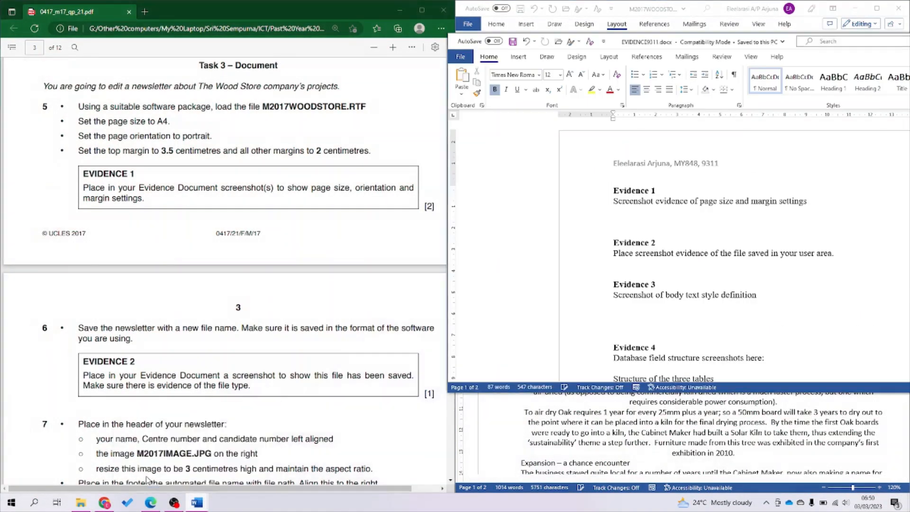
Paste the margins screenshot under Evidence 1 with blank lines around it, then minimise the evidence document.
click(645, 223)
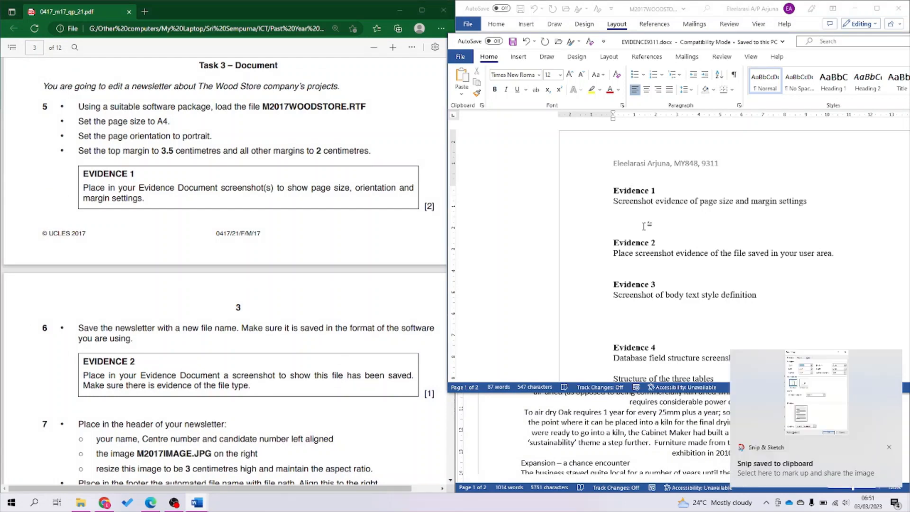
key(ctrl+v)
key(Return)
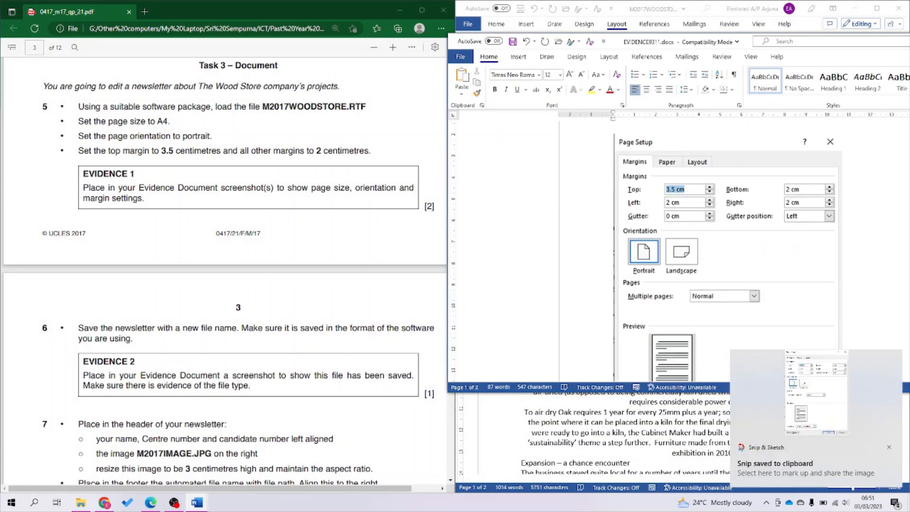
scroll(742, 239, up, 2)
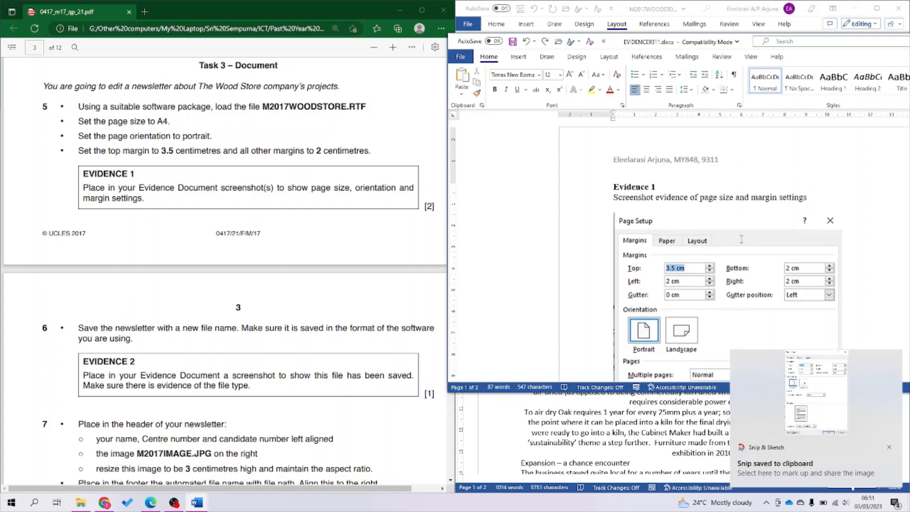
scroll(742, 240, down, 4)
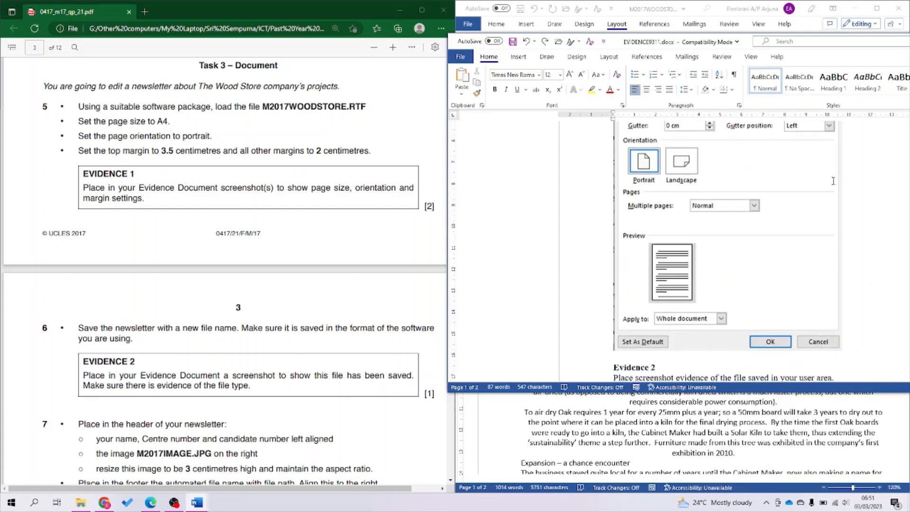
scroll(833, 181, down, 1)
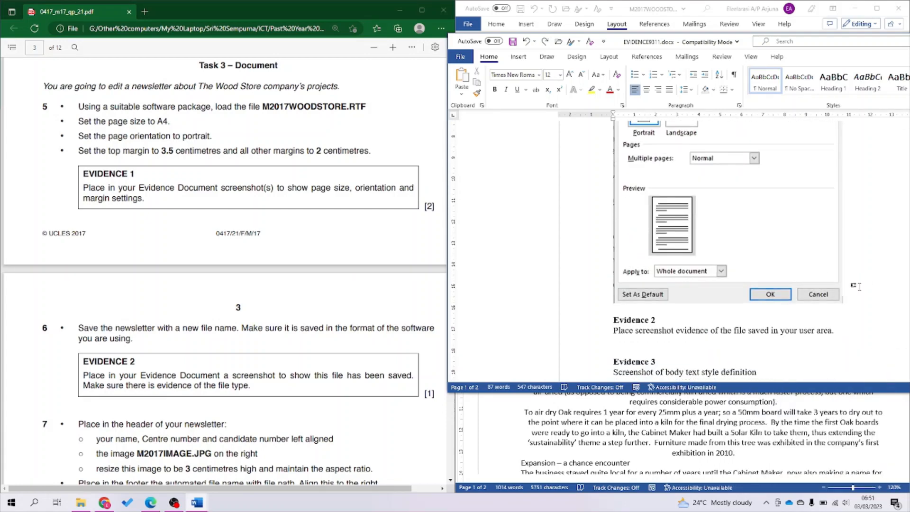
key(Return)
key(Return)
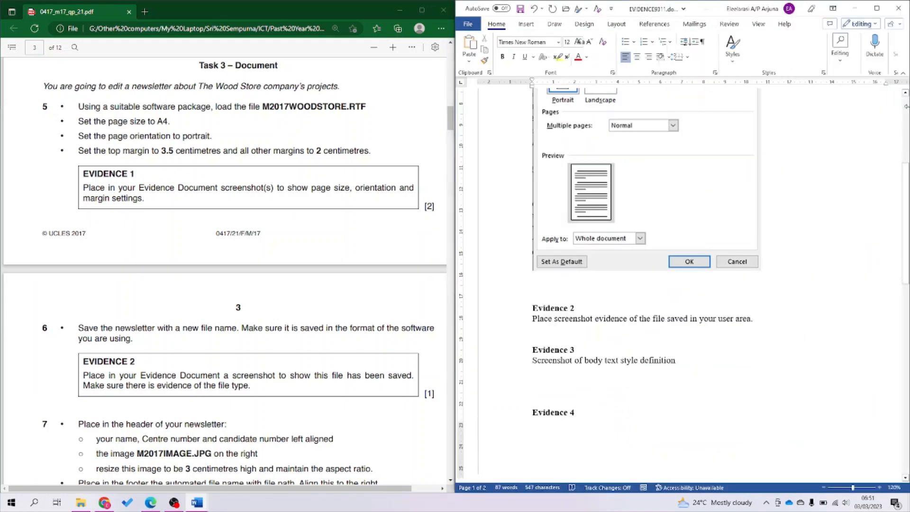
click(855, 10)
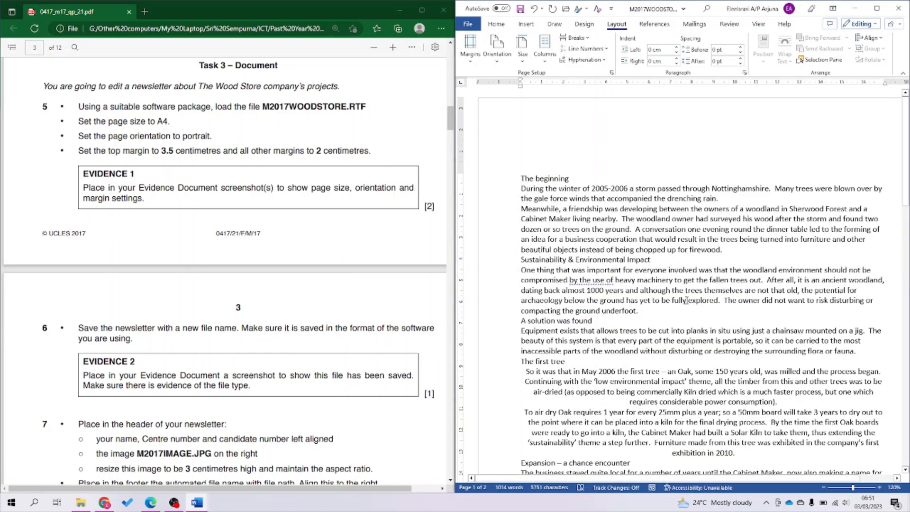
Snip the Page Setup Paper tab showing A4 and paste it into the evidence document below the margins screenshot.
click(610, 71)
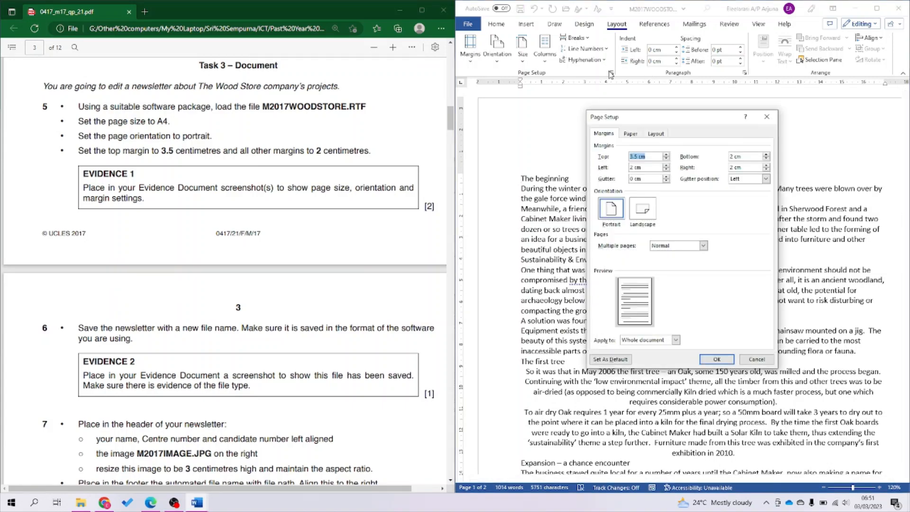
click(636, 134)
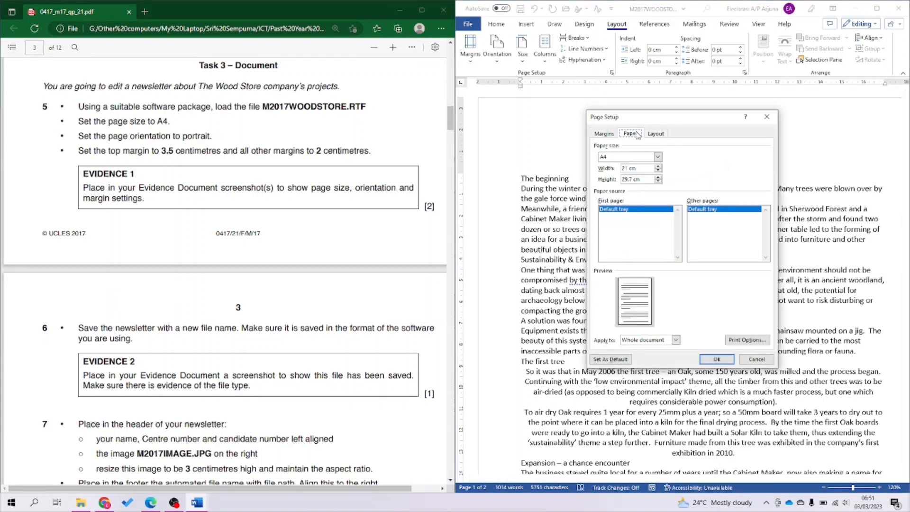
key(super+shift+s)
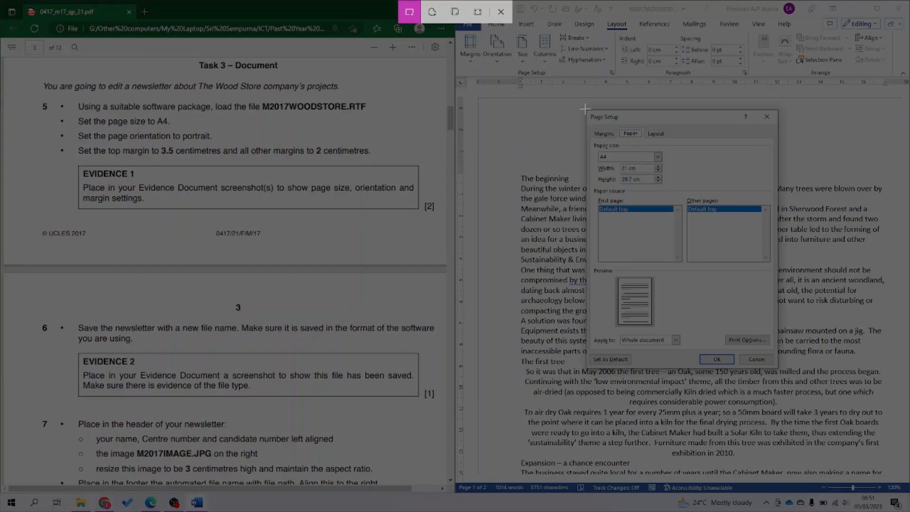
drag(586, 110, 778, 192)
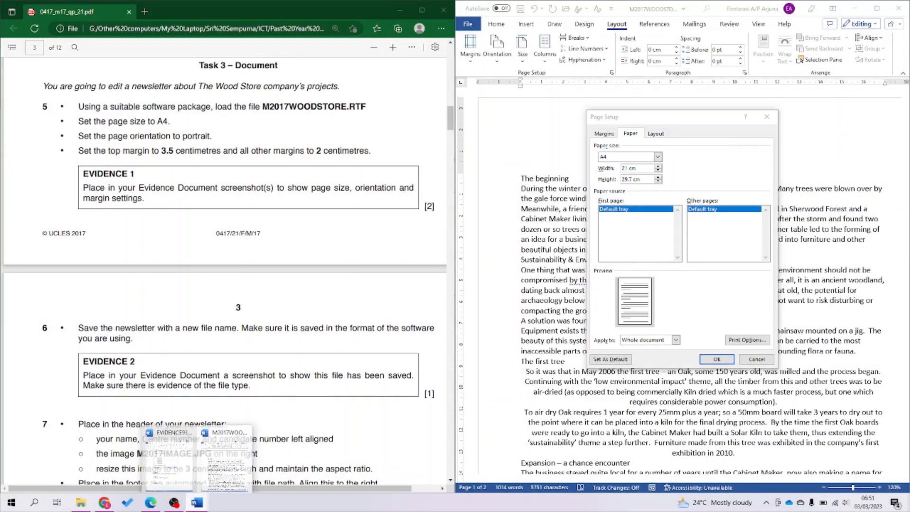
click(717, 359)
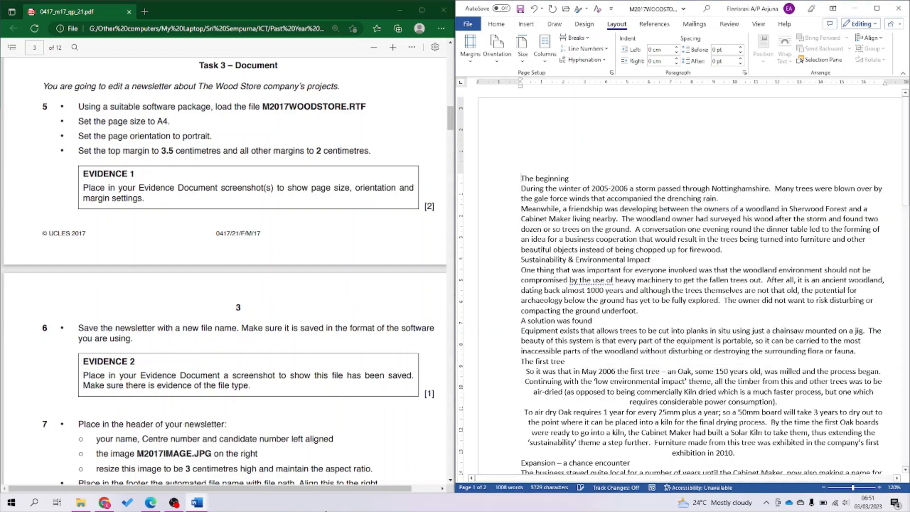
mouse_move(201, 503)
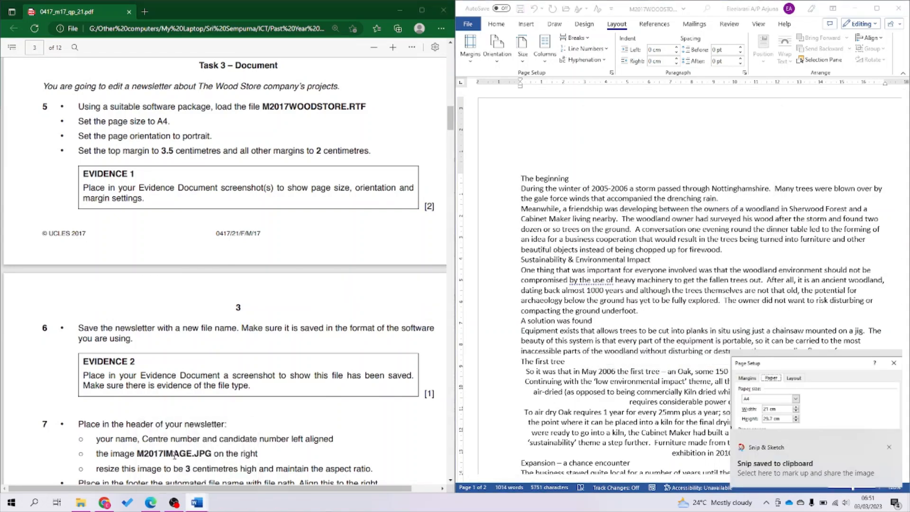
click(176, 456)
key(ctrl+v)
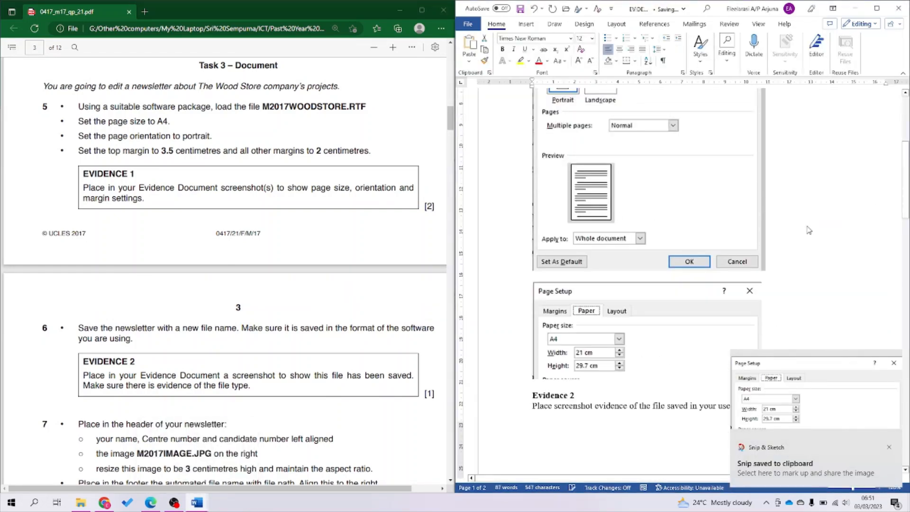
click(849, 10)
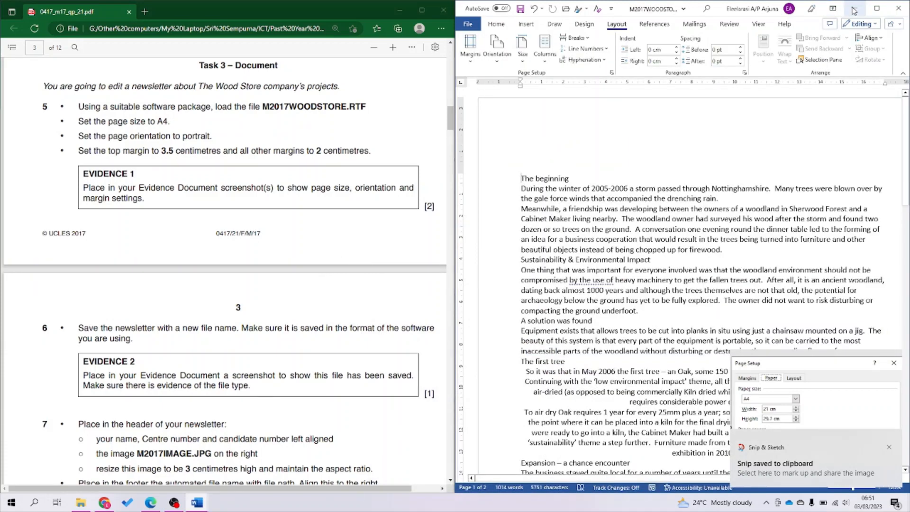
Scroll on through the task instructions in the question paper.
click(286, 316)
scroll(286, 316, down, 4)
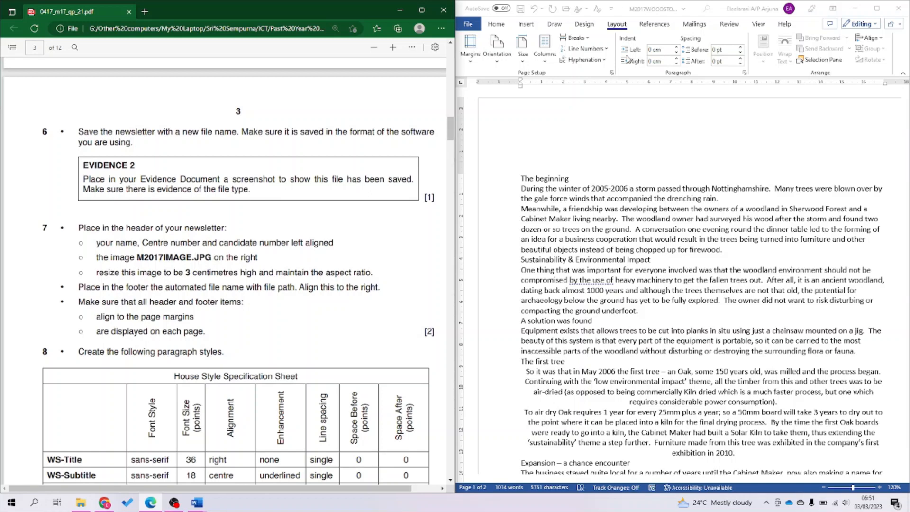
click(468, 24)
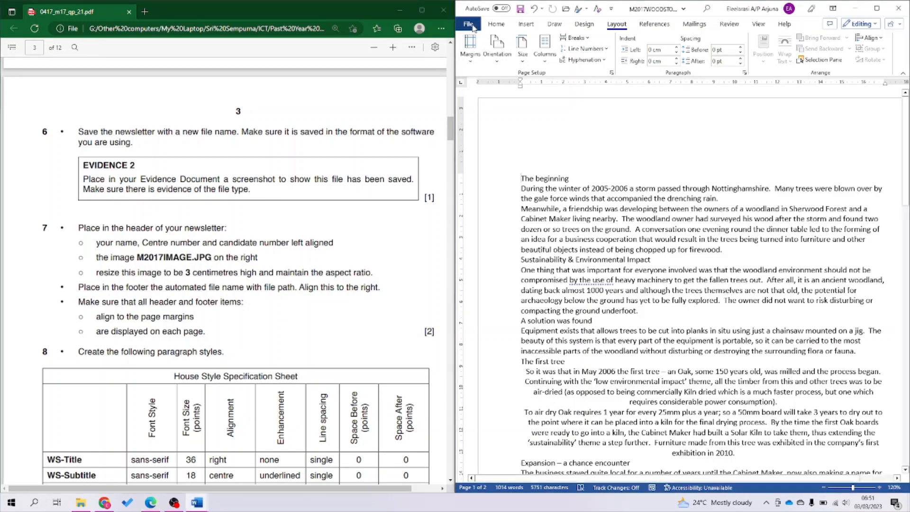
Start Save As for the newsletter and trim the M2017 prefix to leave WOODSTORE.
click(486, 152)
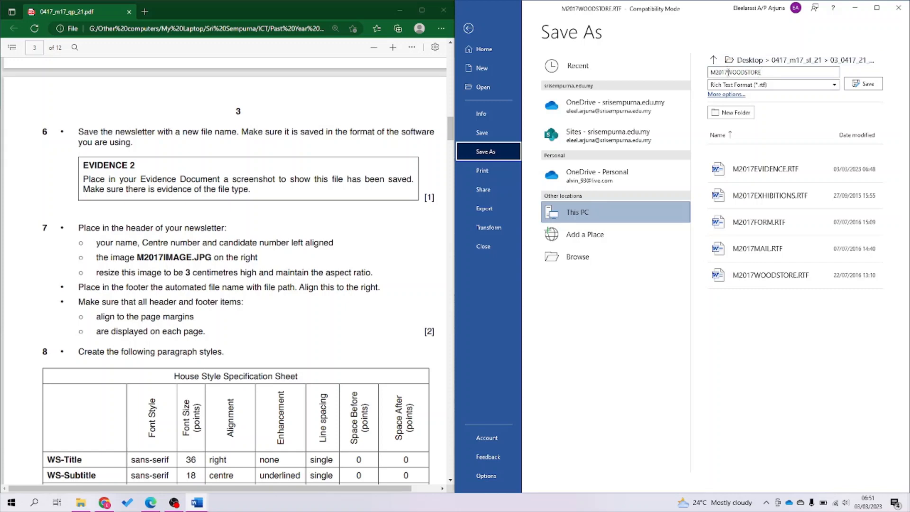
click(727, 72)
click(727, 72)
key(BackSpace)
key(BackSpace)
key(BackSpace)
key(BackSpace)
key(BackSpace)
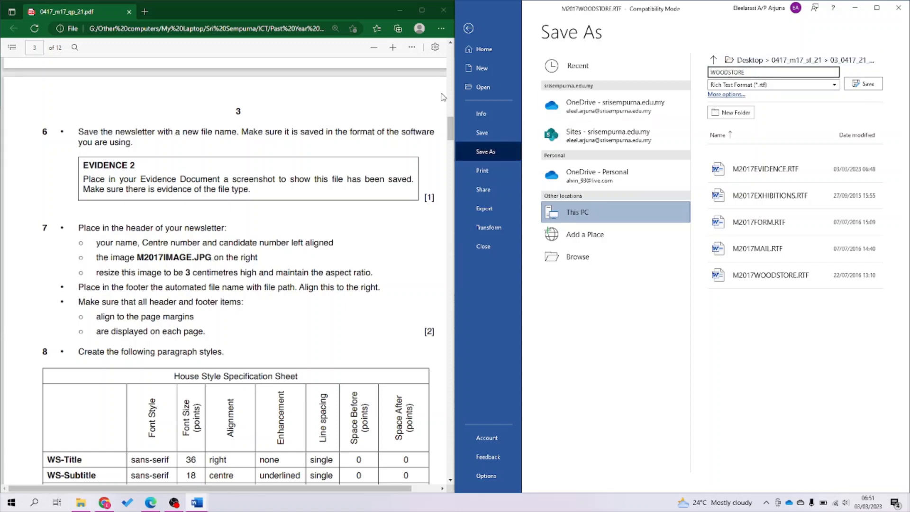
Highlight the question 6 text about the software's format in yellow in the question paper.
click(351, 128)
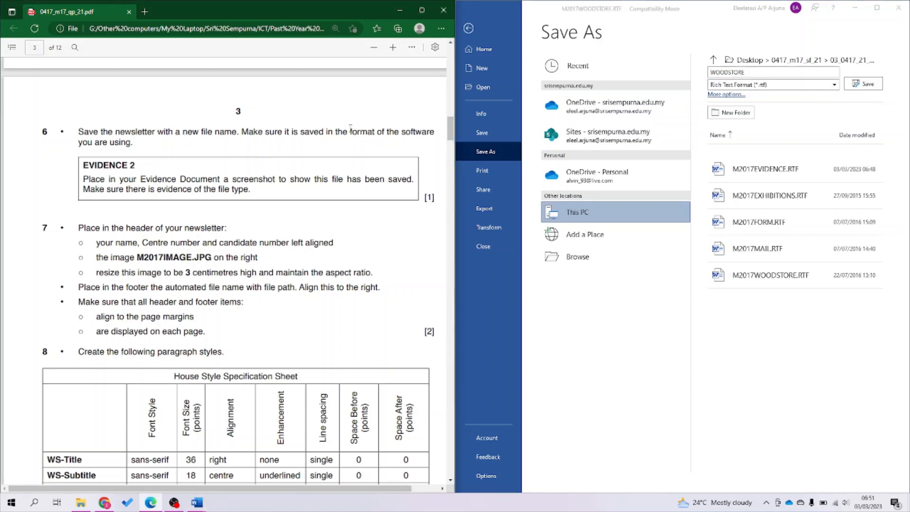
drag(350, 131, 131, 143)
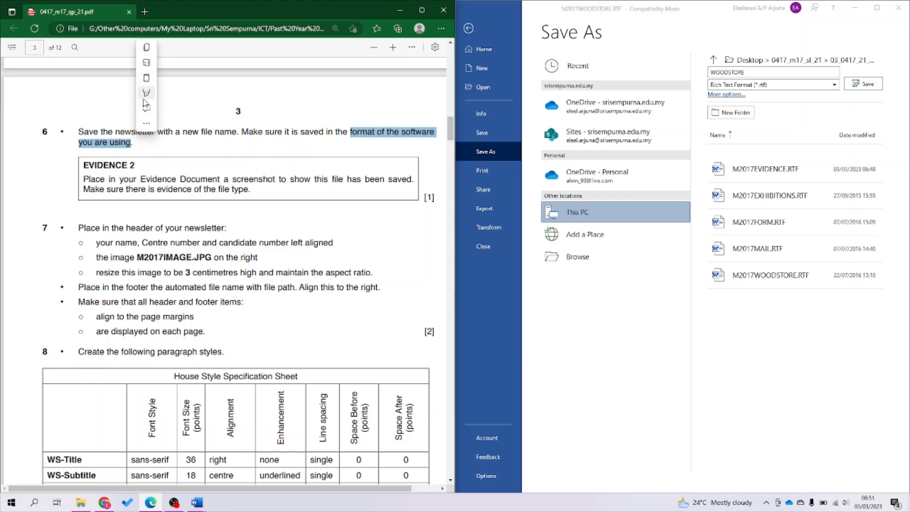
click(166, 98)
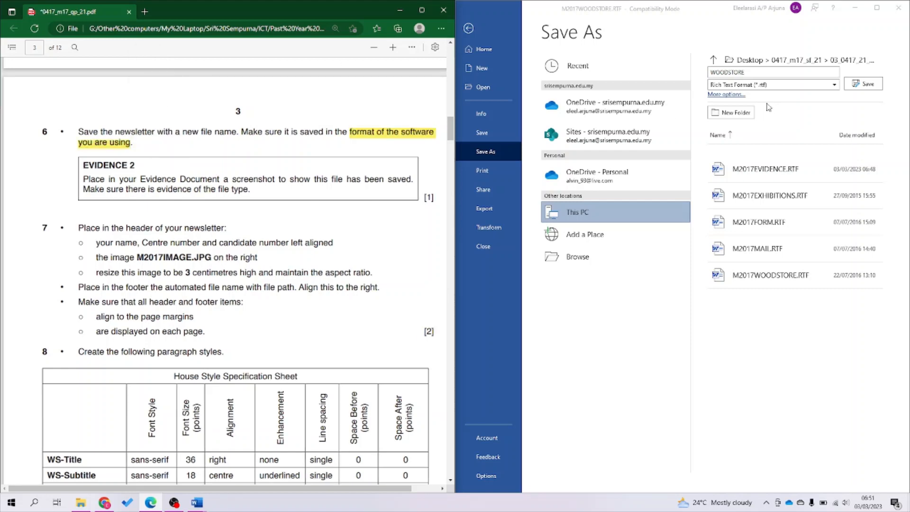
Pick Word Document (*.docx) as the file type and save as WOODSTORE.docx.
click(782, 87)
click(781, 87)
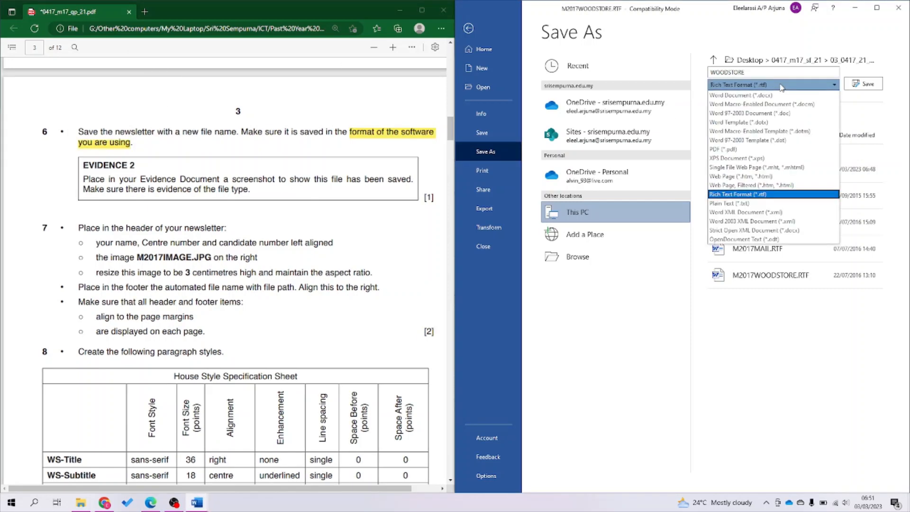
click(761, 101)
click(864, 84)
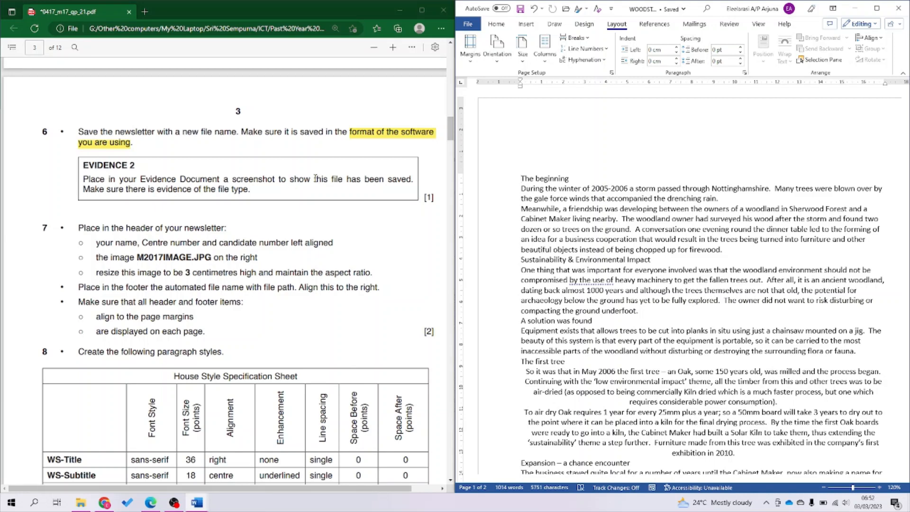
Highlight the phrase 'this file has been saved' in yellow in the newsletter.
drag(316, 178, 411, 180)
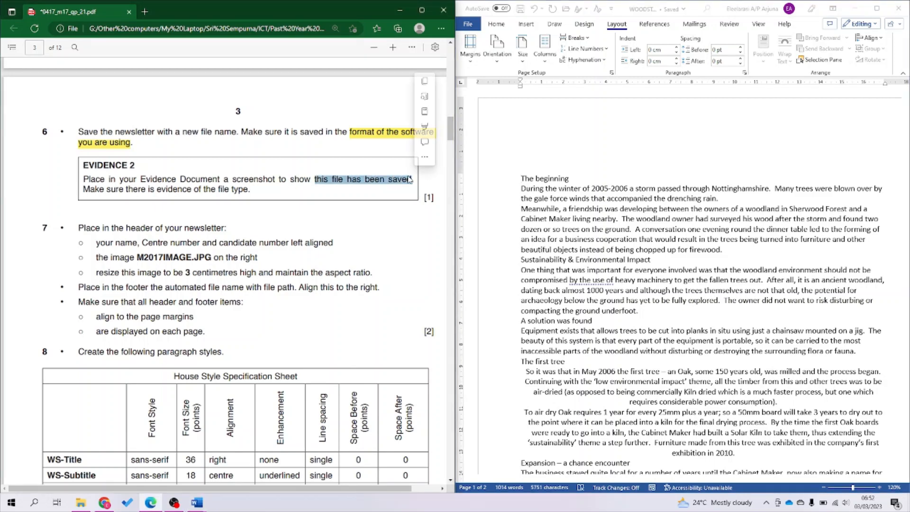
click(426, 127)
click(476, 126)
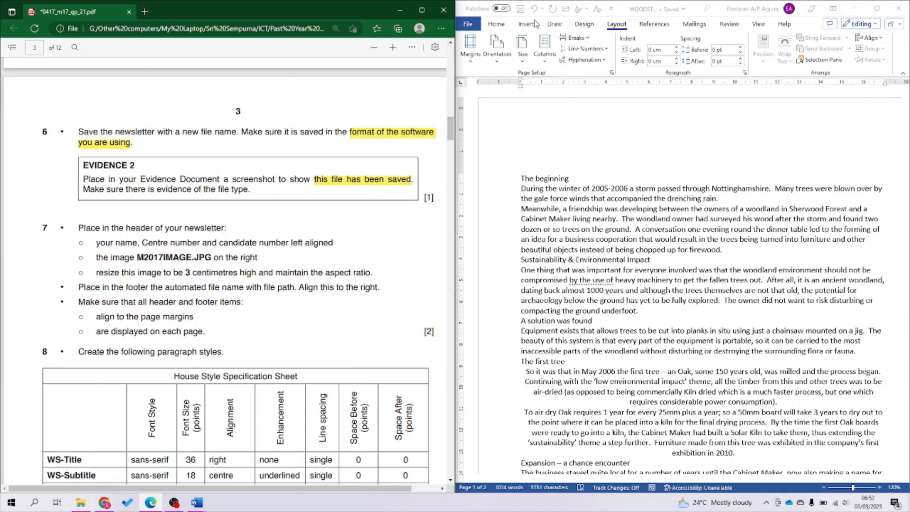
click(471, 27)
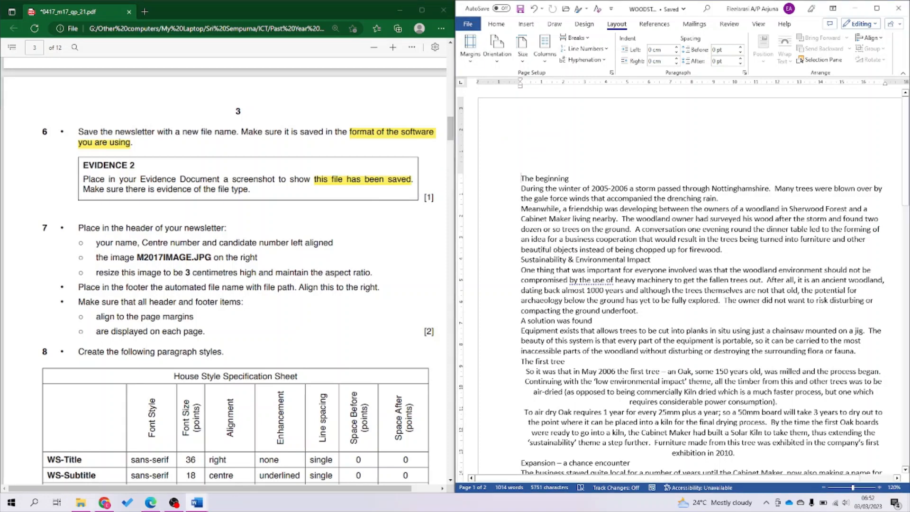
Snip the WOODSTORE.docx row in the source files folder, then close that folder window.
click(80, 504)
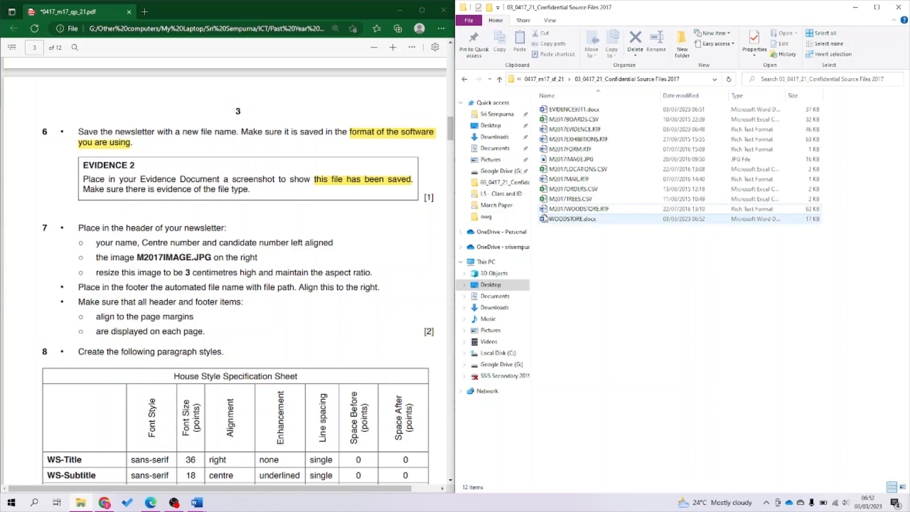
key(super+shift+s)
mouse_move(538, 214)
mouse_down()
mouse_move(797, 239)
mouse_move(848, 233)
mouse_move(785, 228)
mouse_up()
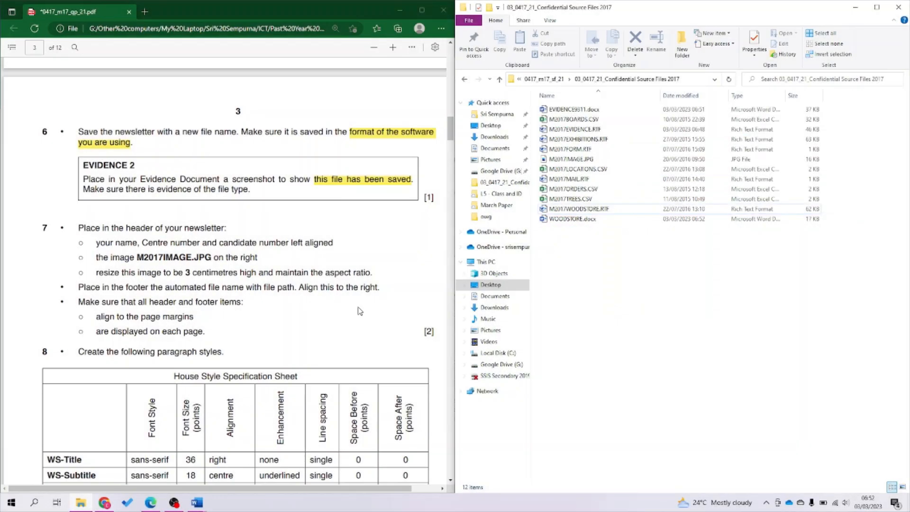
click(859, 7)
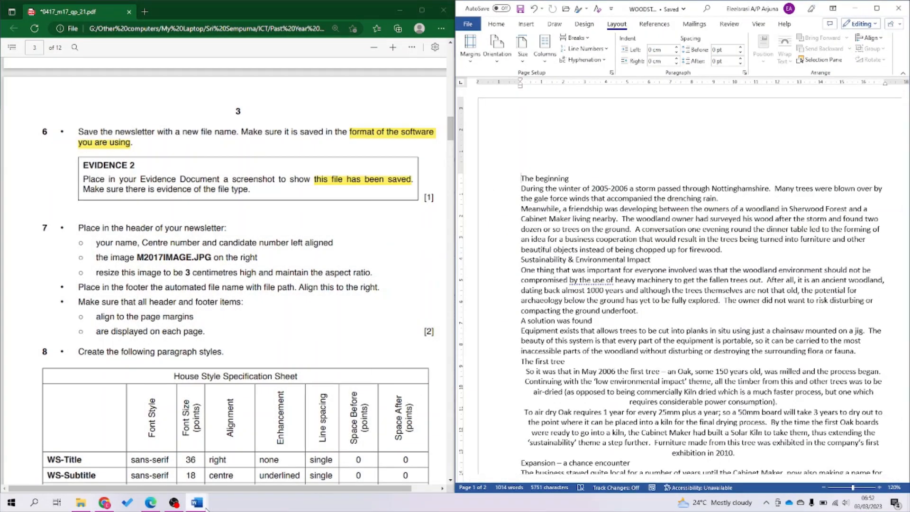
Move Evidence 2 onto a new page of the evidence document.
mouse_move(207, 508)
click(228, 455)
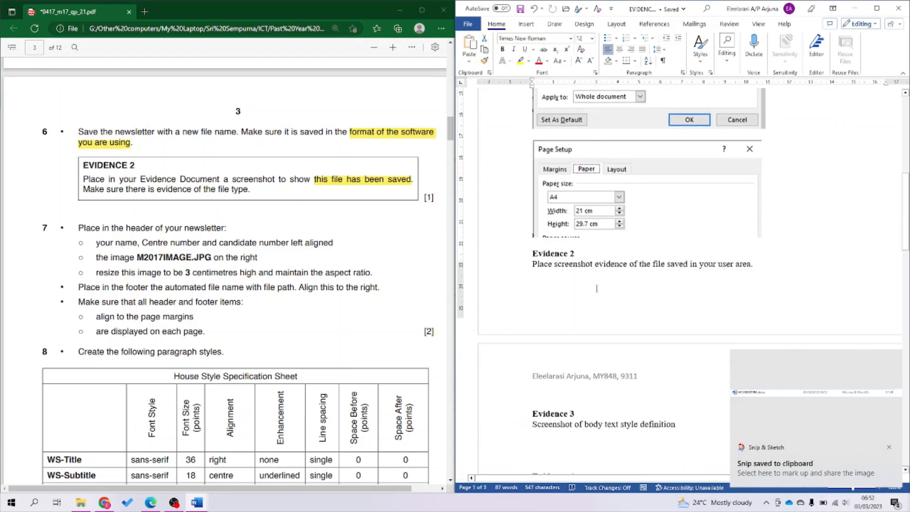
scroll(597, 289, down, 1)
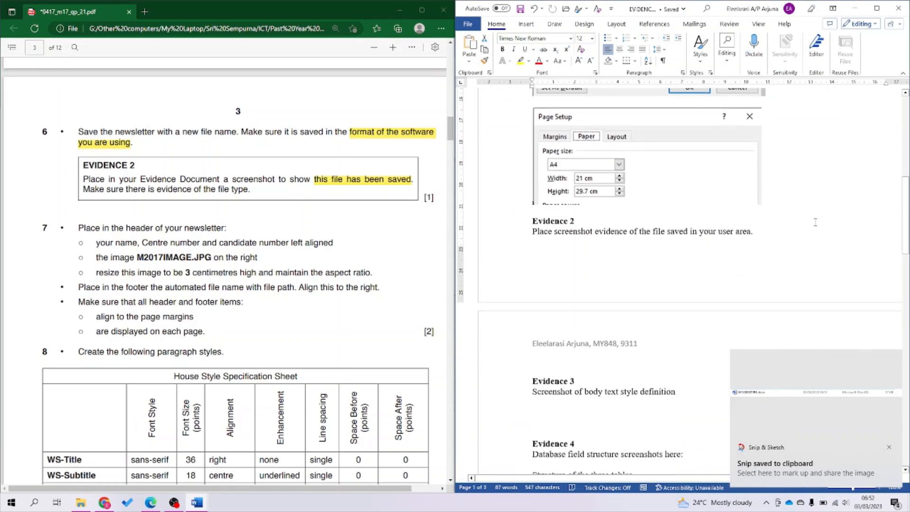
click(533, 221)
key(ctrl+Return)
Paste the saved-file screenshot on a new line under Evidence 2, then minimize the document.
scroll(612, 312, down, 1)
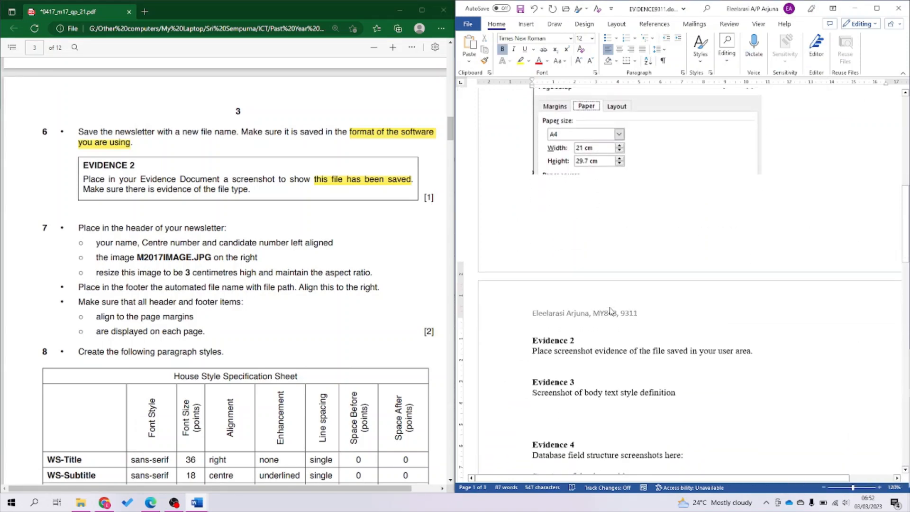
scroll(611, 311, down, 2)
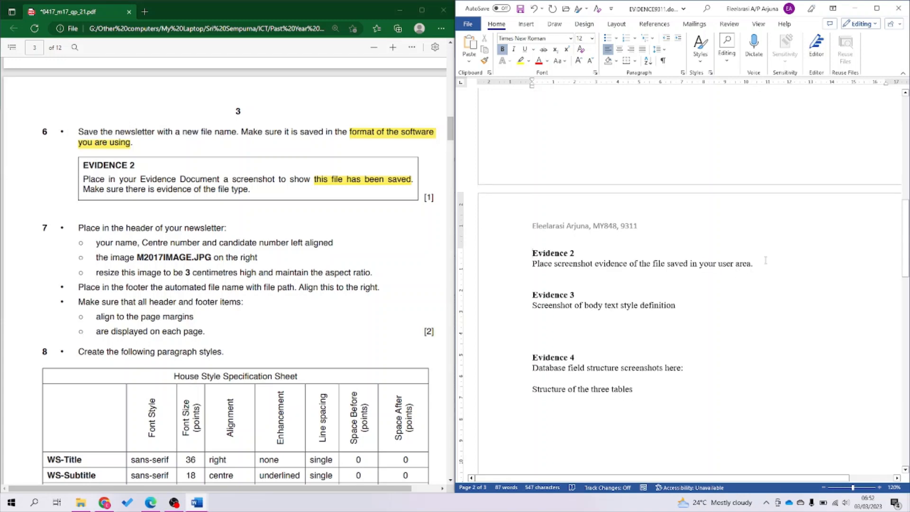
click(766, 260)
key(Return)
key(ctrl+v)
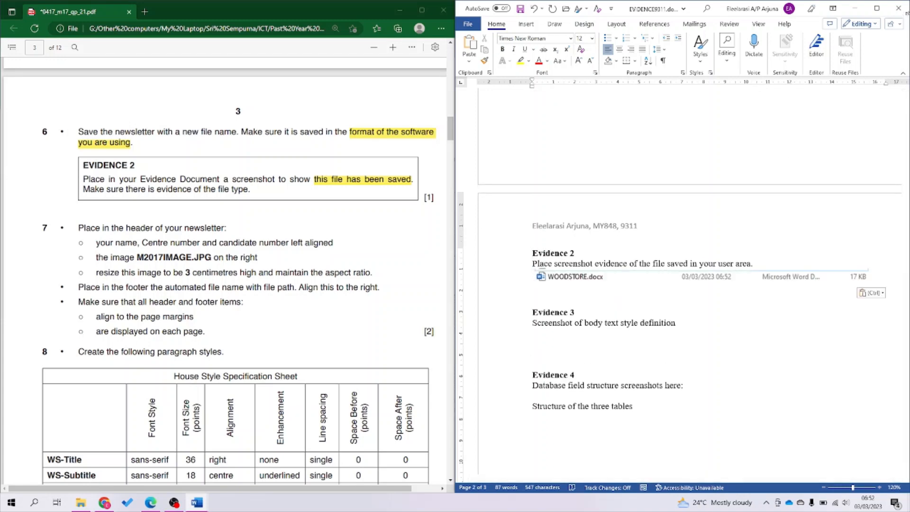
click(855, 8)
Read the question paper, then place the cursor in the newsletter's first line.
click(275, 298)
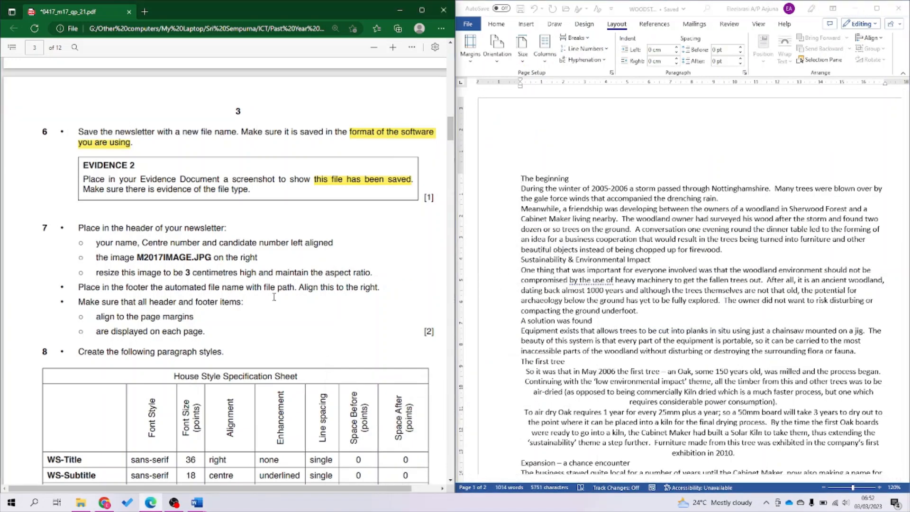
scroll(274, 297, down, 3)
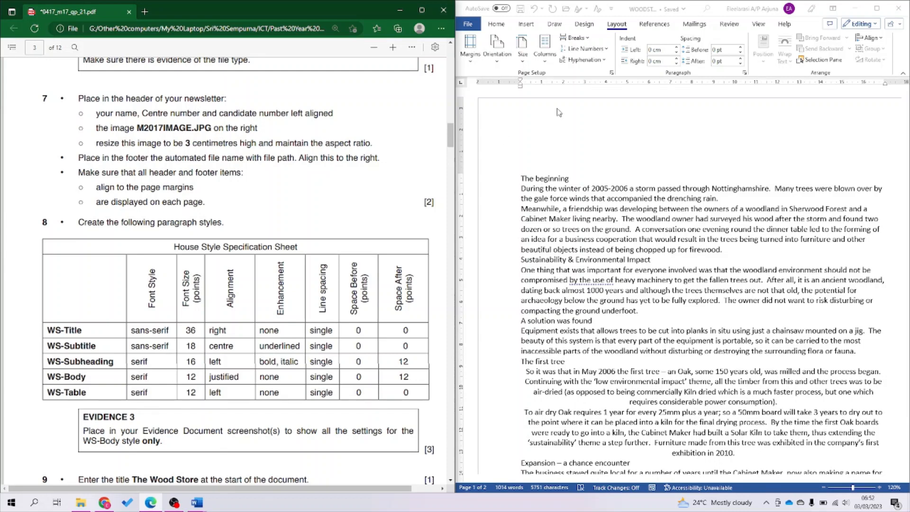
click(507, 138)
click(555, 147)
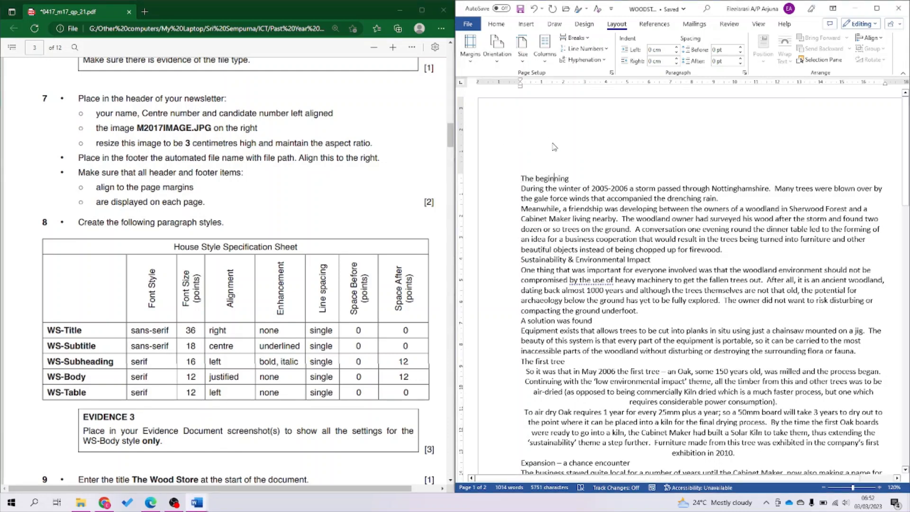
Insert a Blank (Three Columns) header into the newsletter.
double_click(567, 122)
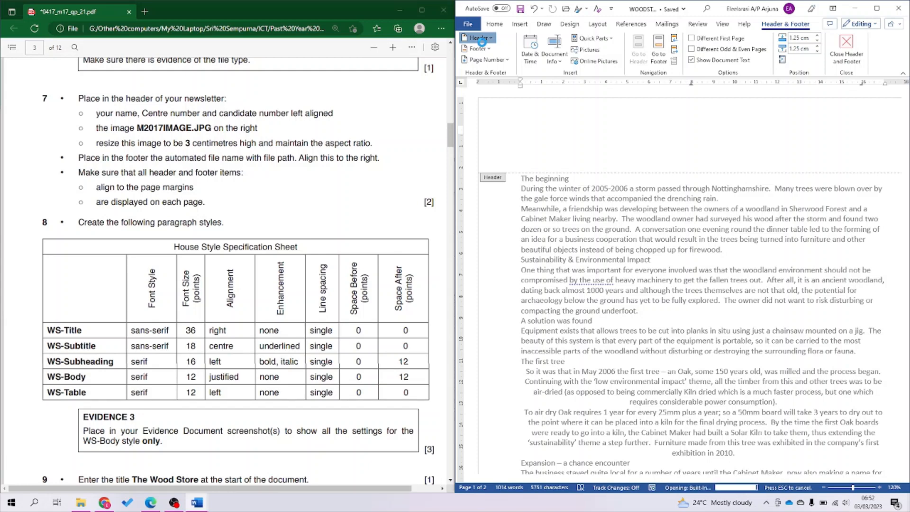
click(481, 41)
click(512, 157)
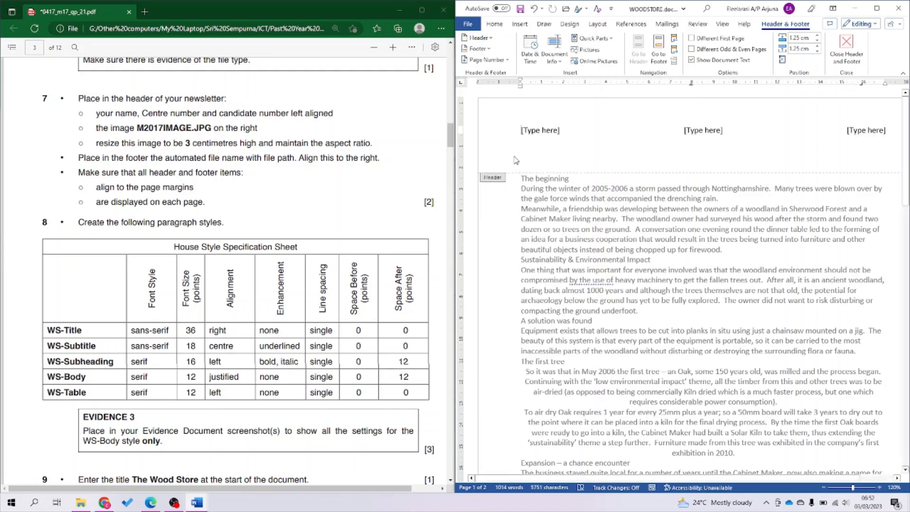
Type the candidate's name, centre and candidate numbers at the left, and delete the centre placeholder.
click(546, 133)
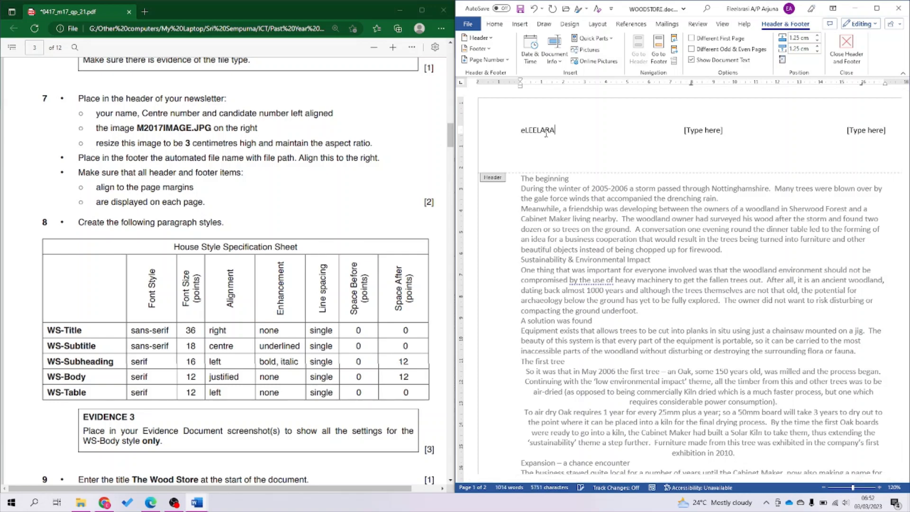
key(BackSpace)
key(BackSpace)
key(BackSpace)
key(BackSpace)
key(BackSpace)
key(BackSpace)
key(BackSpace)
key(BackSpace)
key(Caps_Lock)
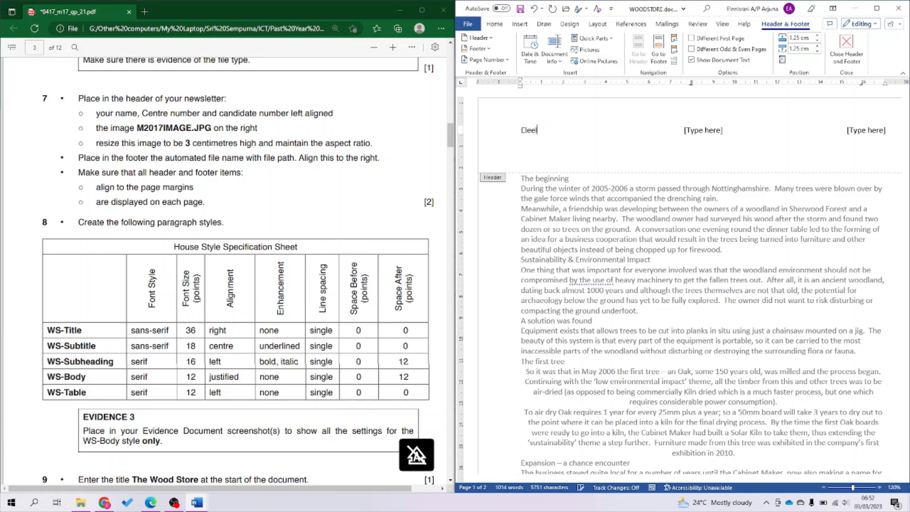
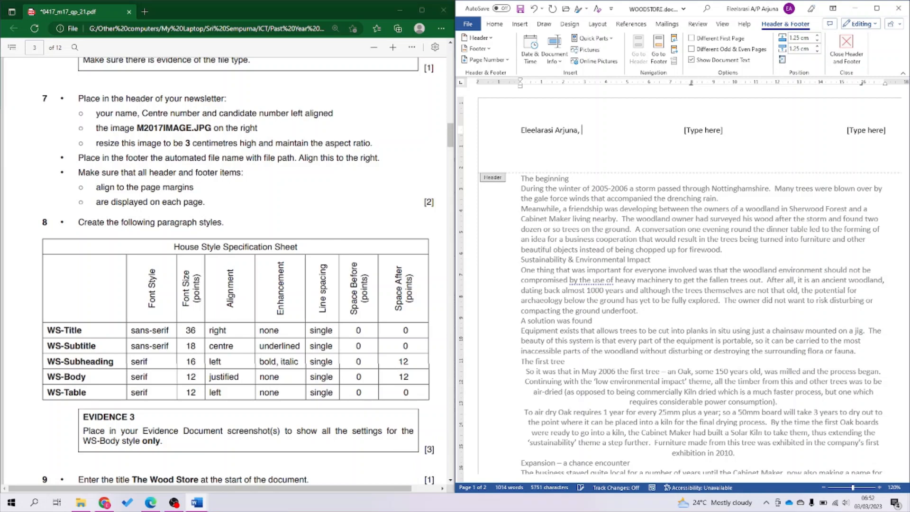
click(700, 129)
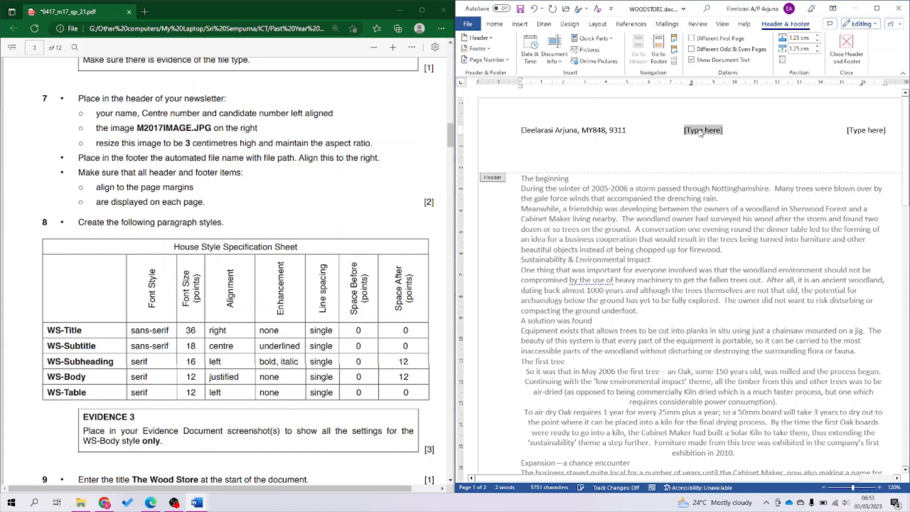
key(Delete)
click(862, 129)
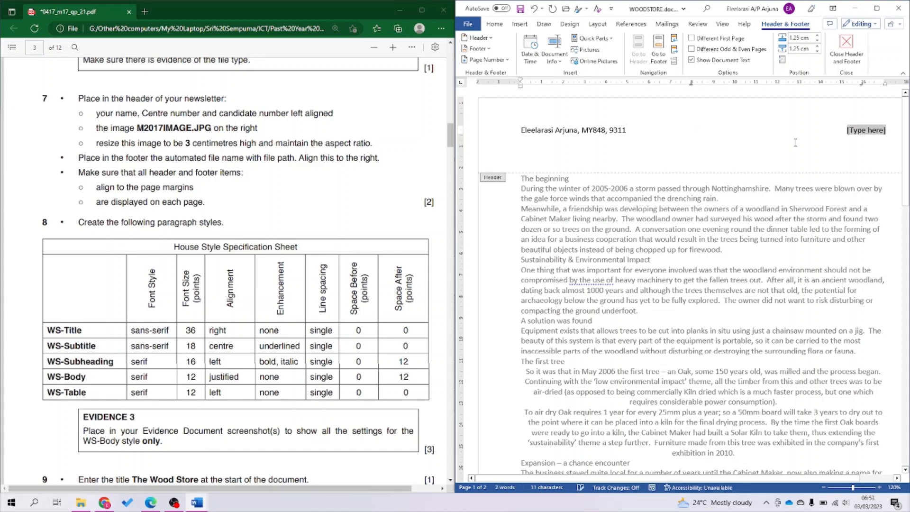
Insert M2017IMAGE.JPG from Desktop > 0417_m17_sf_21 > source files into the header.
click(591, 51)
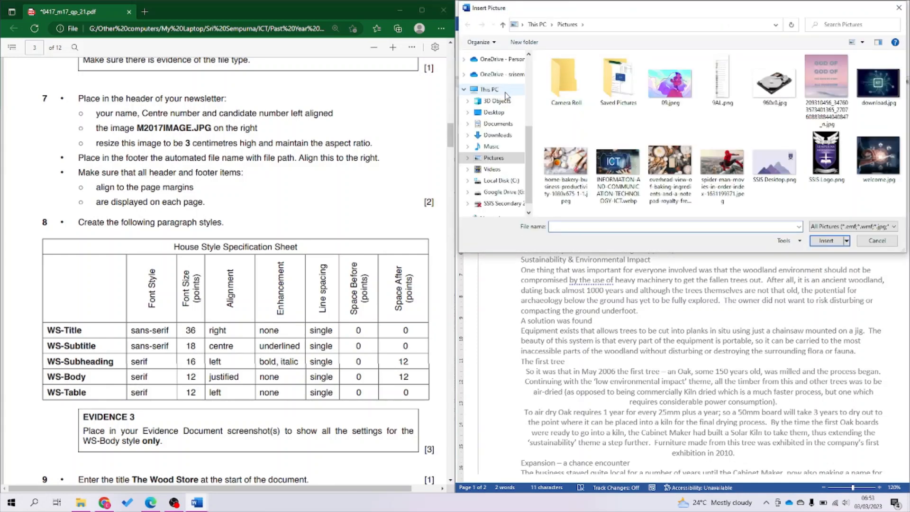
scroll(507, 95, up, 3)
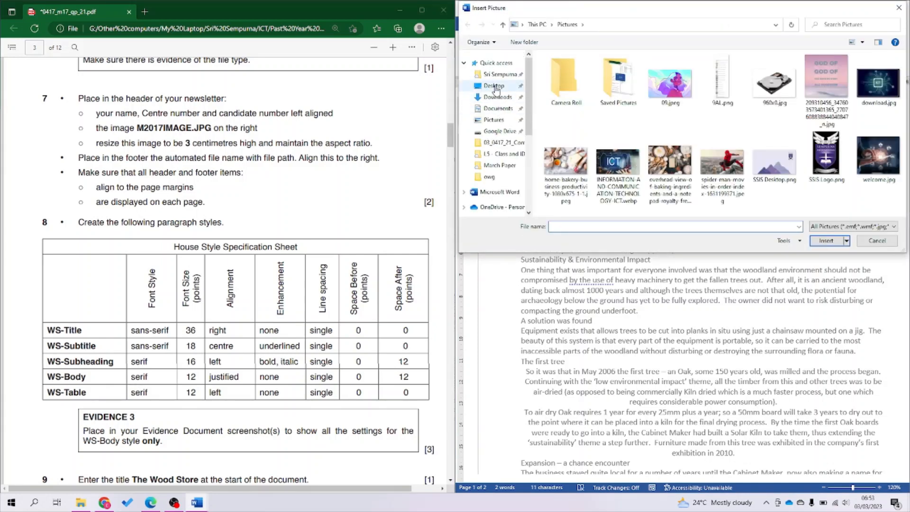
click(494, 86)
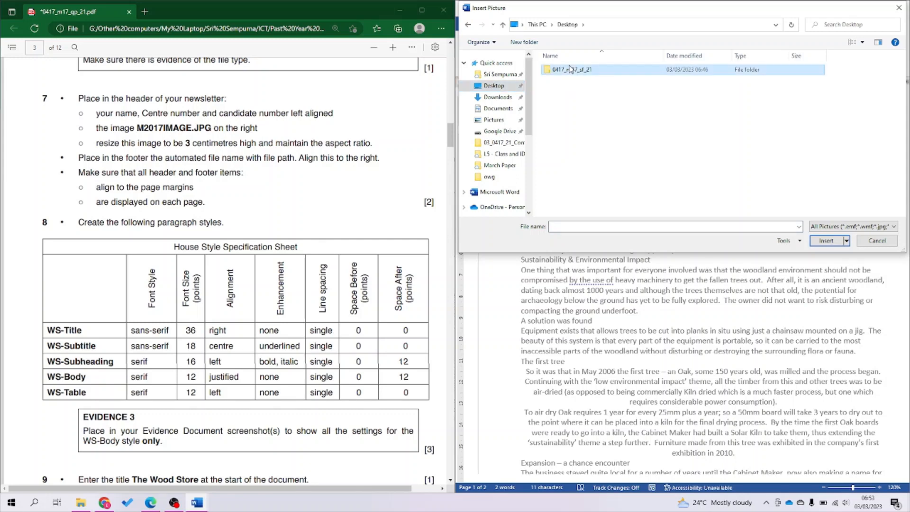
double_click(572, 70)
double_click(571, 70)
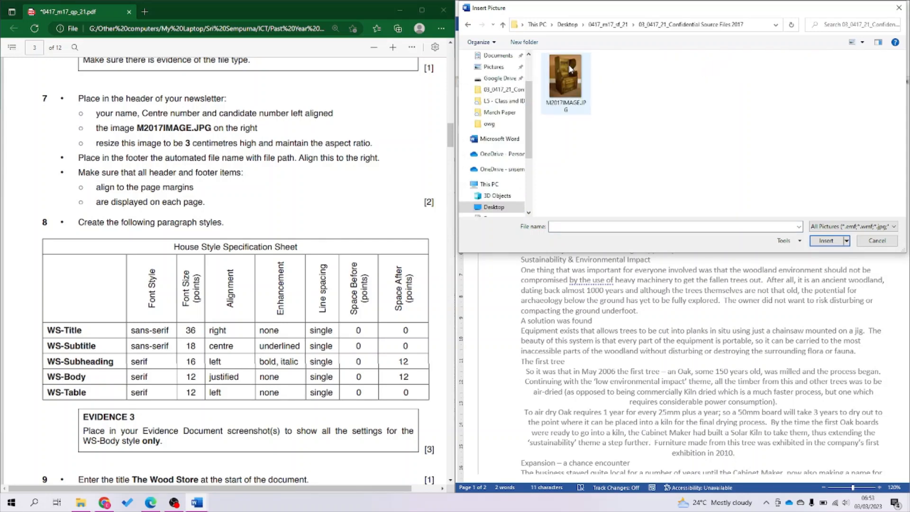
double_click(570, 70)
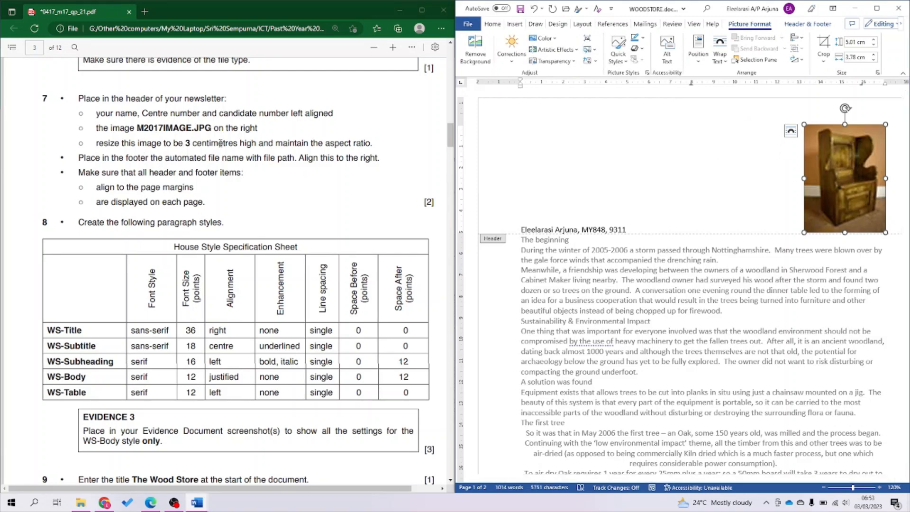
Set the header chair picture's height to 3 cm, keeping proportions at 2.26 cm wide.
click(859, 41)
text(3)
key(Return)
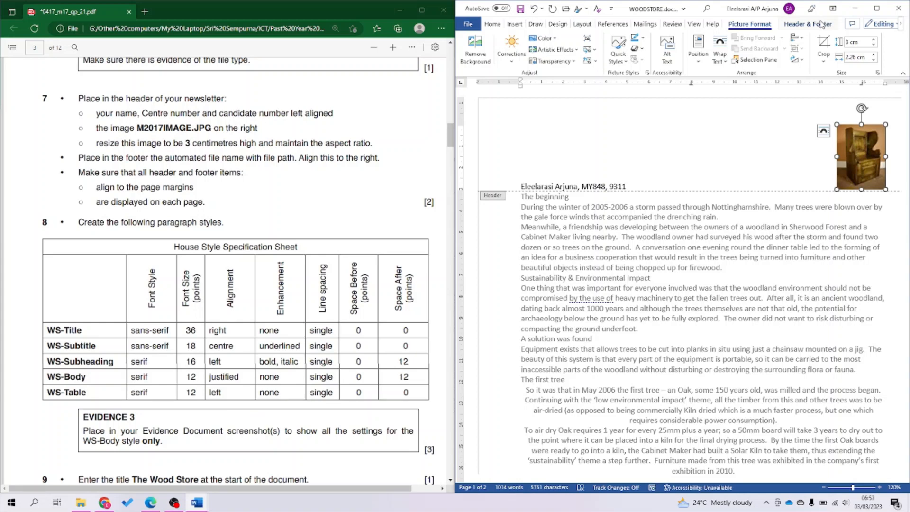
scroll(690, 323, down, 5)
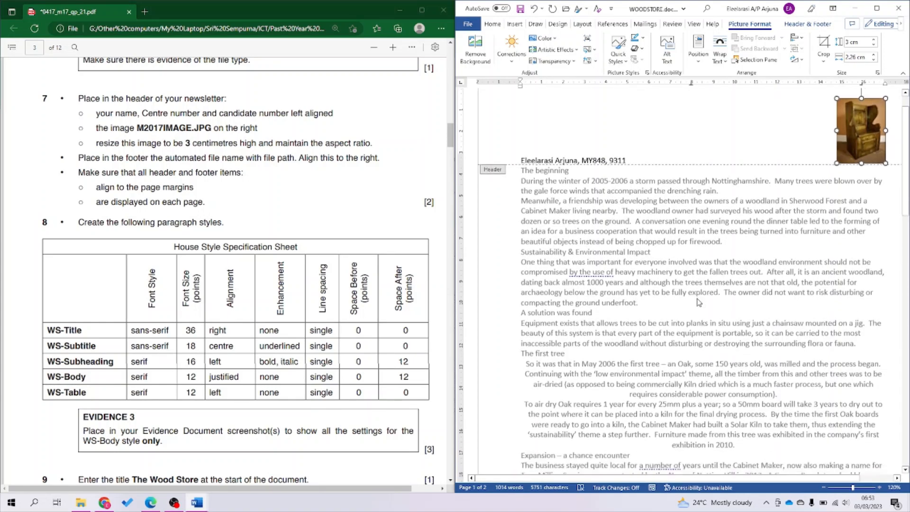
scroll(697, 302, down, 8)
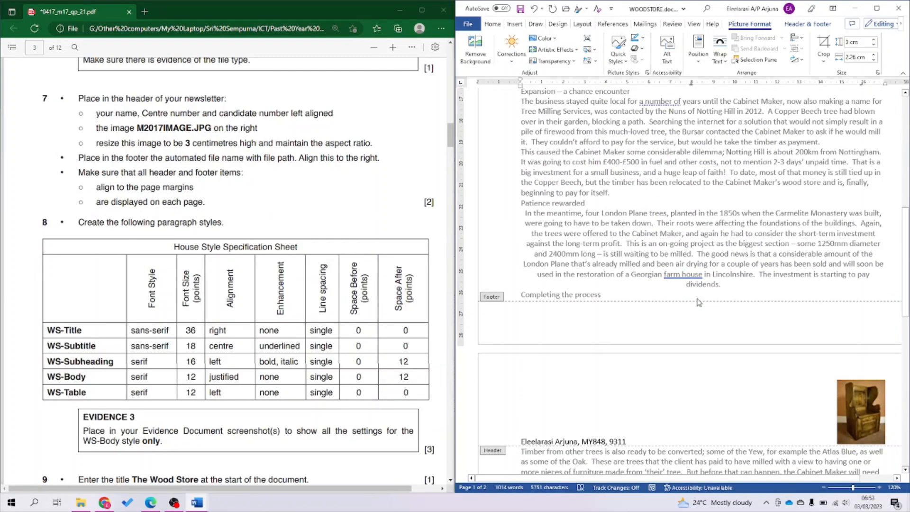
Right-align the footer and insert the WOODSTORE.docx file path field into it.
click(695, 311)
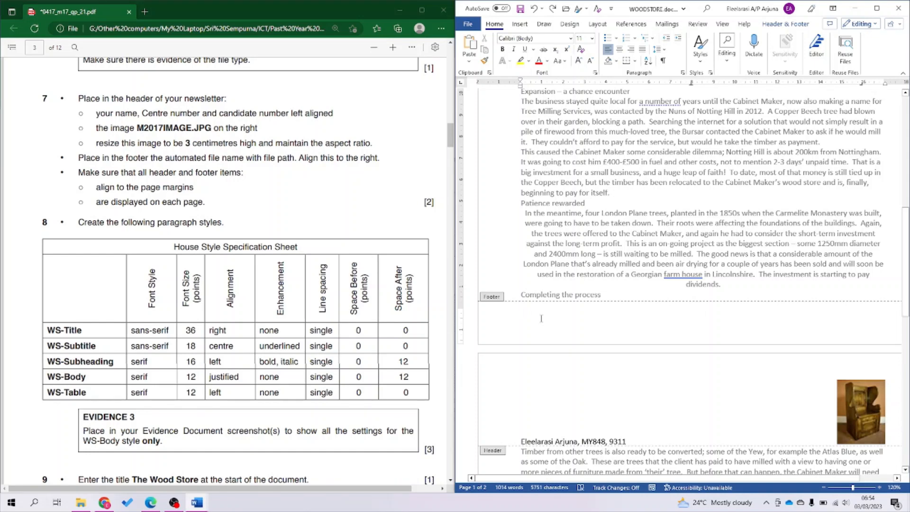
key(ctrl+r)
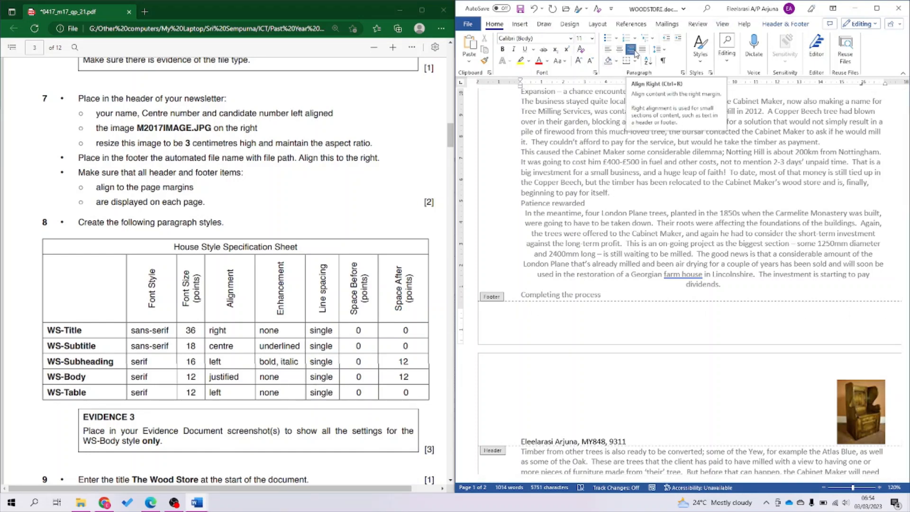
click(794, 25)
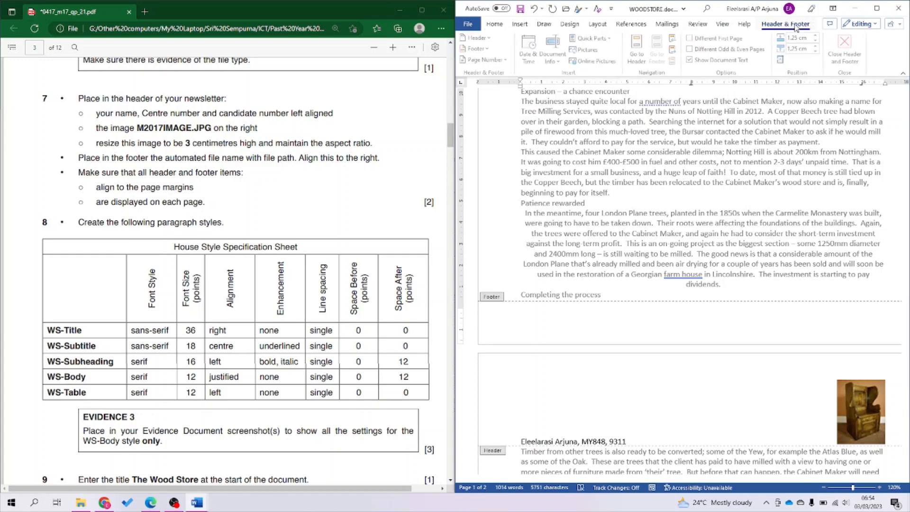
click(552, 53)
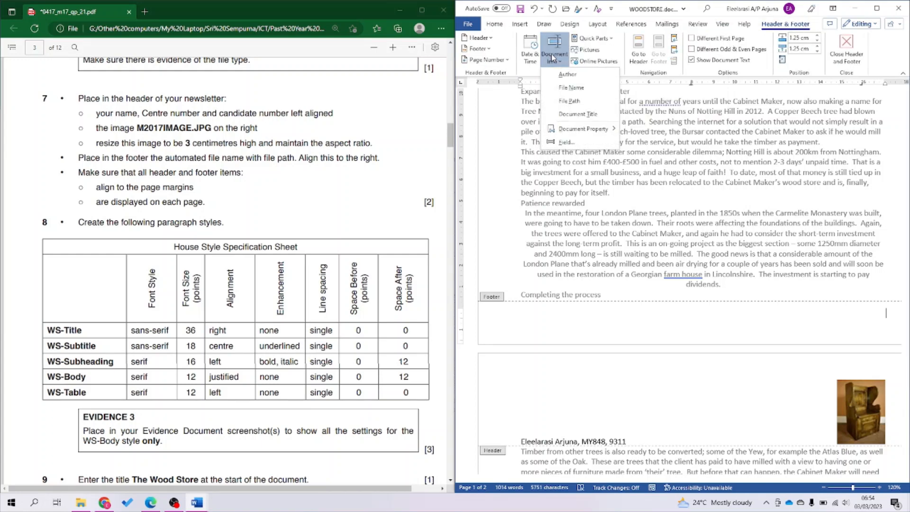
click(596, 107)
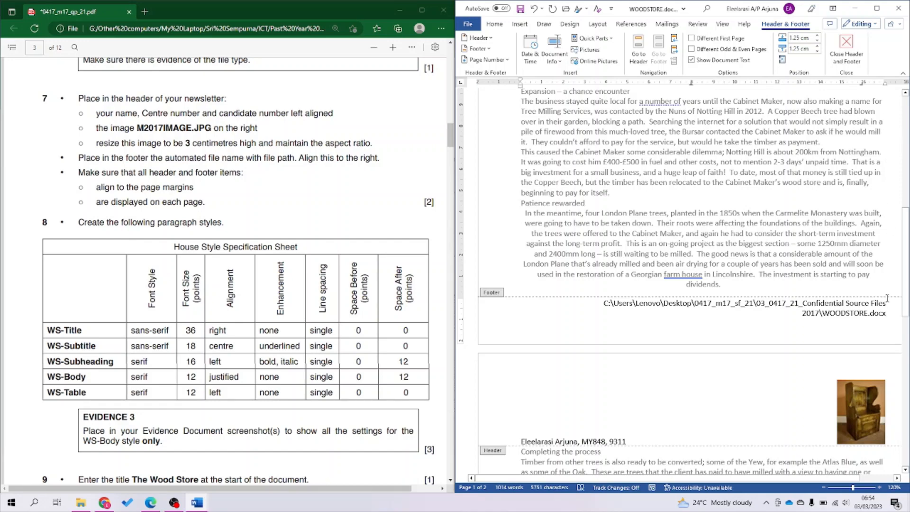
scroll(888, 298, up, 15)
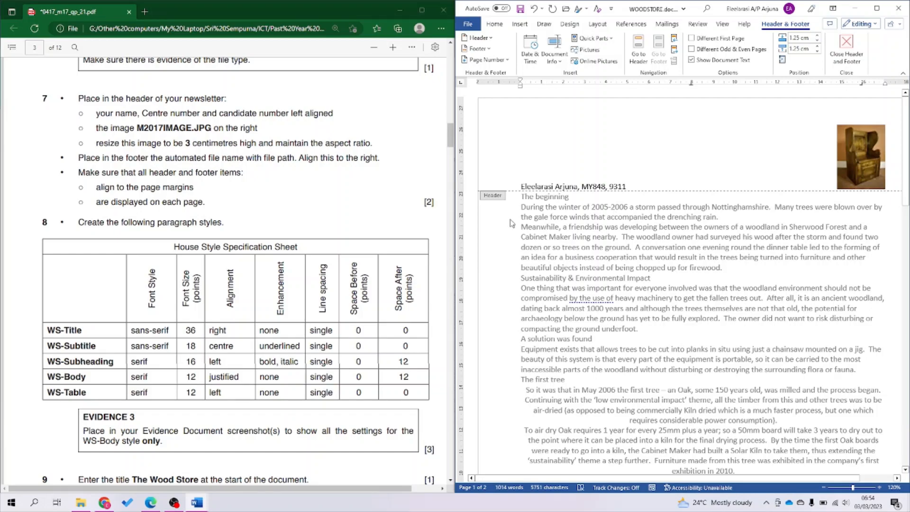
scroll(711, 174, down, 15)
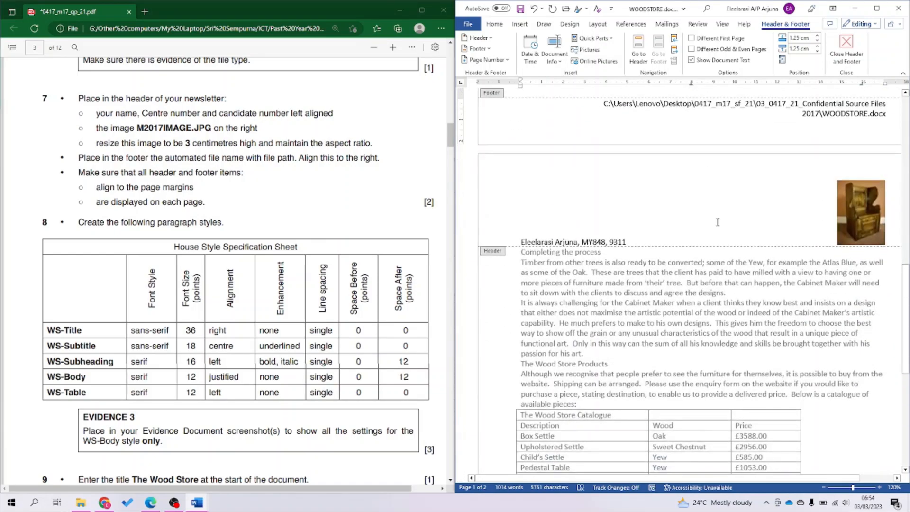
scroll(718, 222, down, 5)
scroll(719, 285, up, 10)
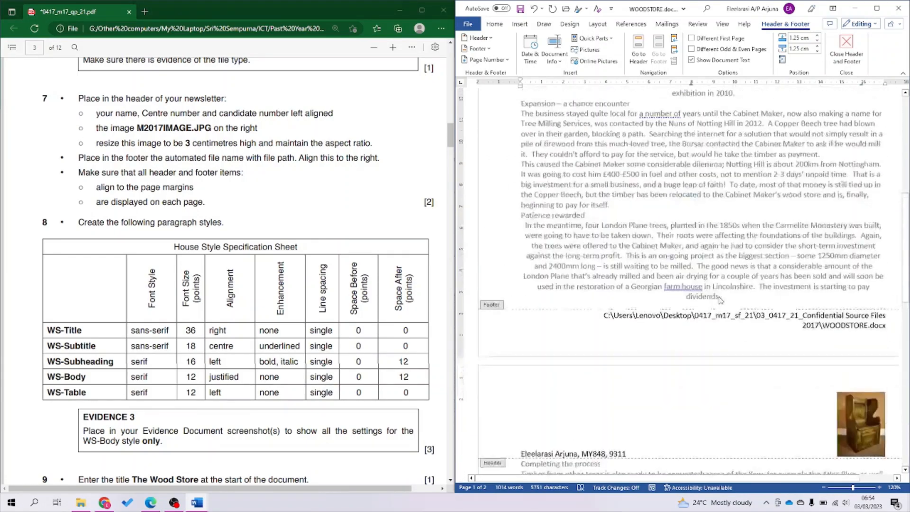
scroll(720, 299, up, 10)
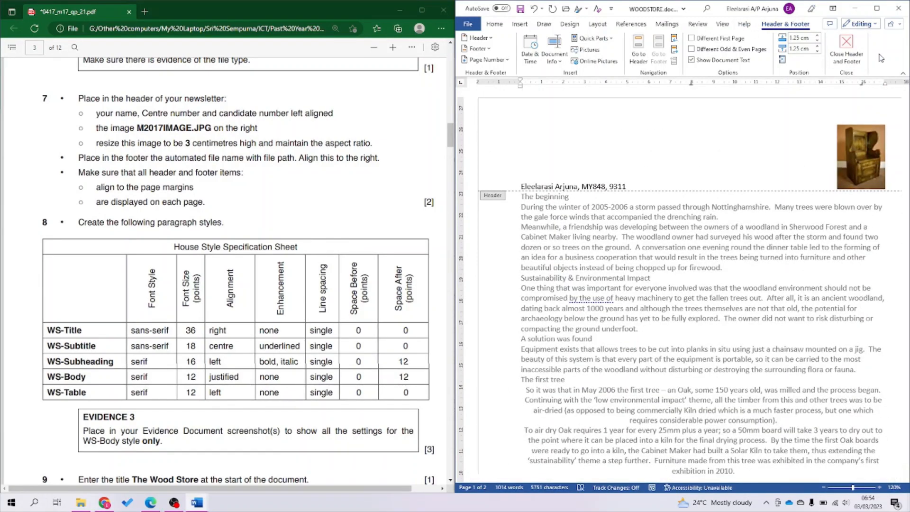
Set the header picture's text wrapping to In Line with Text after trying Tight.
click(862, 168)
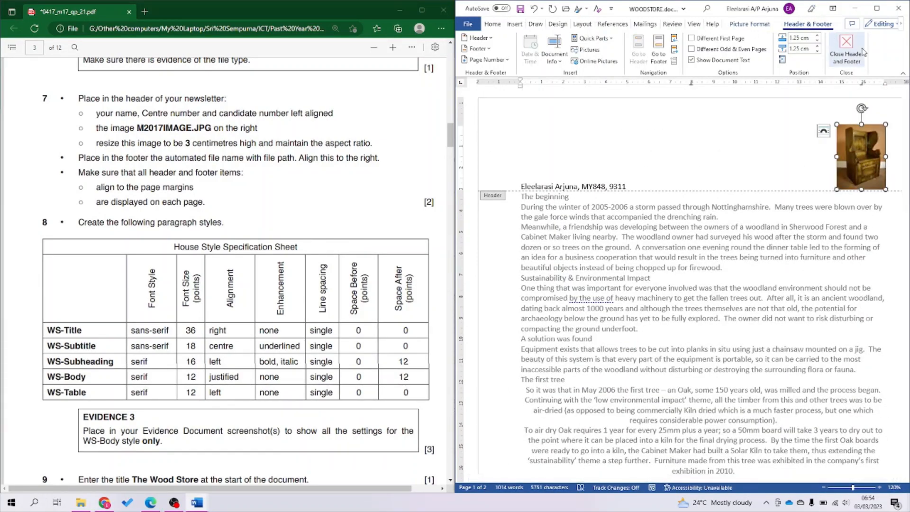
click(847, 49)
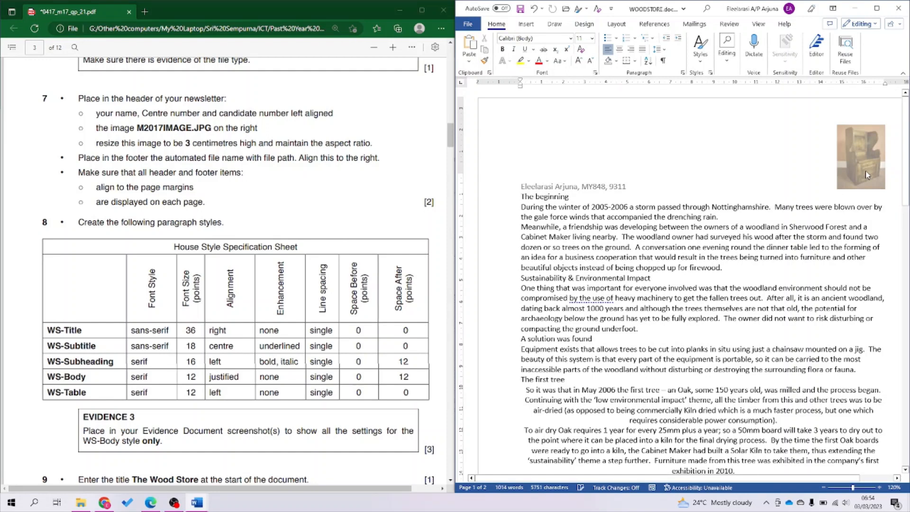
double_click(863, 171)
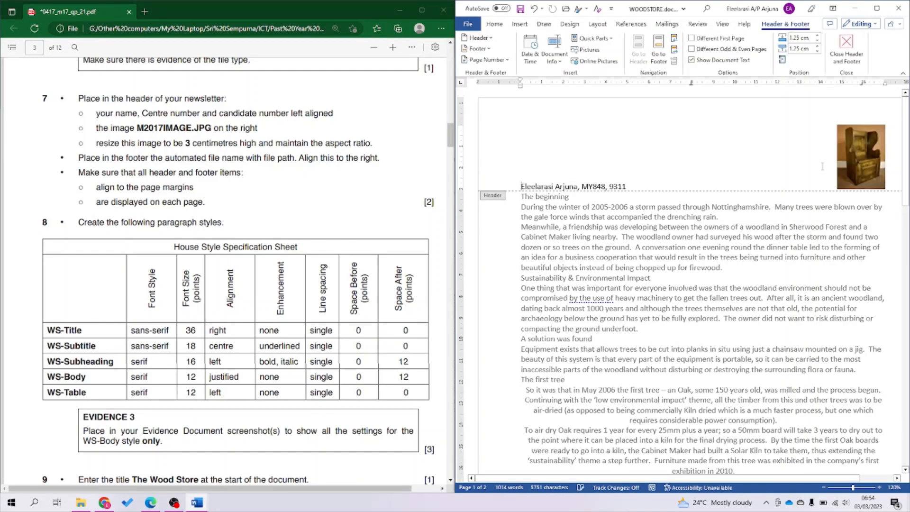
click(863, 171)
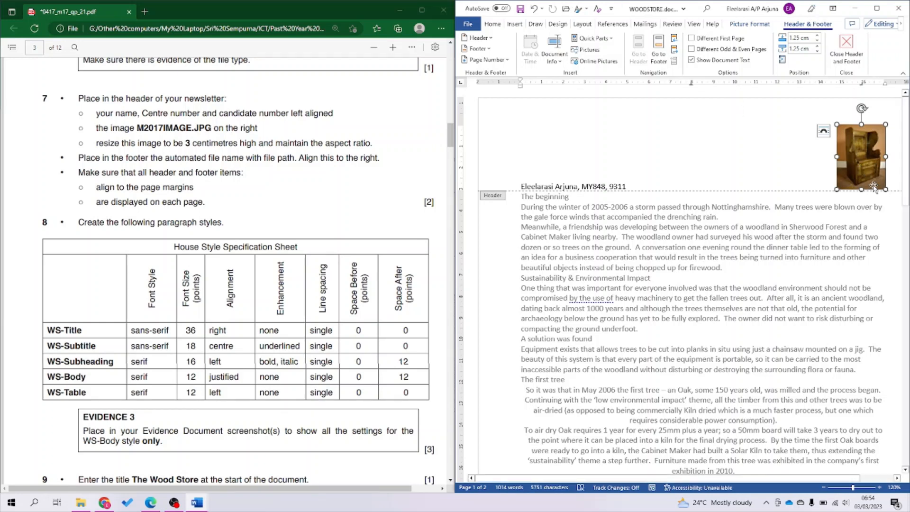
click(750, 24)
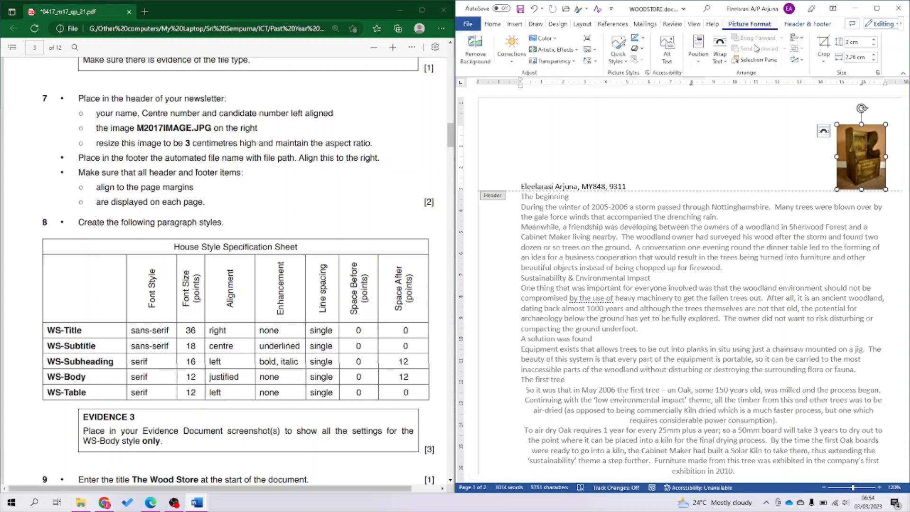
click(717, 59)
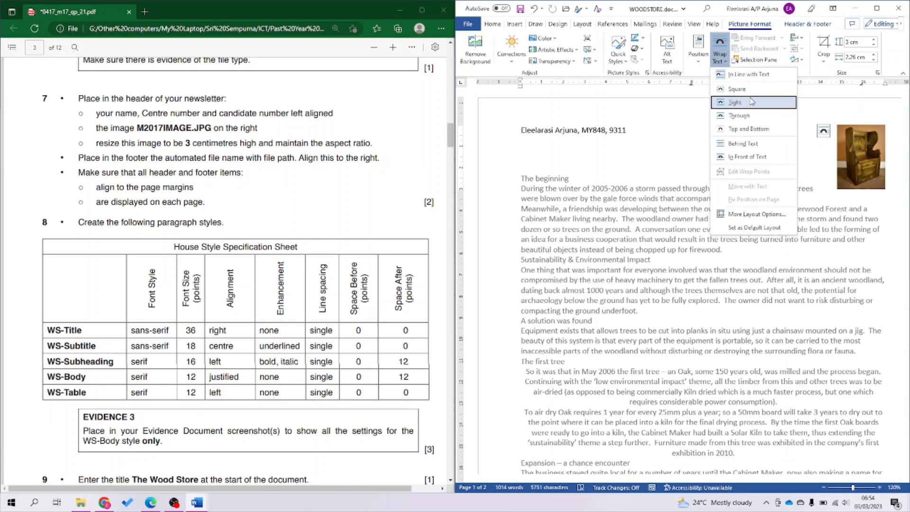
click(752, 102)
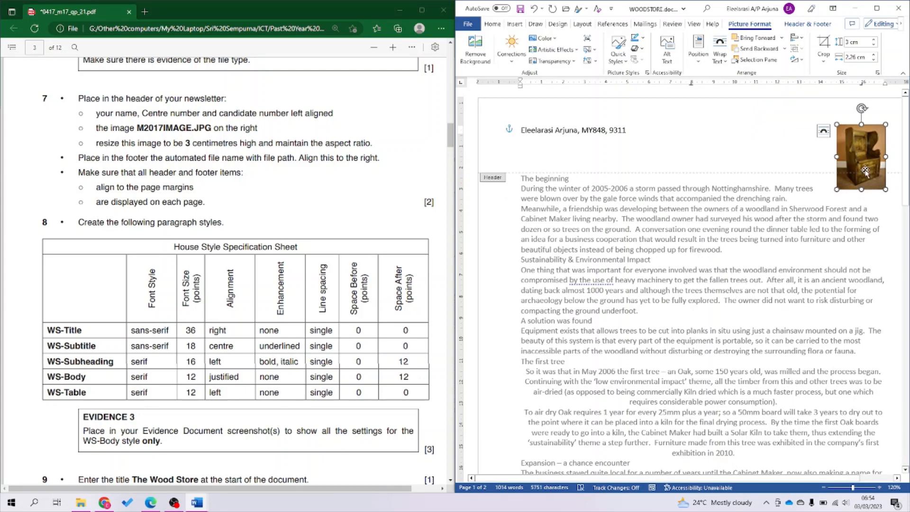
click(716, 56)
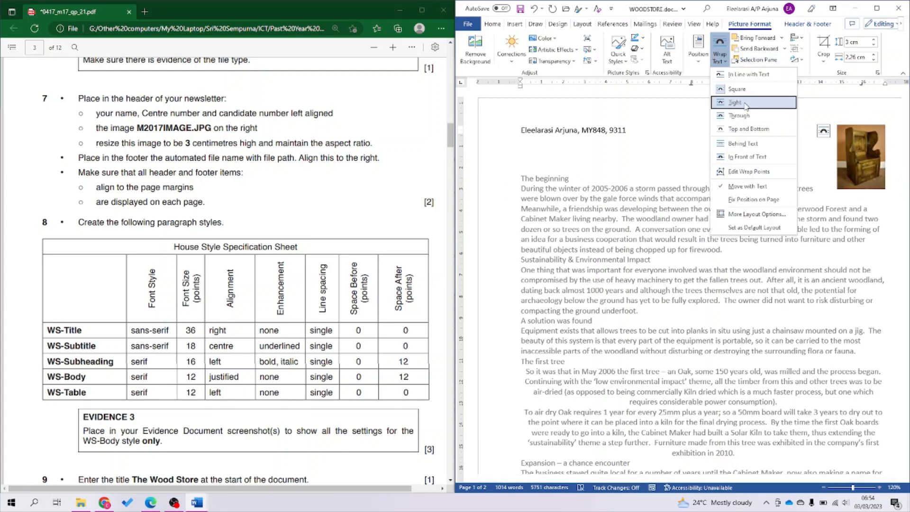
click(748, 75)
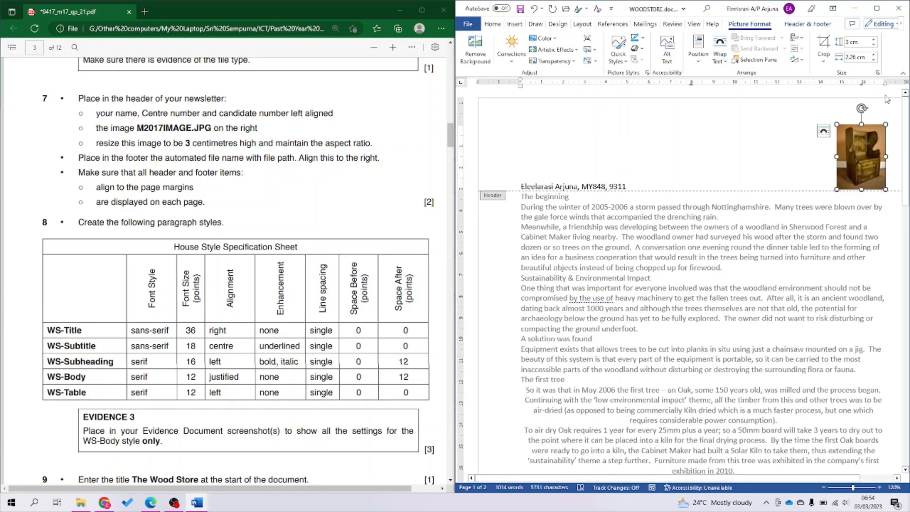
Save the newsletter, leave the header, and switch to the question paper.
key(Escape)
key(ctrl+s)
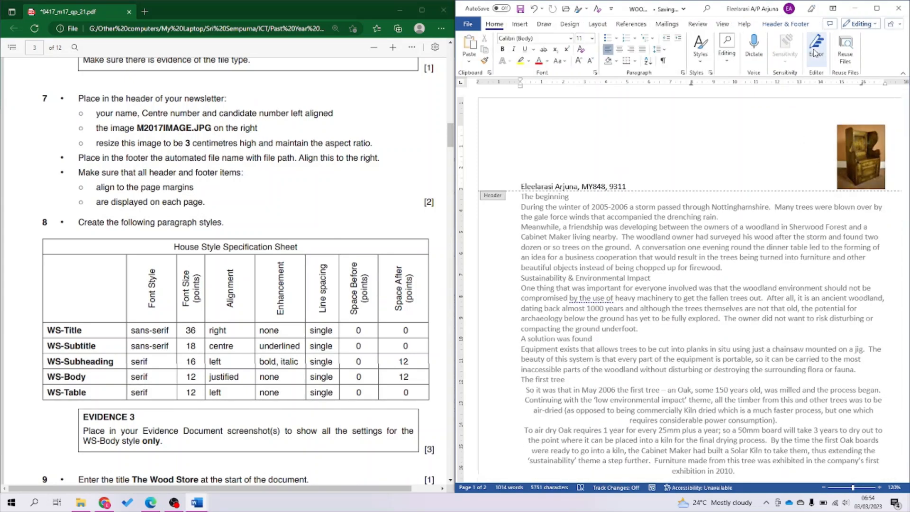
key(Escape)
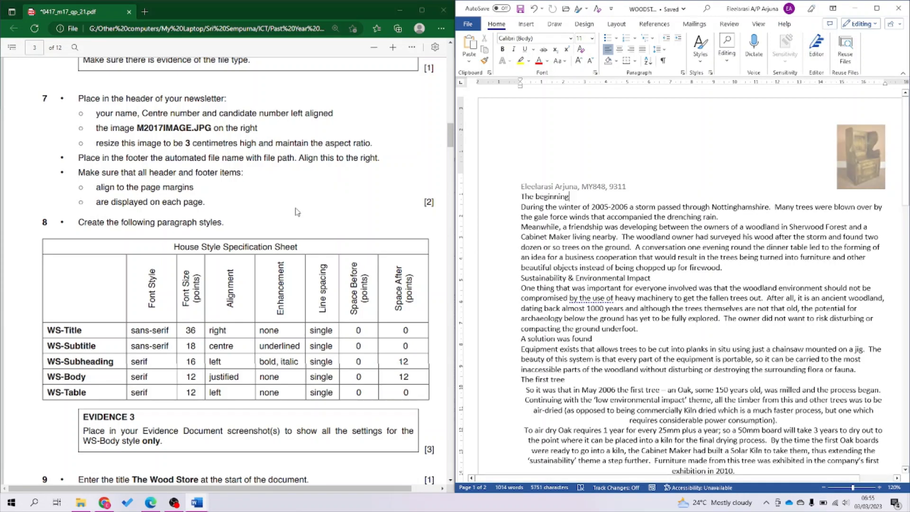
click(178, 211)
Open the Styles pane, move it over the newsletter, and start a new style.
scroll(230, 240, down, 3)
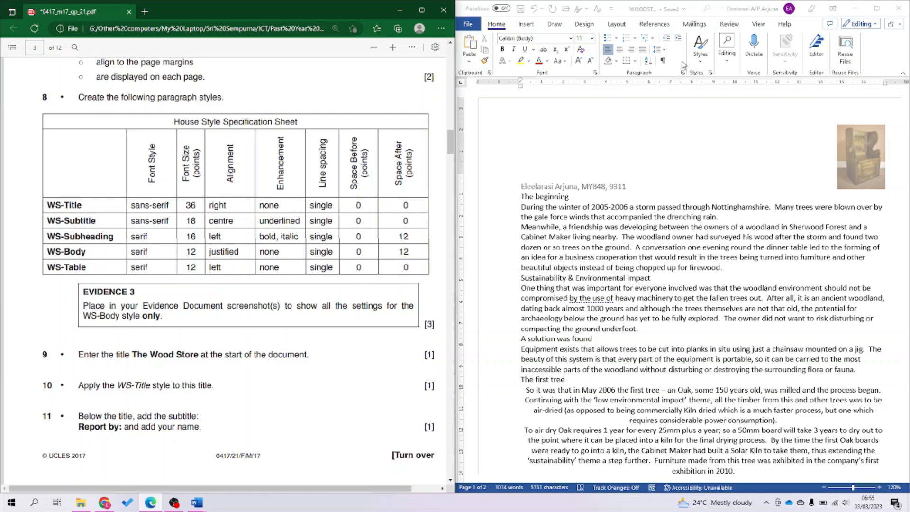
click(713, 75)
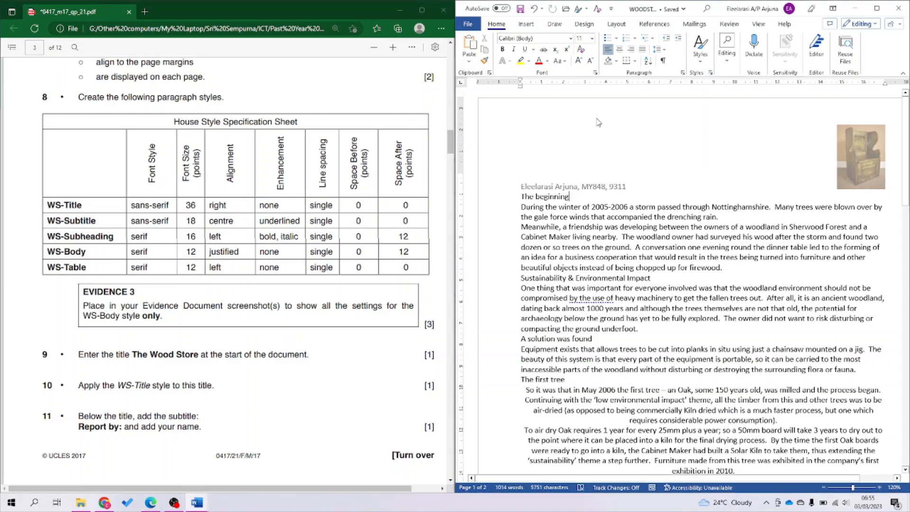
click(711, 74)
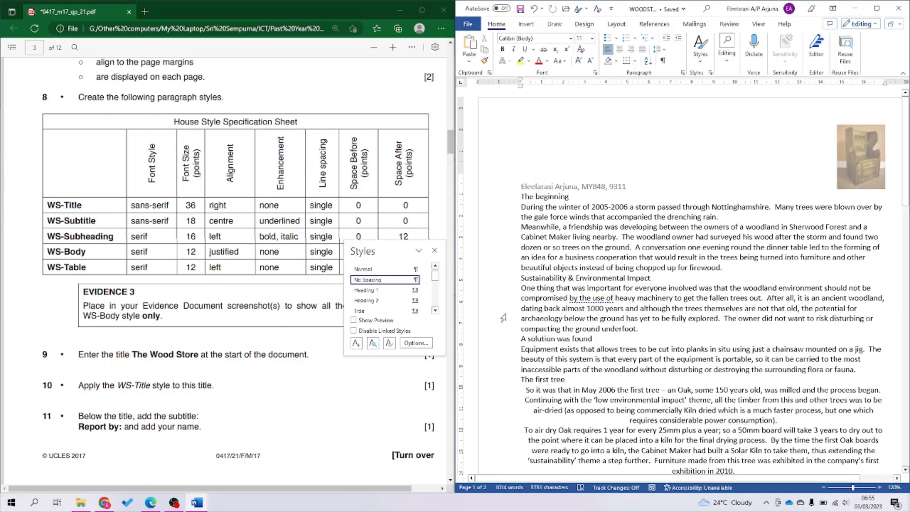
drag(380, 251, 612, 130)
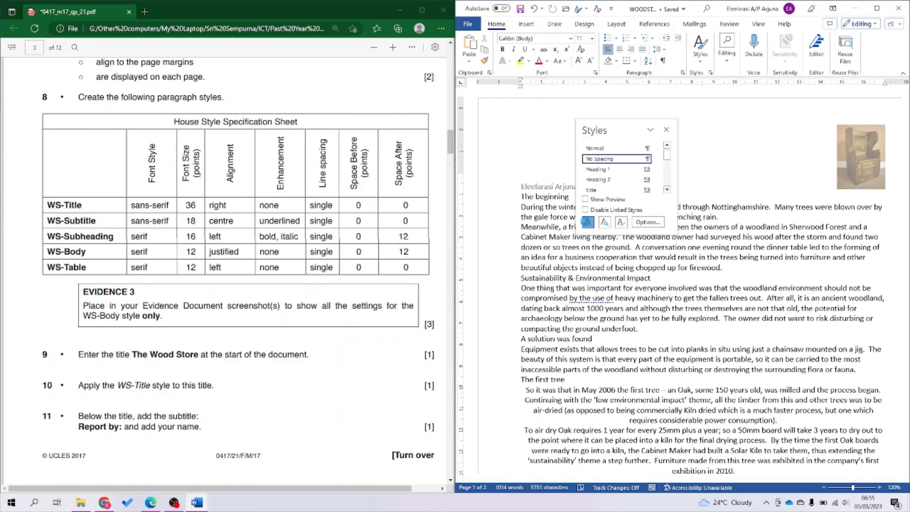
click(588, 222)
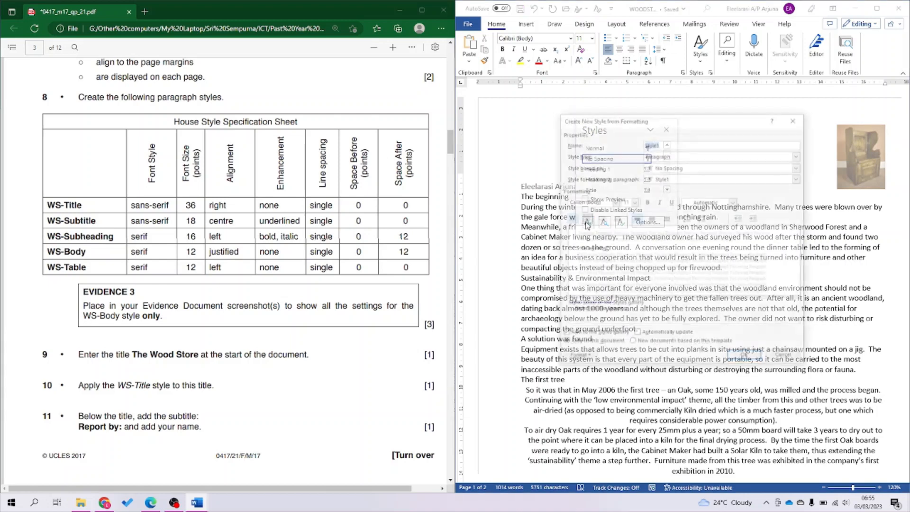
Define WS-Title based on Normal: Arial 36 pt, right-aligned, single line spacing.
click(682, 169)
click(687, 191)
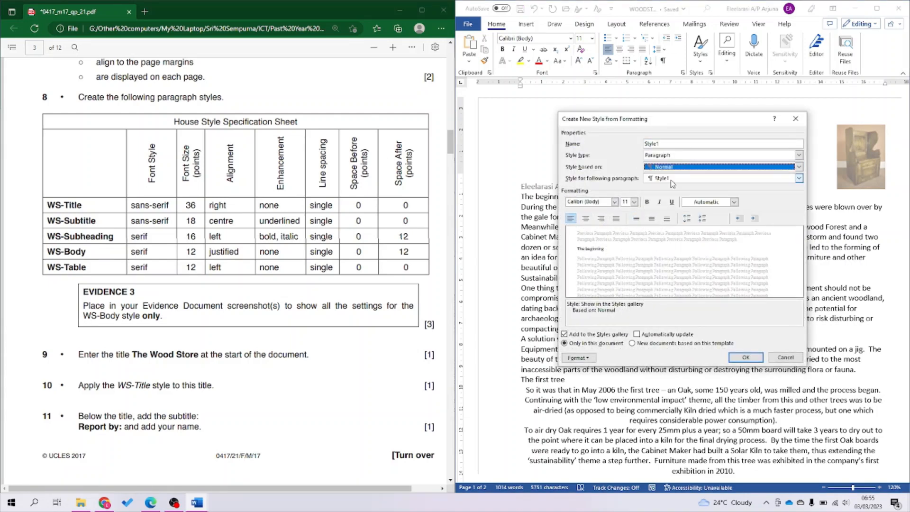
double_click(667, 143)
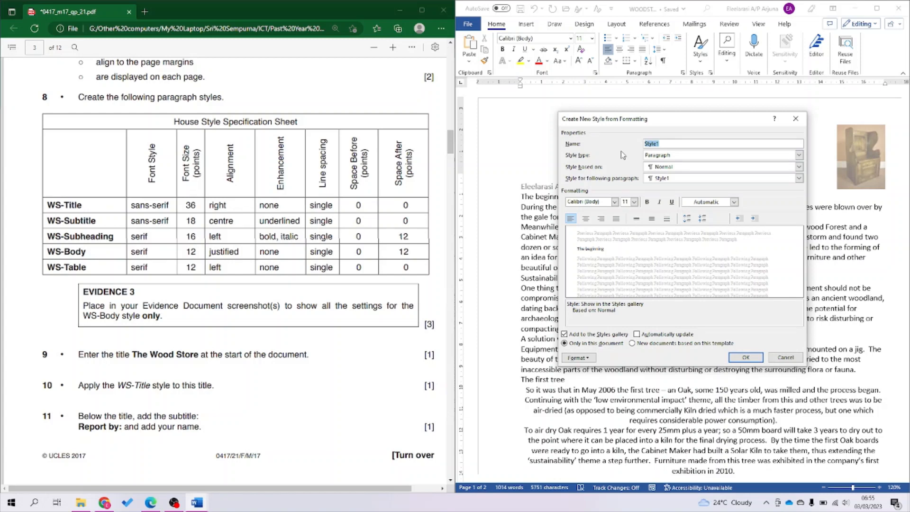
text(WS-Ti)
click(591, 202)
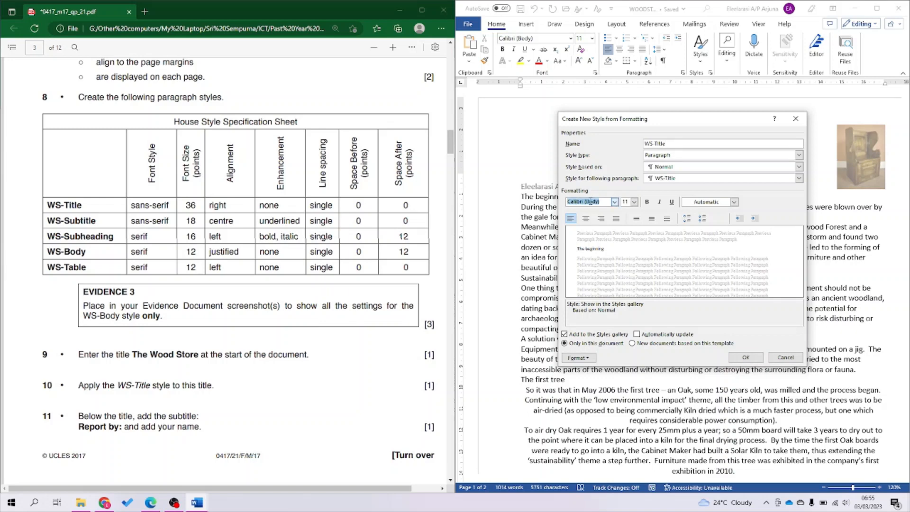
text(Arial)
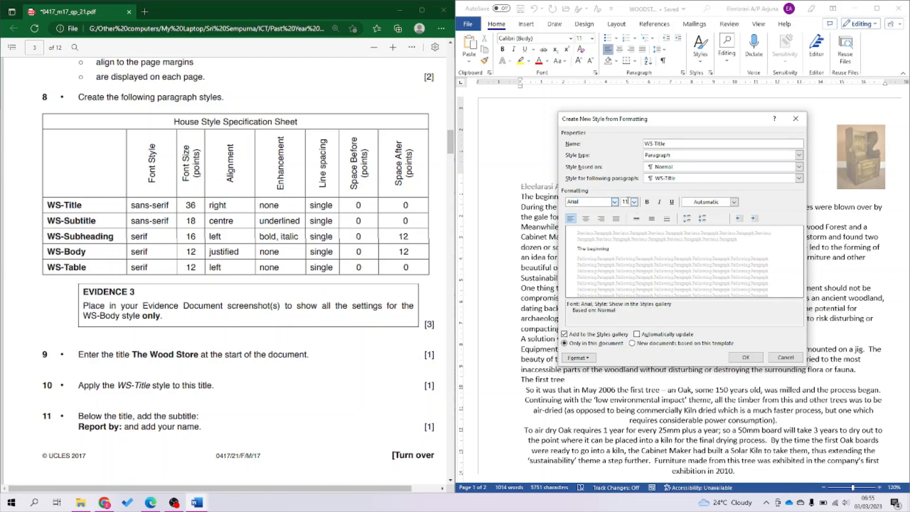
click(626, 202)
text(36)
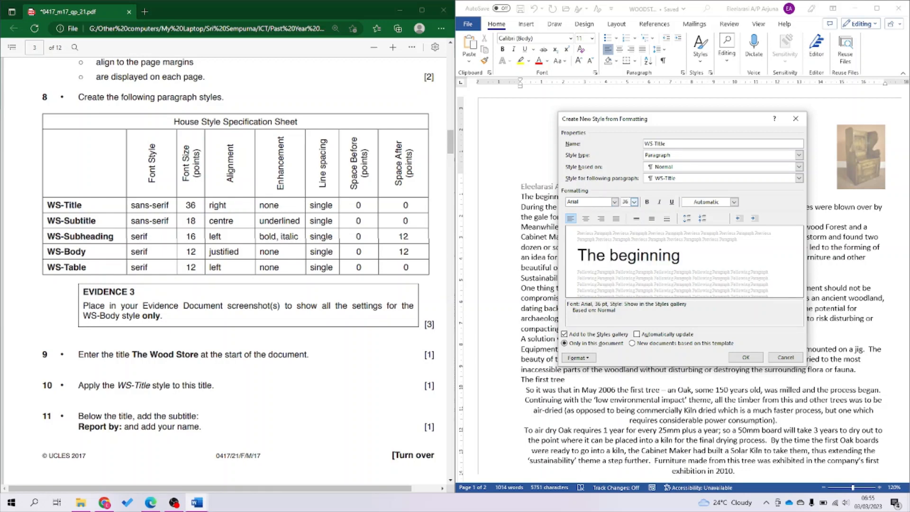
click(601, 218)
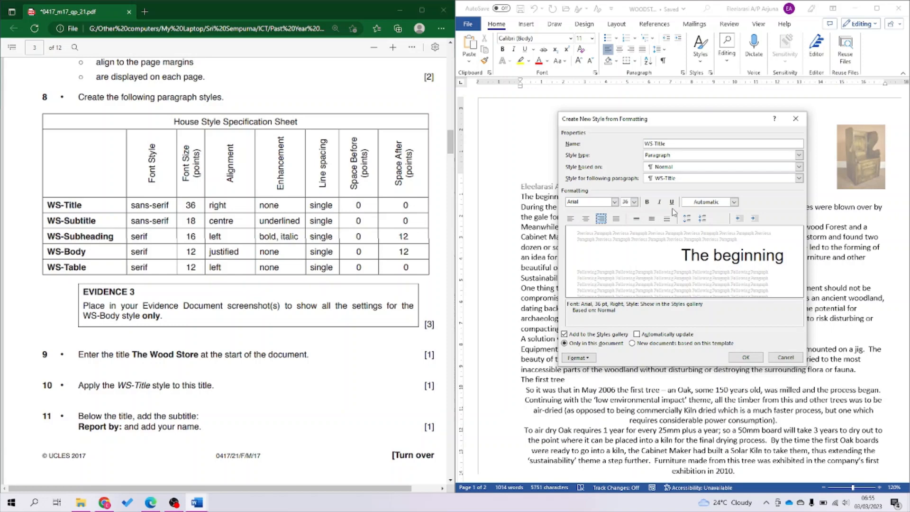
click(637, 218)
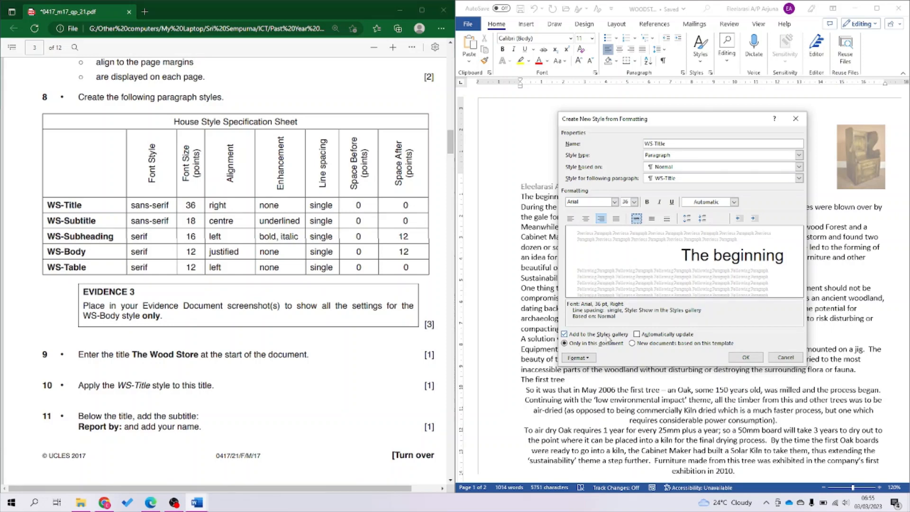
Set WS-Title's spacing after to 0 pt and save the style.
click(591, 358)
click(593, 379)
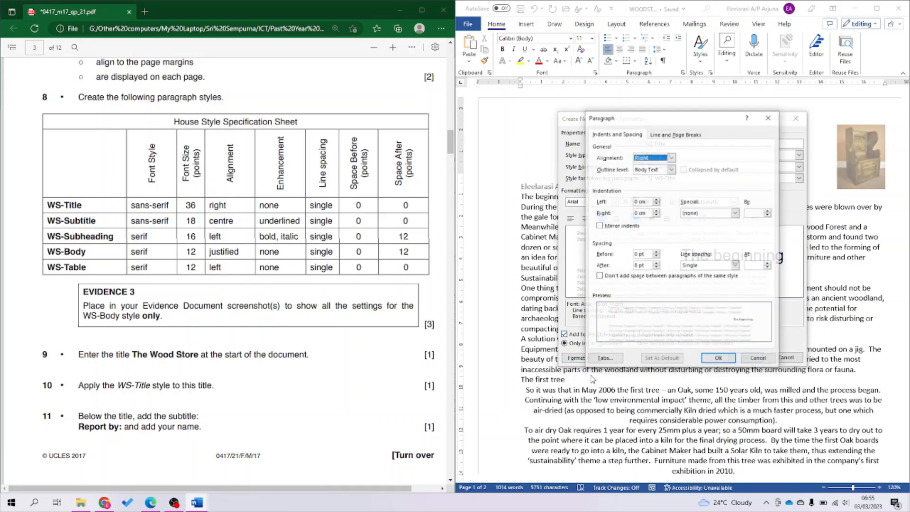
click(646, 266)
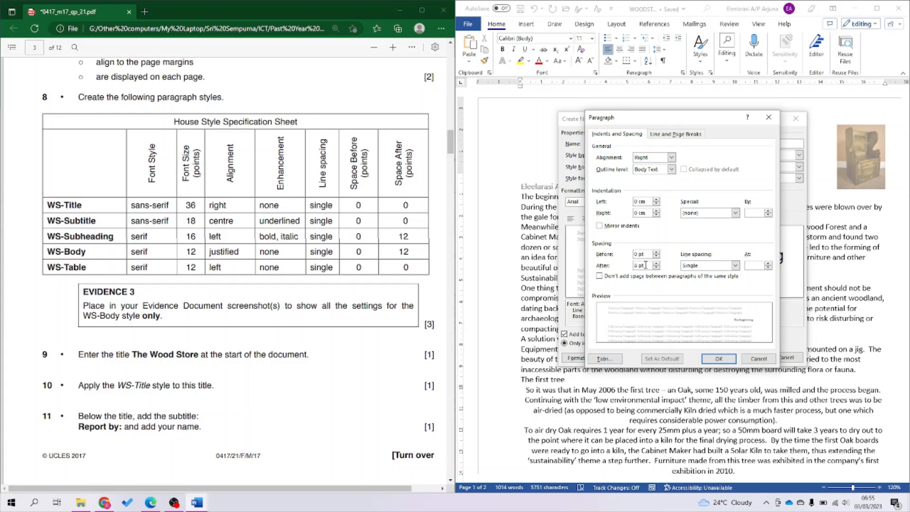
triple_click(645, 265)
text(0)
click(732, 361)
click(745, 358)
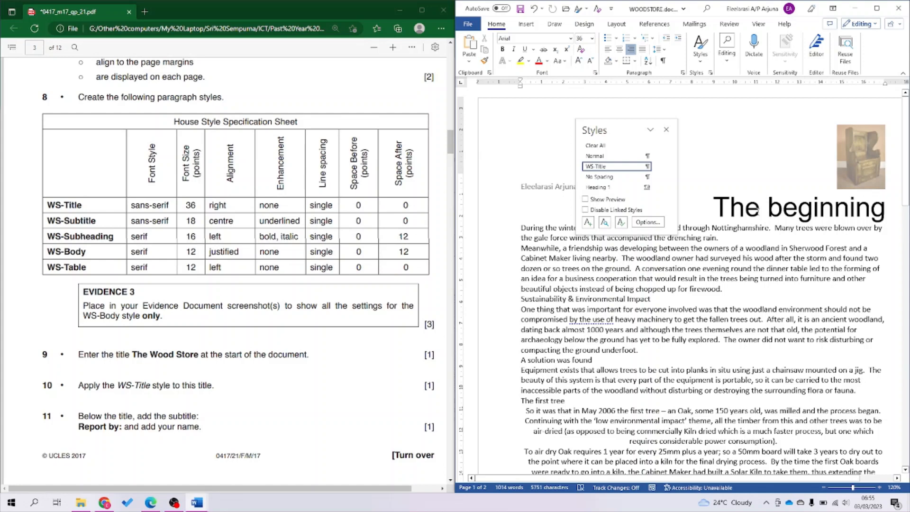
Undo, then redo, the WS-Title formatting on the heading.
key(ctrl+z)
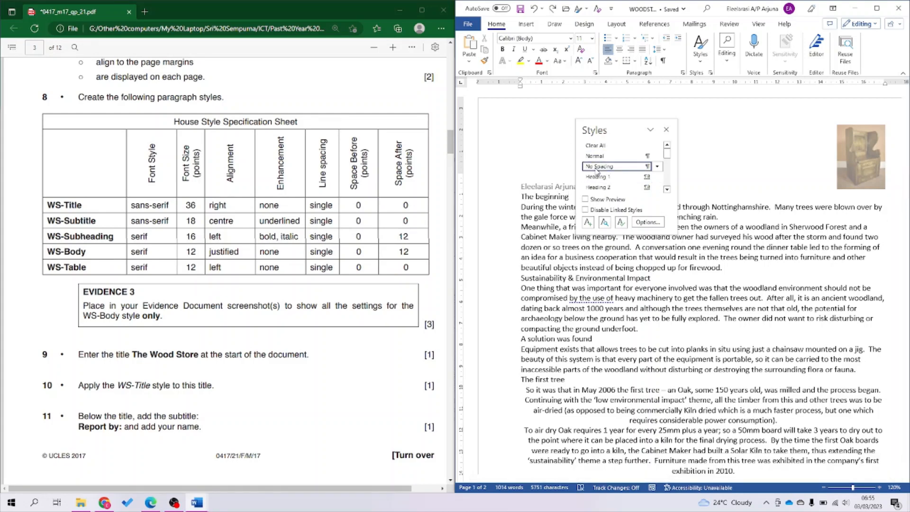
mouse_move(599, 173)
key(ctrl+y)
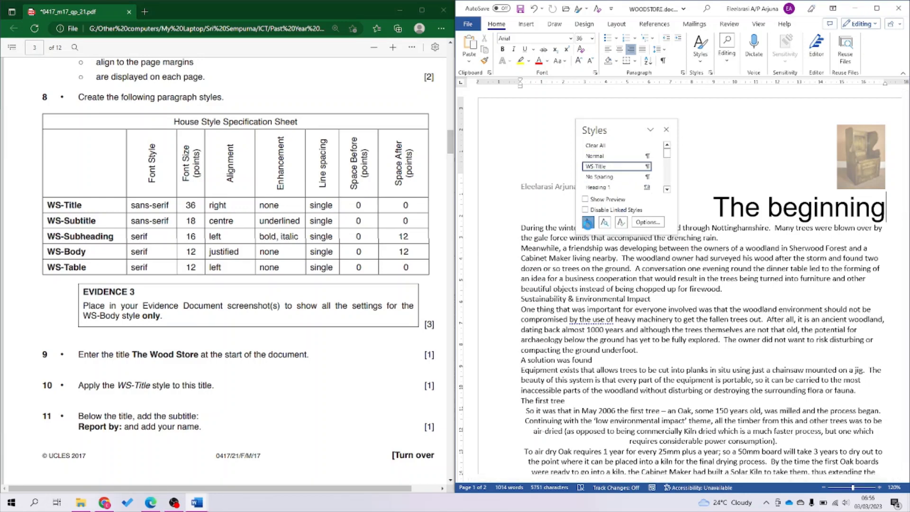
Define a new WS-Subtitle style based on Normal: Arial 18 pt, centred.
click(588, 222)
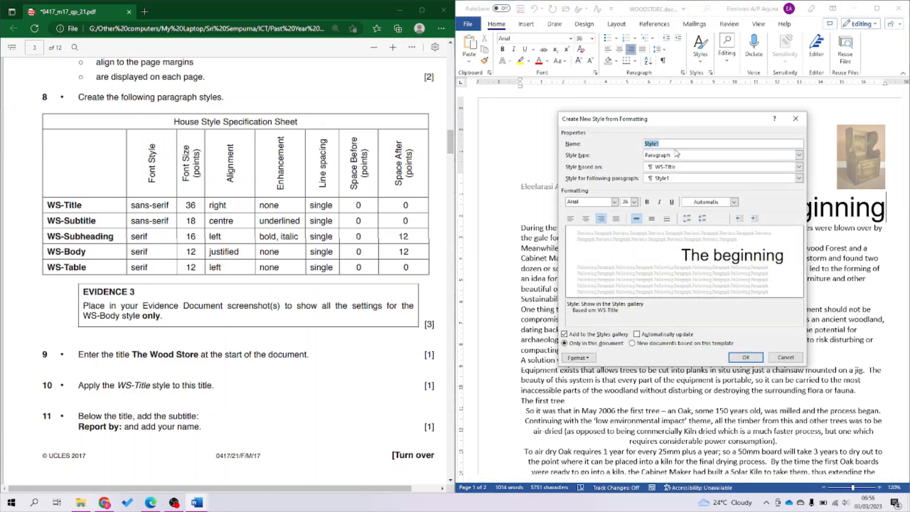
text(WA)
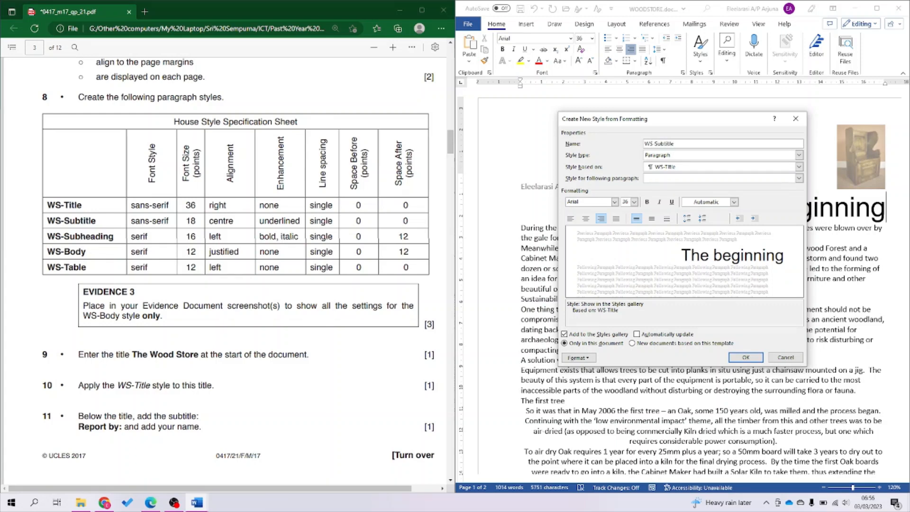
click(679, 167)
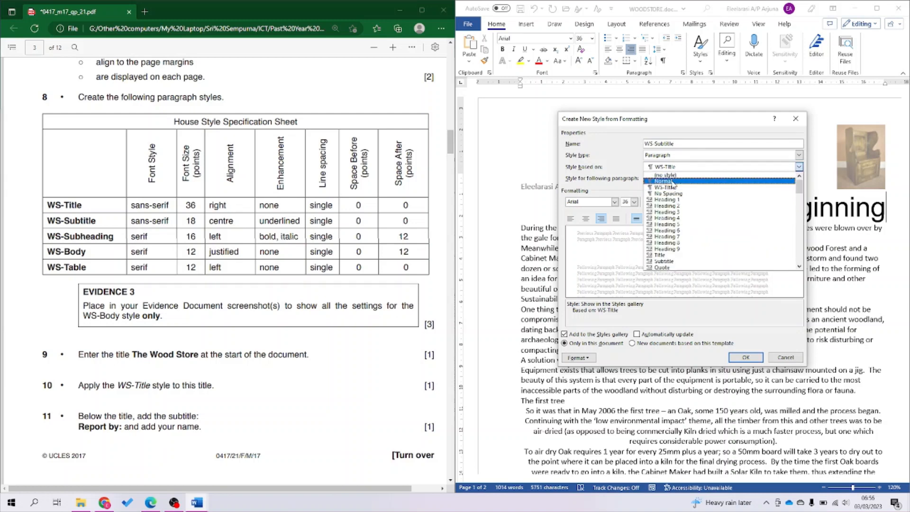
click(674, 184)
click(598, 202)
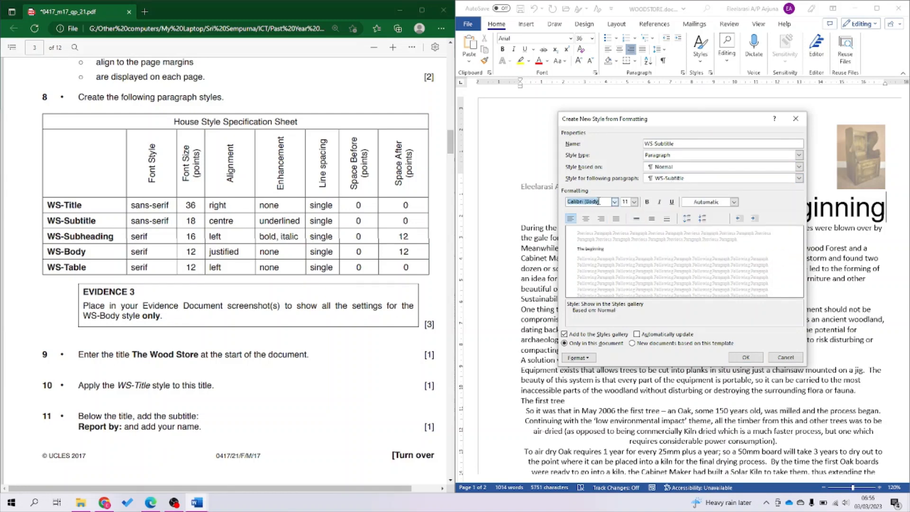
text(Arial)
key(Tab)
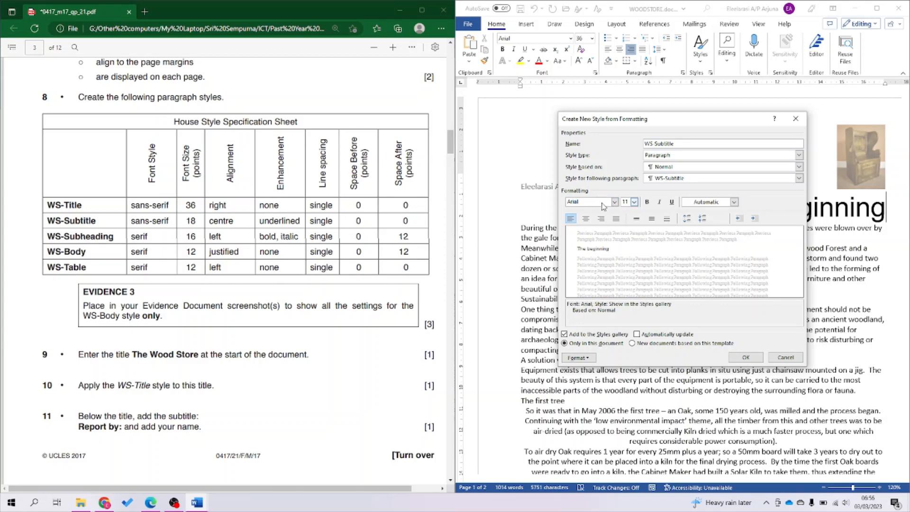
text(18)
click(586, 218)
Give WS-Subtitle single line spacing with 0 pt after, and save the style.
click(579, 358)
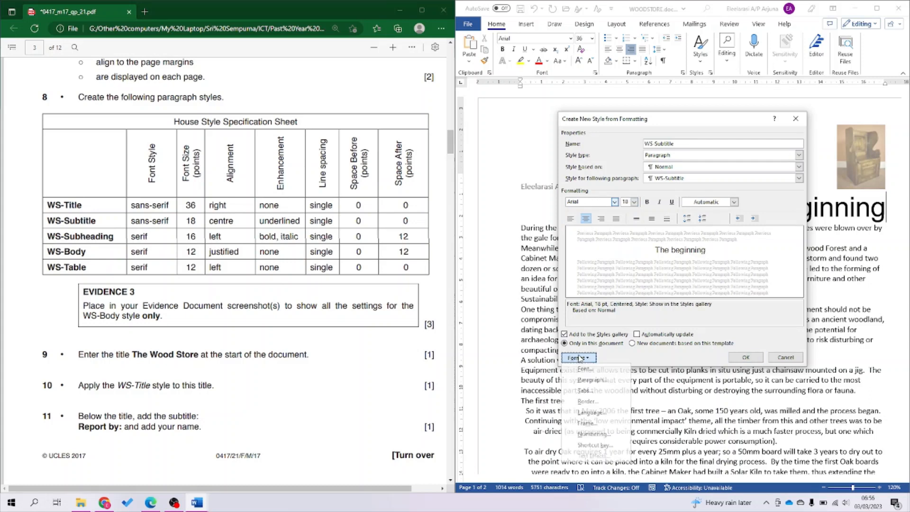
click(588, 380)
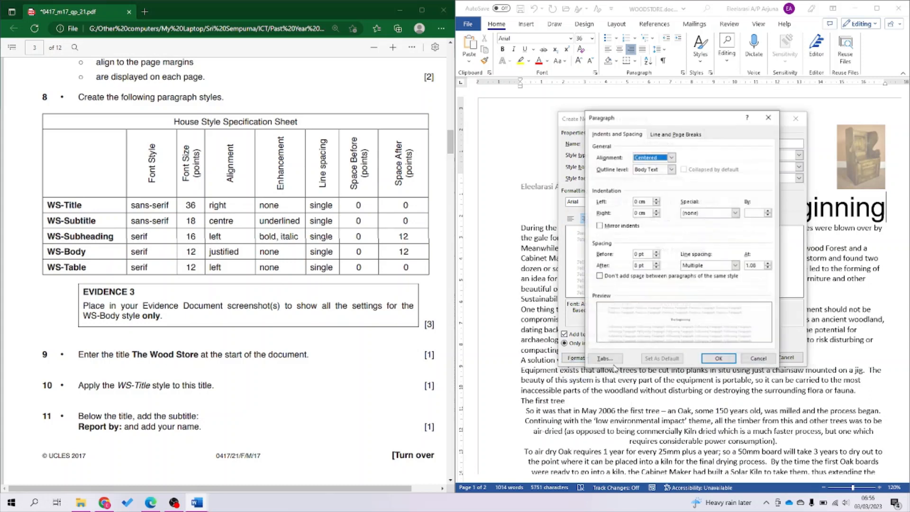
click(717, 266)
click(691, 274)
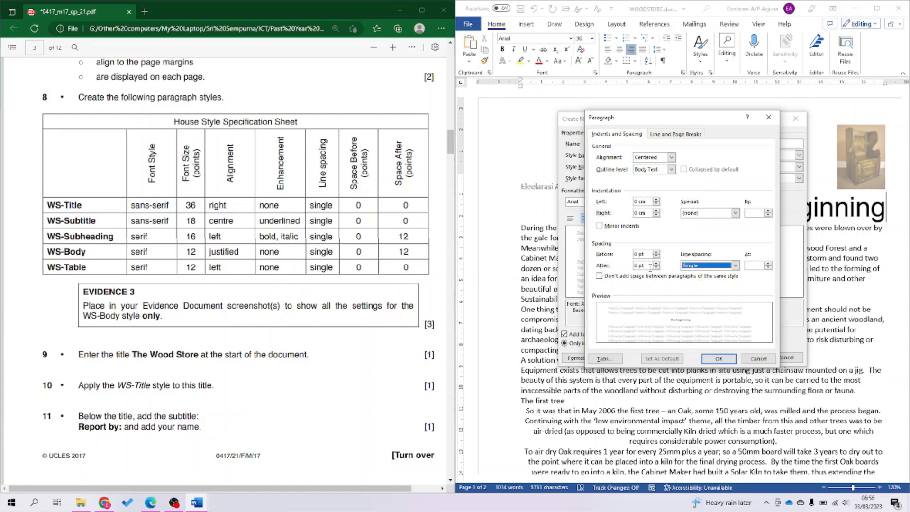
drag(652, 265, 616, 269)
text(0)
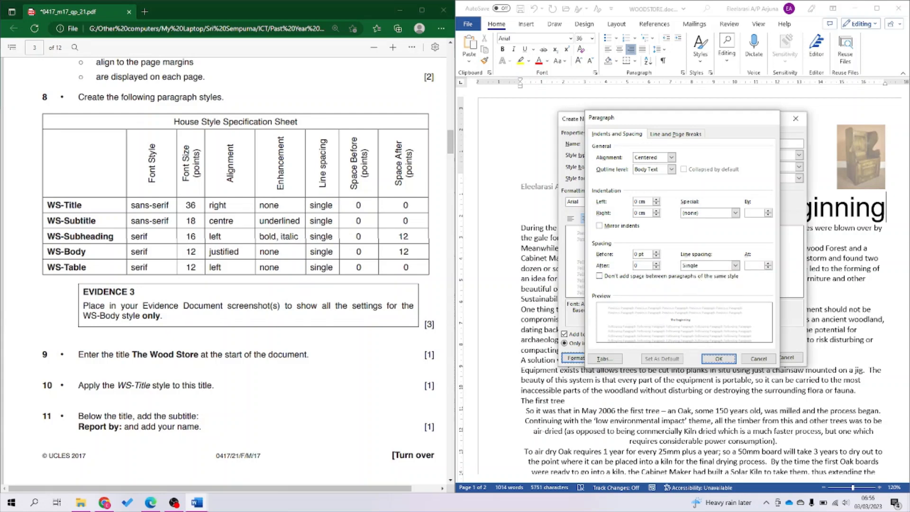
key(Return)
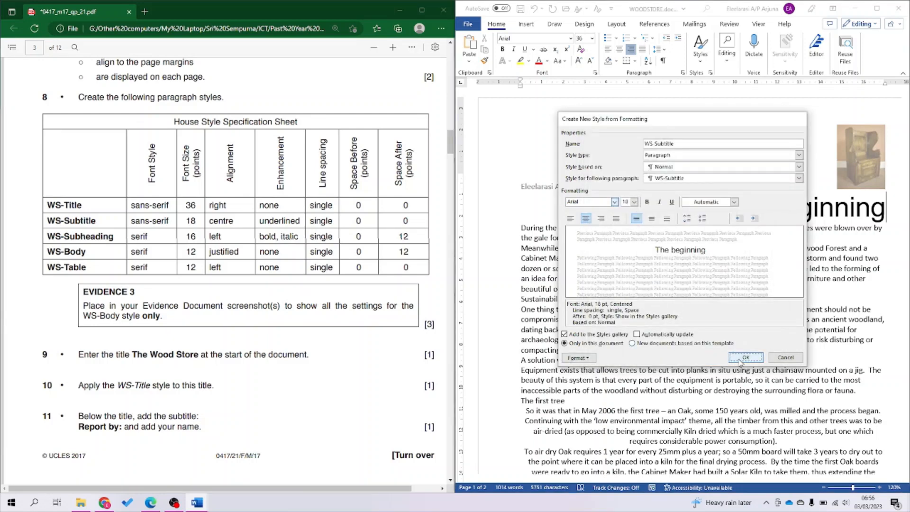
click(739, 359)
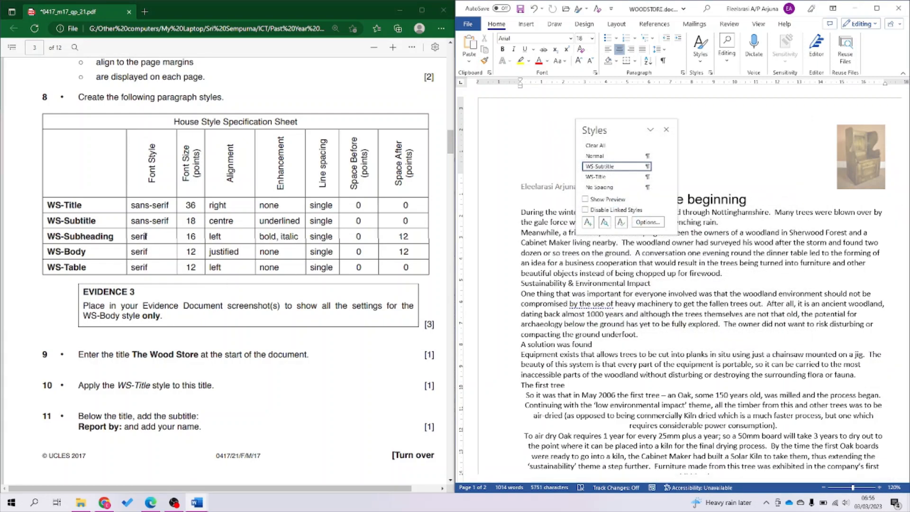
Start the WS-Subheading style based on Normal, in Times New Roman bold italic.
click(588, 222)
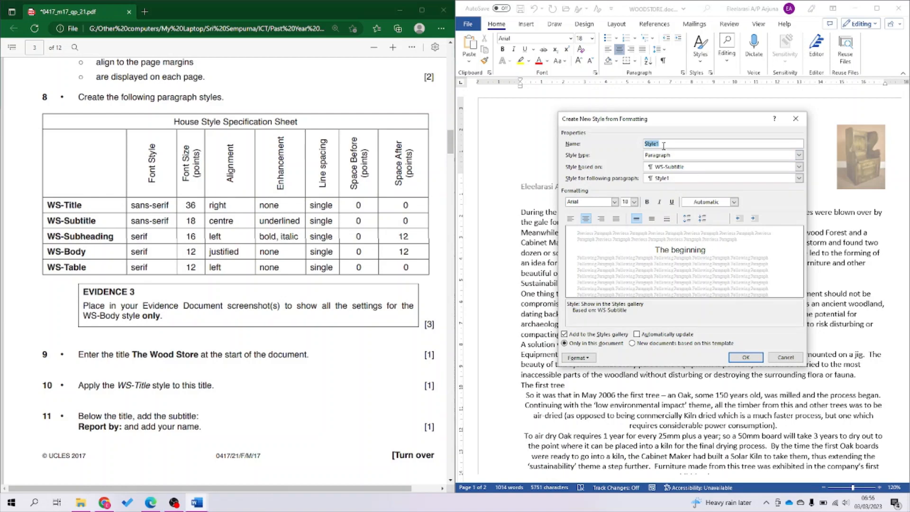
text(WS)
key(BackSpace)
click(659, 168)
click(659, 176)
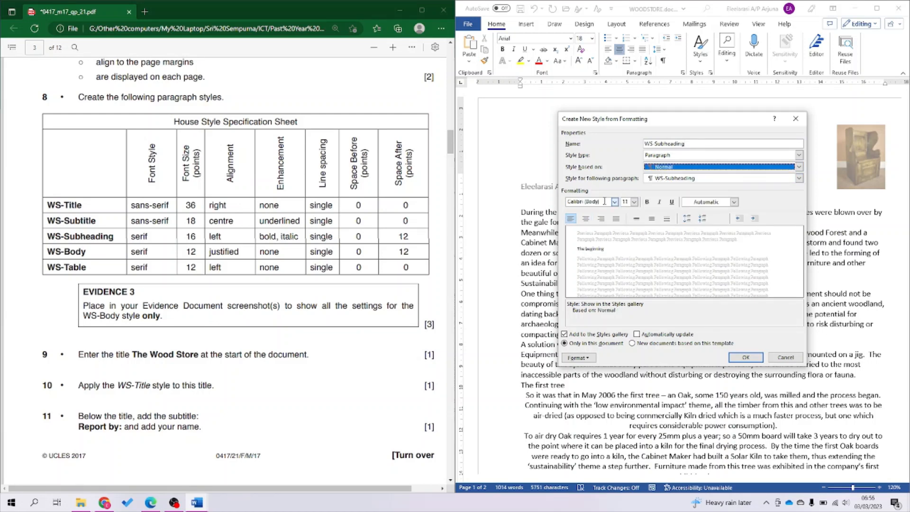
click(609, 202)
text(Times New Roman)
click(604, 201)
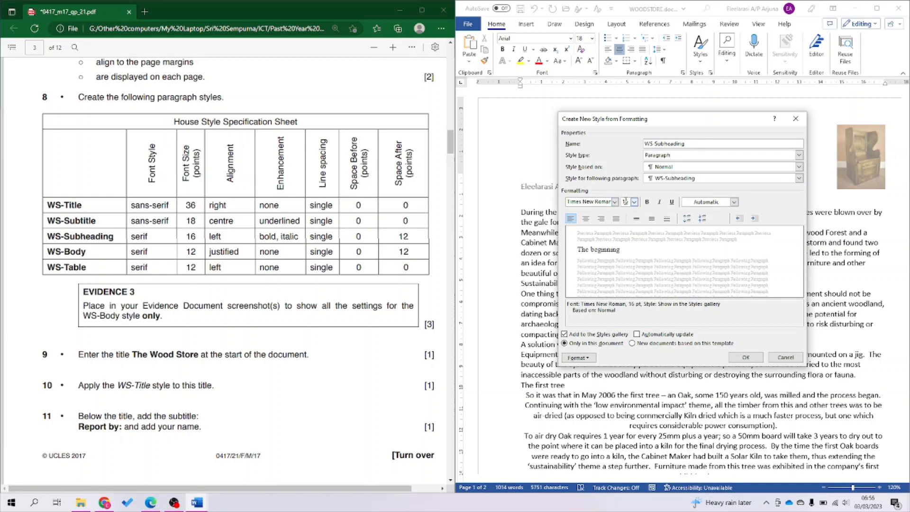
click(647, 202)
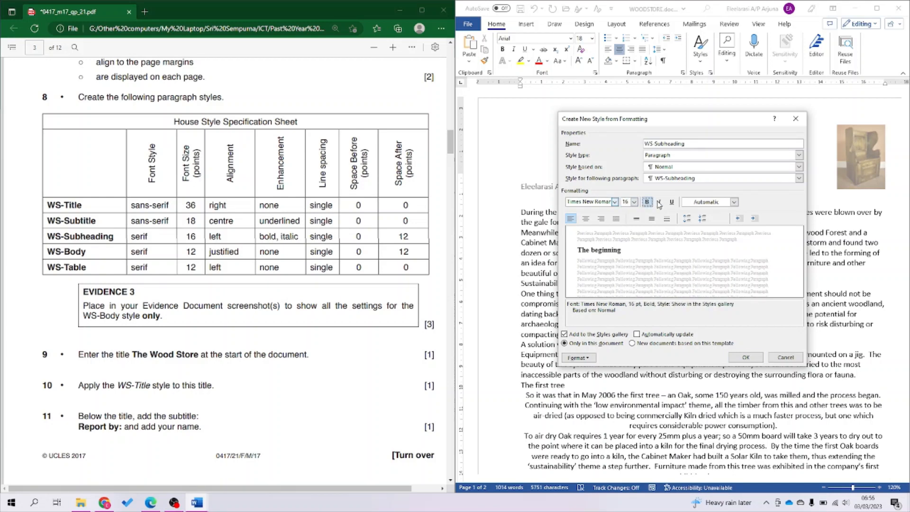
click(659, 202)
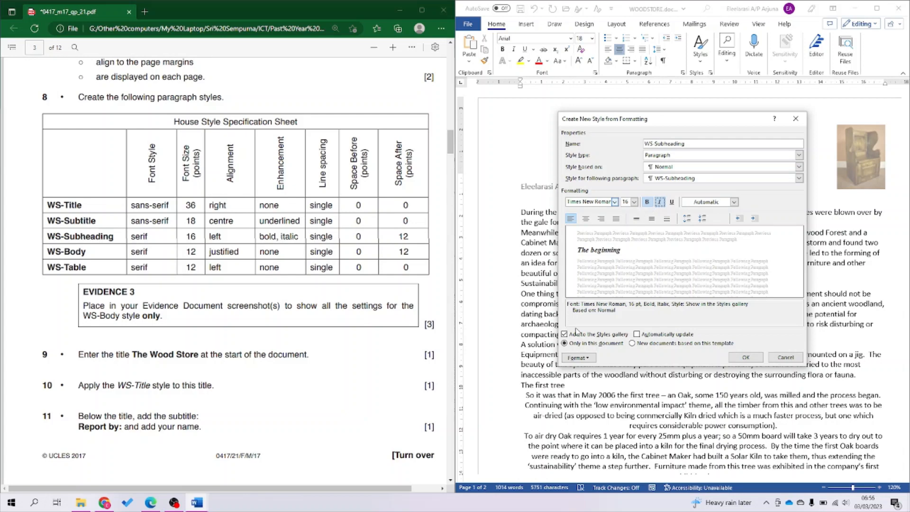
Give WS-Subheading single line spacing and 12 pt after, then save the style.
click(593, 358)
click(592, 379)
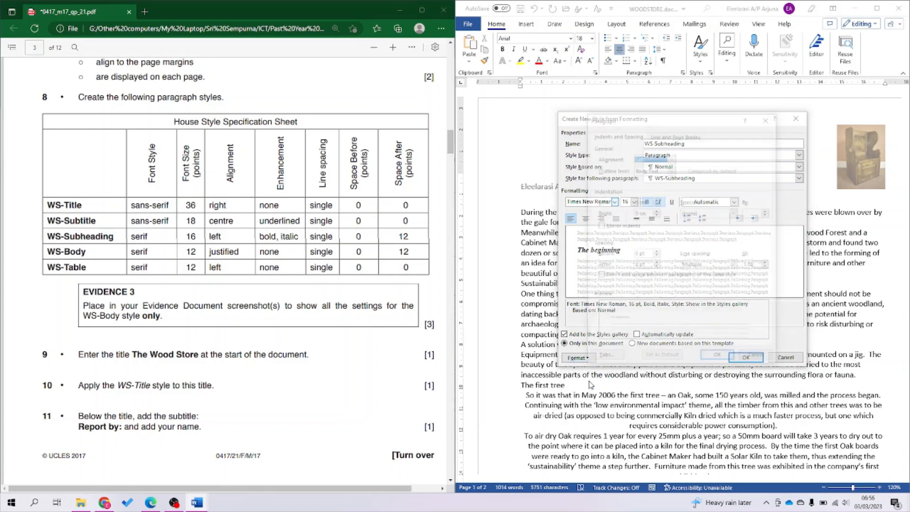
click(735, 265)
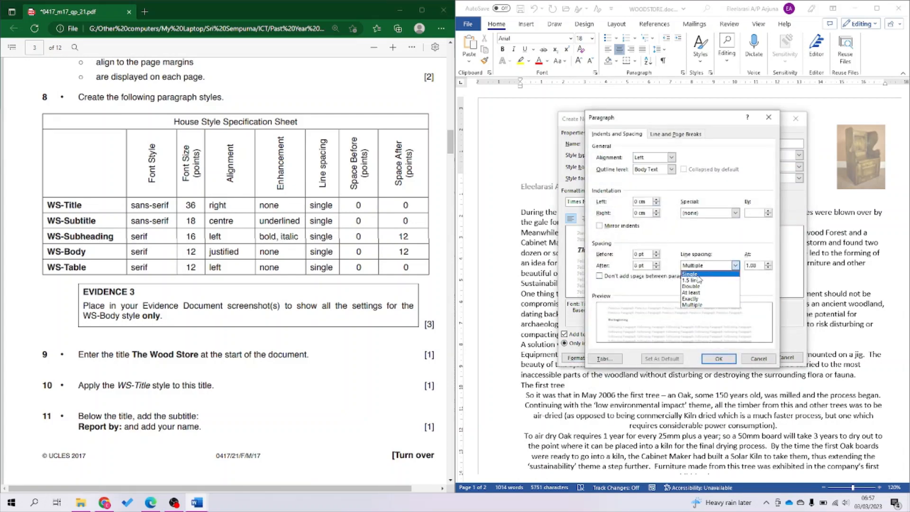
click(702, 274)
drag(647, 267, 622, 269)
text(12)
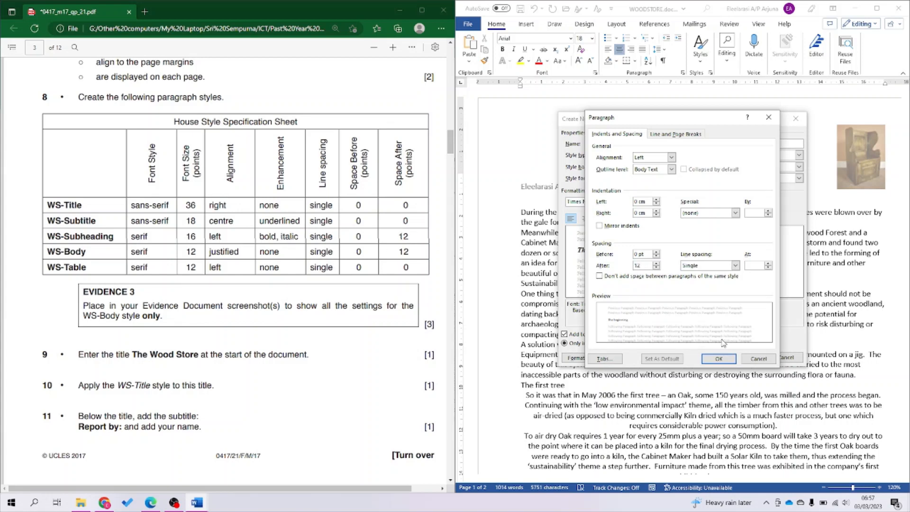
click(719, 359)
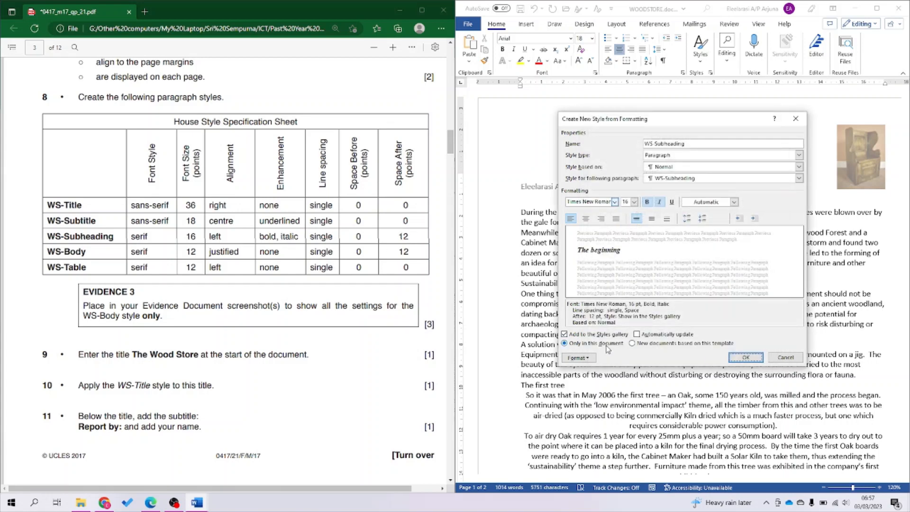
click(736, 359)
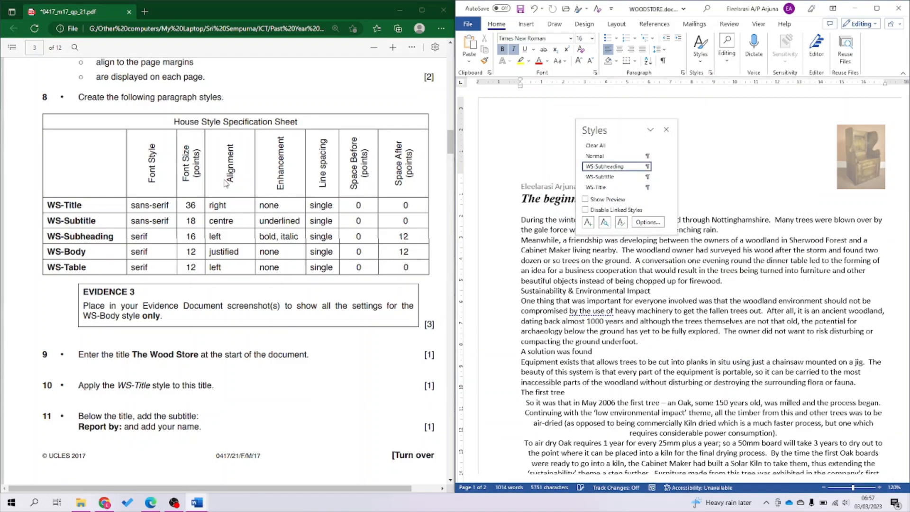
Check the WS-Body specification rows in the exam paper, then return to Word.
click(178, 194)
drag(47, 206, 112, 238)
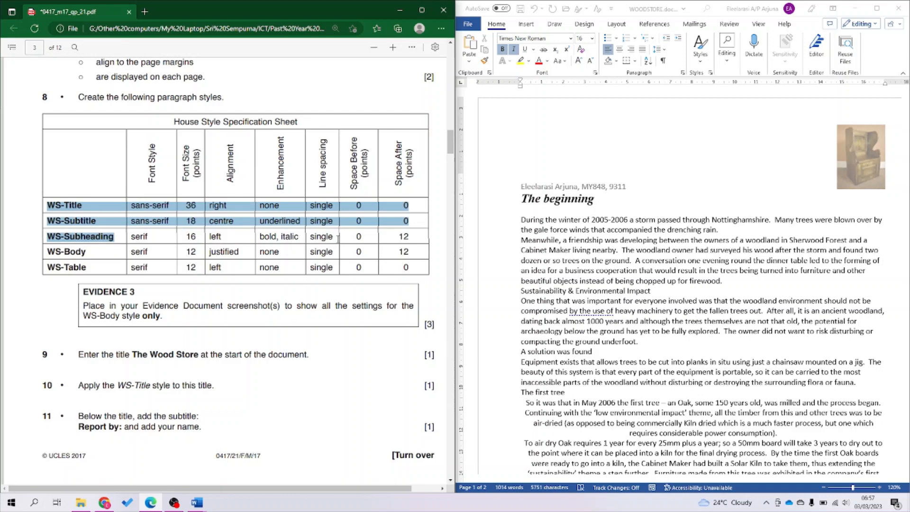
drag(404, 235, 133, 232)
click(72, 250)
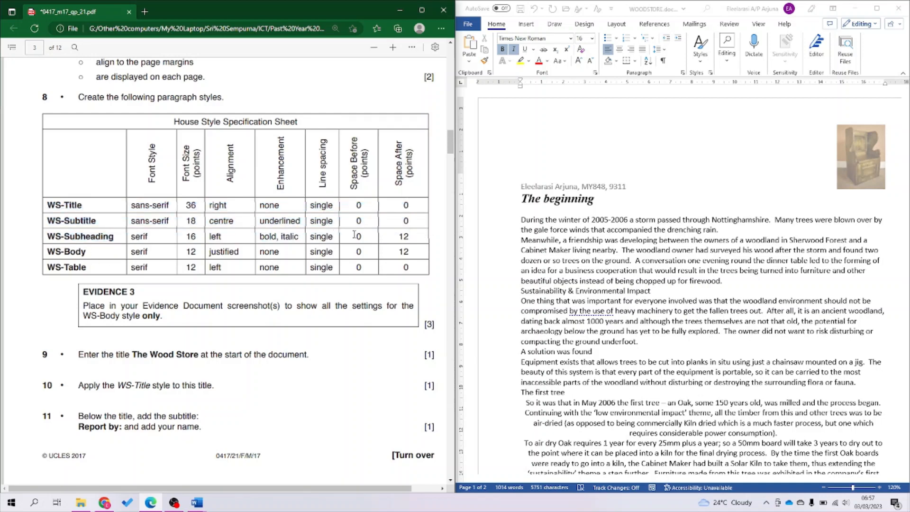
click(596, 205)
Start the WS Body style based on Normal, Times New Roman 12 pt, justified.
click(589, 222)
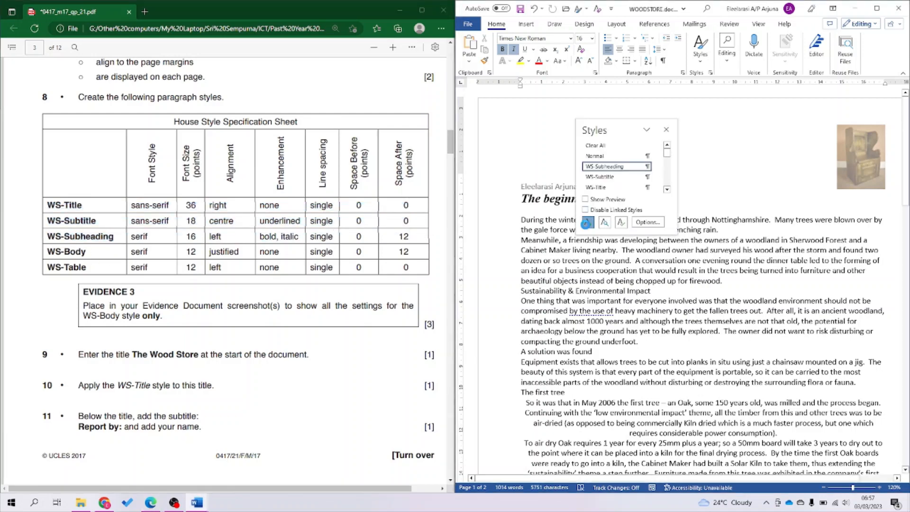
text(WS Body)
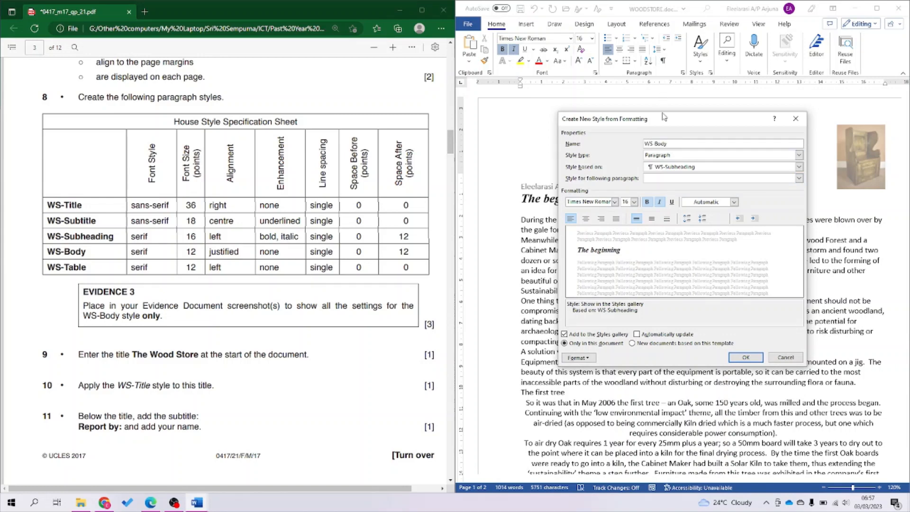
click(664, 167)
click(660, 182)
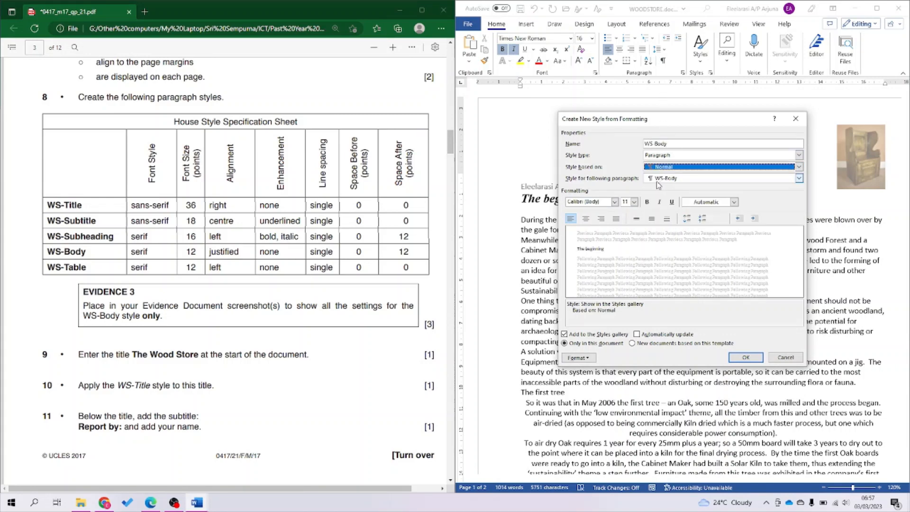
click(573, 202)
text(Times New Roman)
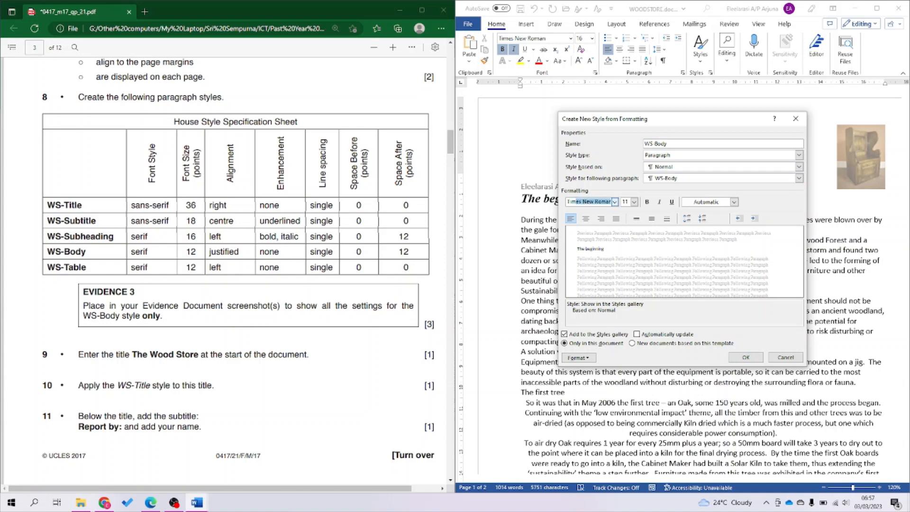
double_click(625, 202)
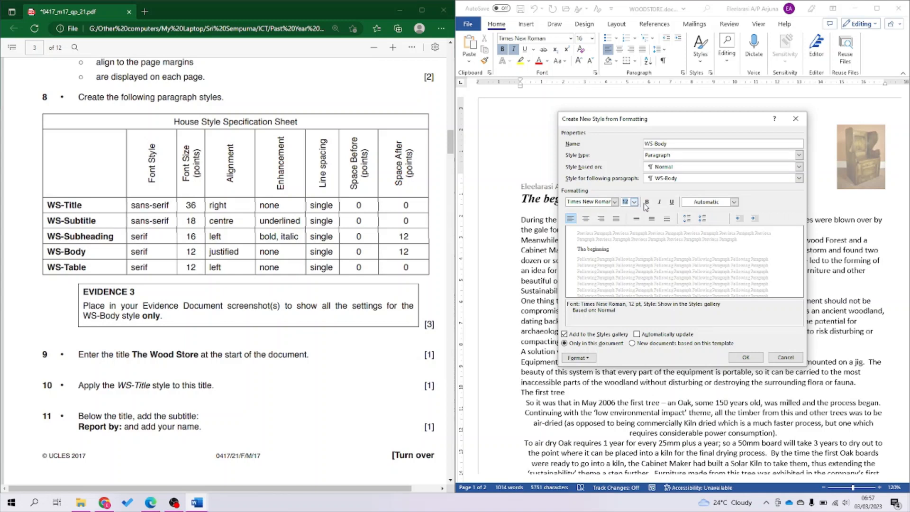
click(617, 219)
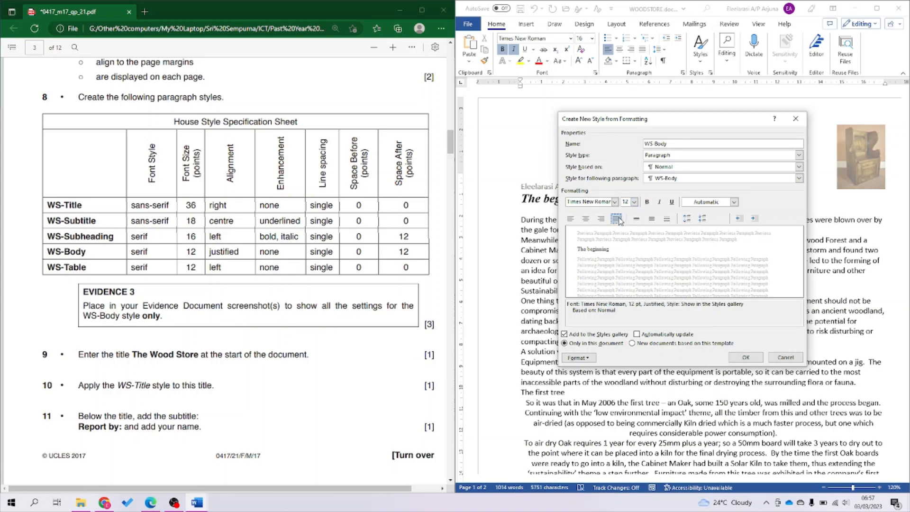
Set WS Body to 12 pt after with single line spacing, and save the style.
click(580, 358)
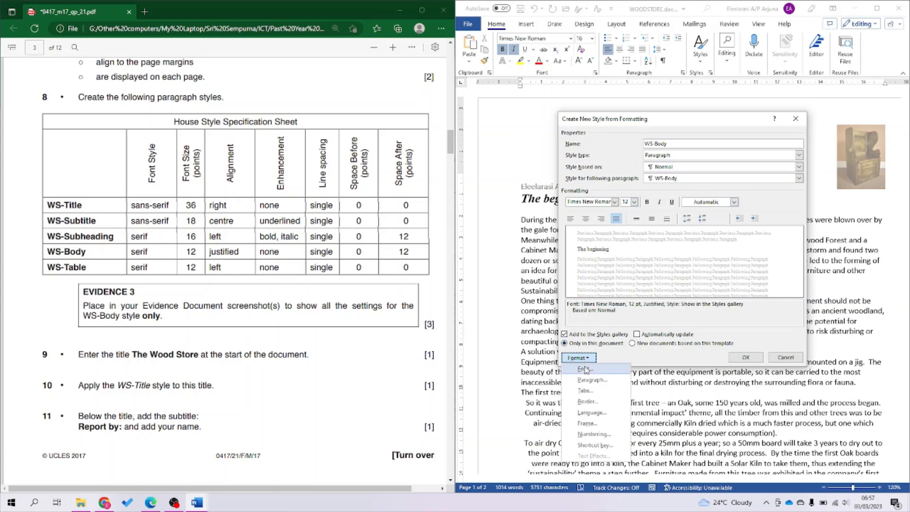
click(591, 381)
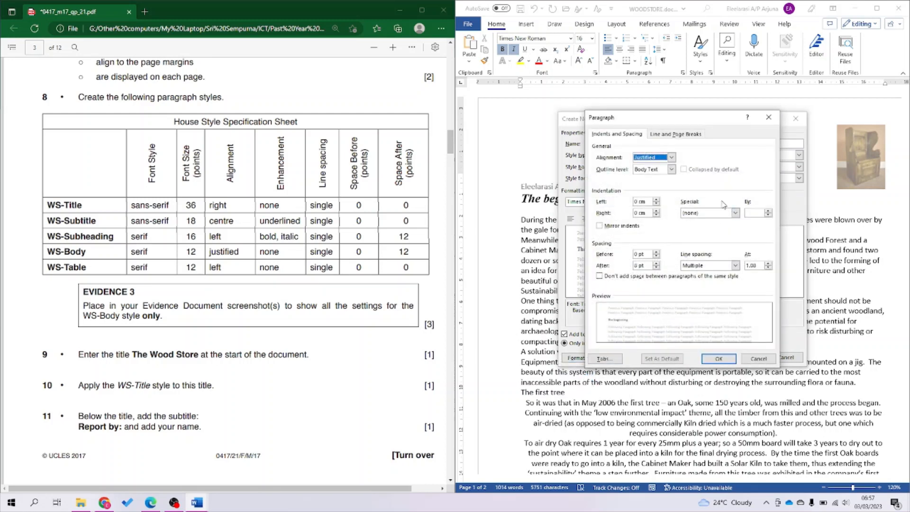
double_click(636, 266)
text(12)
click(706, 268)
click(707, 274)
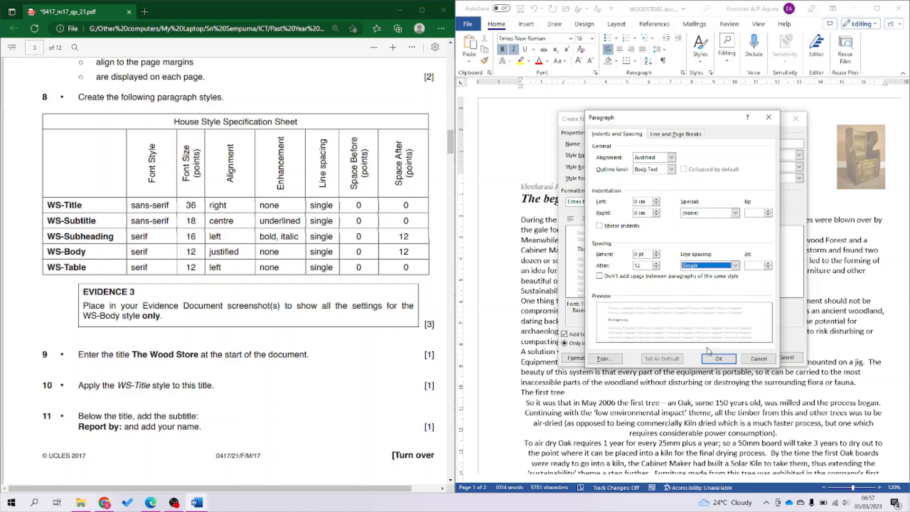
click(717, 360)
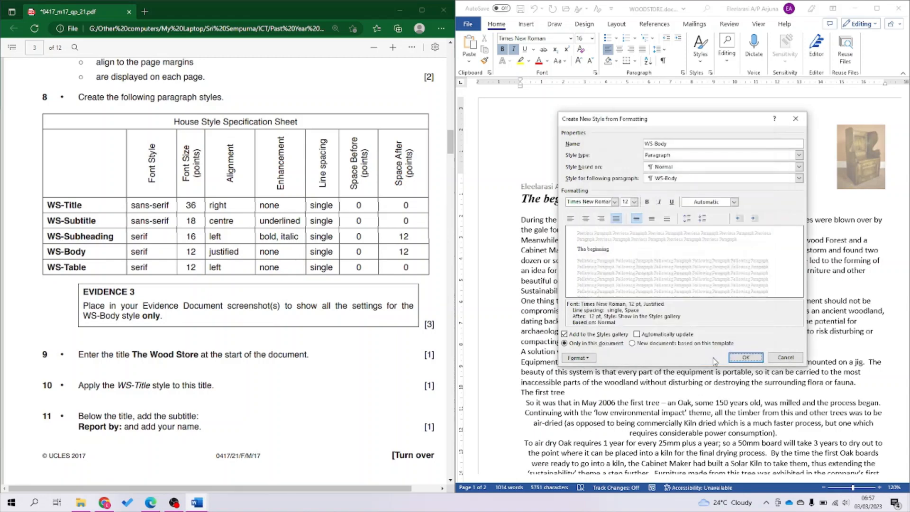
key(Return)
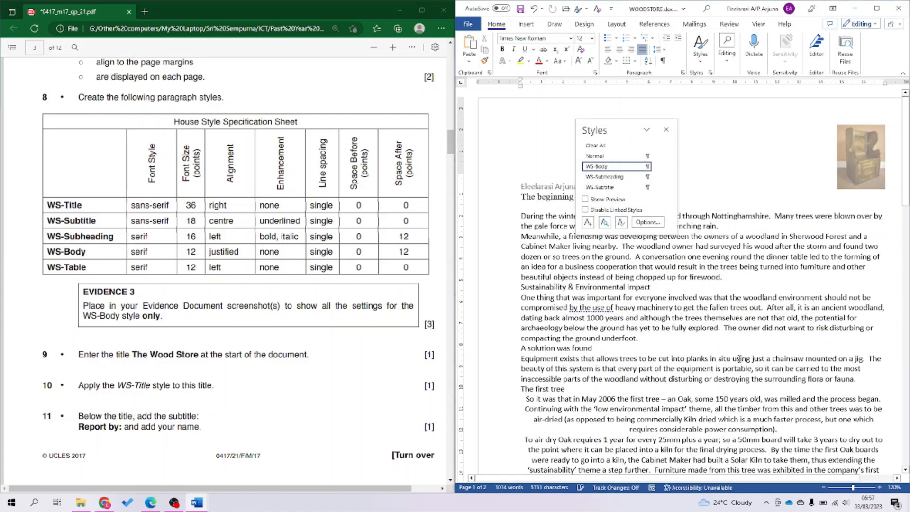
Start the WS Table style based on Normal with Times New Roman font.
click(588, 222)
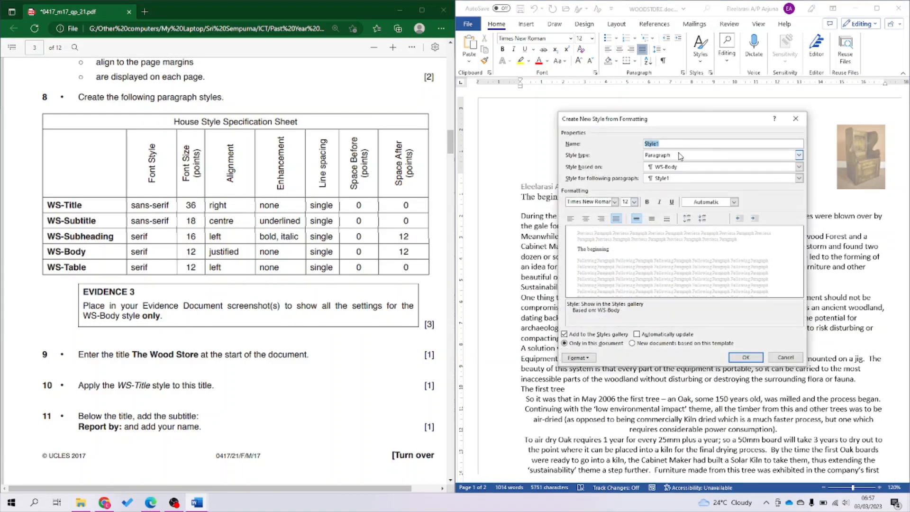
text(WS Tab)
click(693, 167)
click(690, 174)
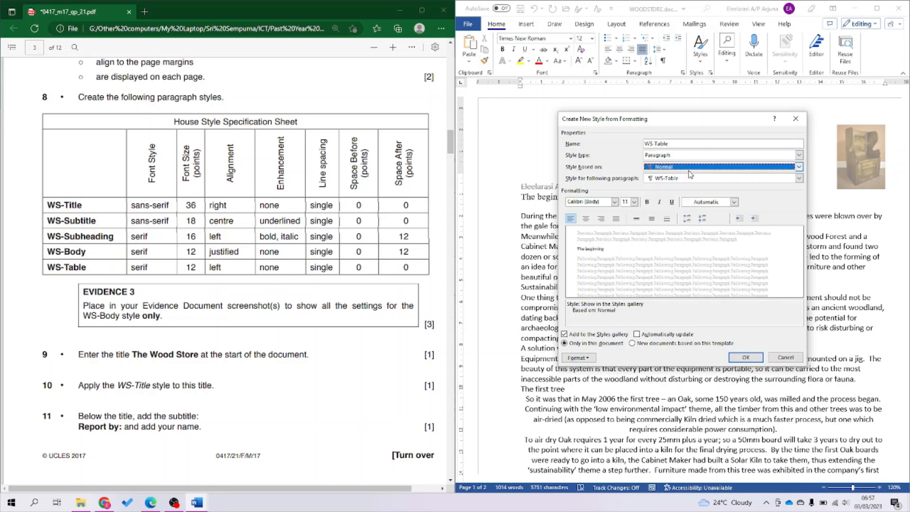
click(591, 202)
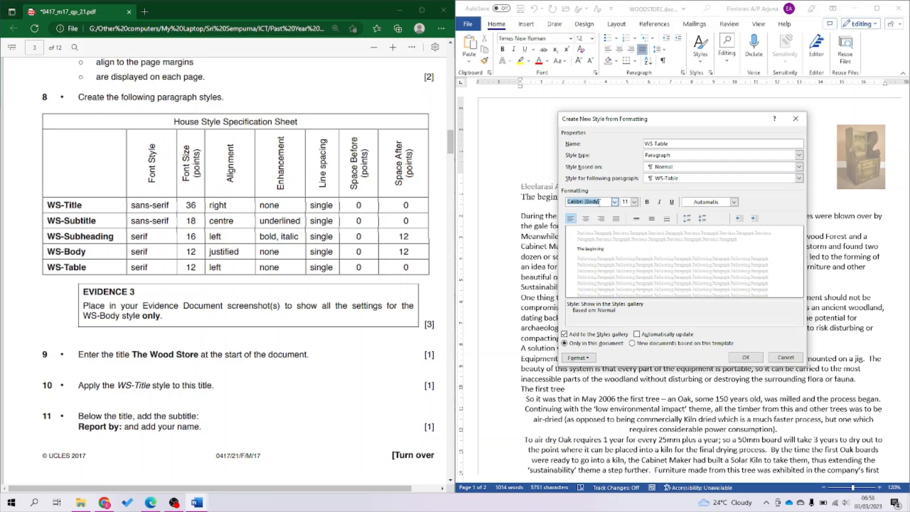
text(Times New Roman)
click(600, 201)
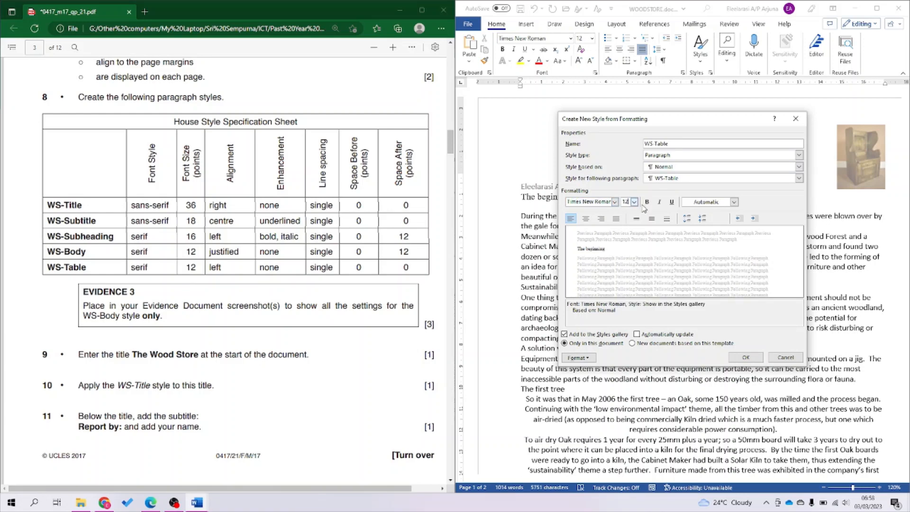
Give WS Table single line spacing and 0 pt after, then save the style.
click(589, 357)
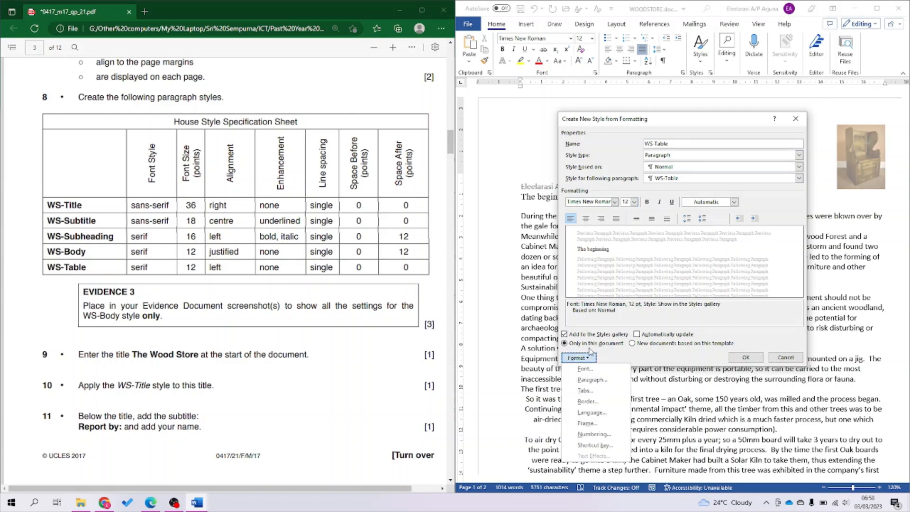
click(590, 381)
click(699, 267)
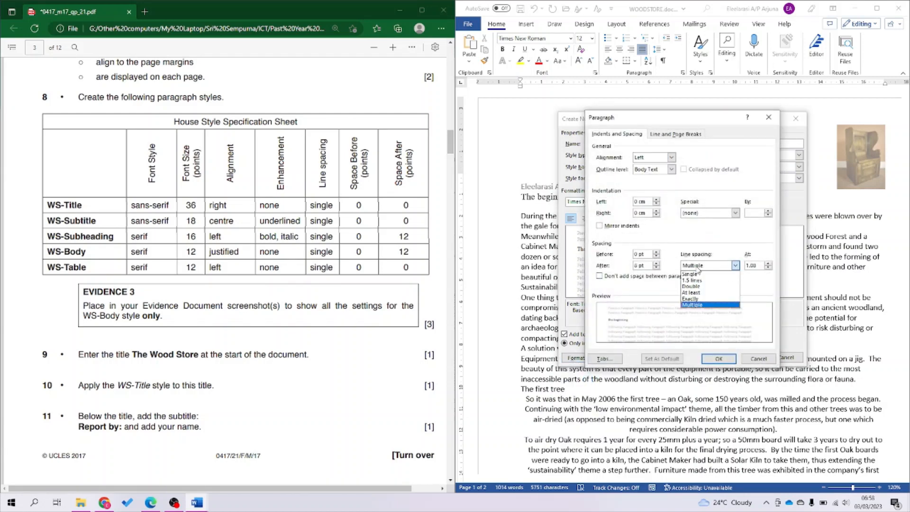
click(696, 274)
drag(648, 265, 629, 269)
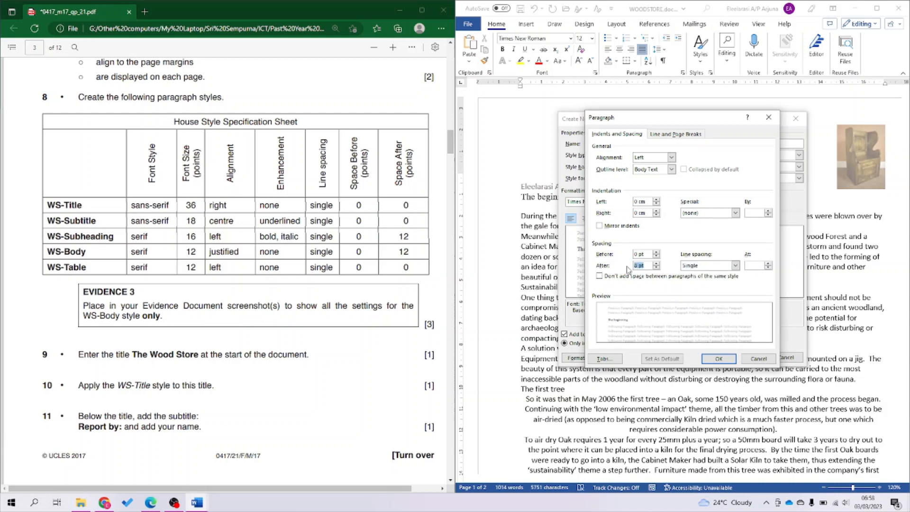
key(Return)
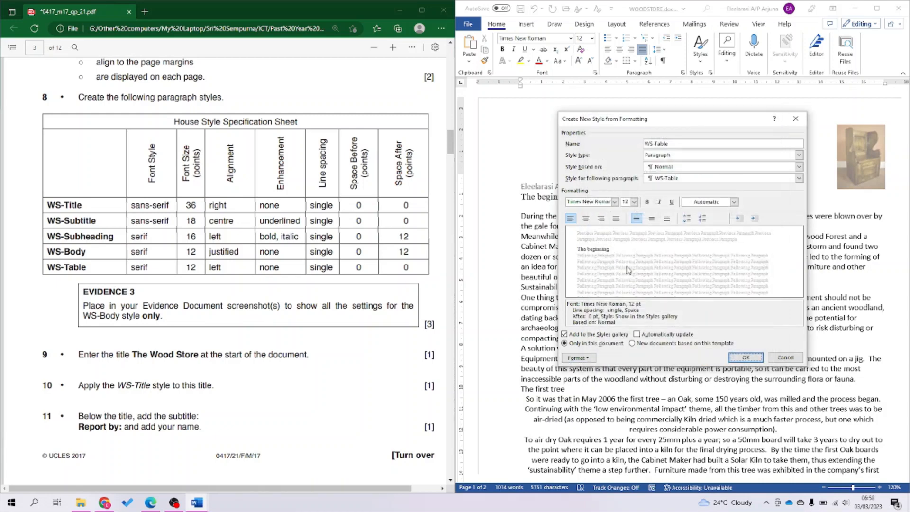
click(742, 357)
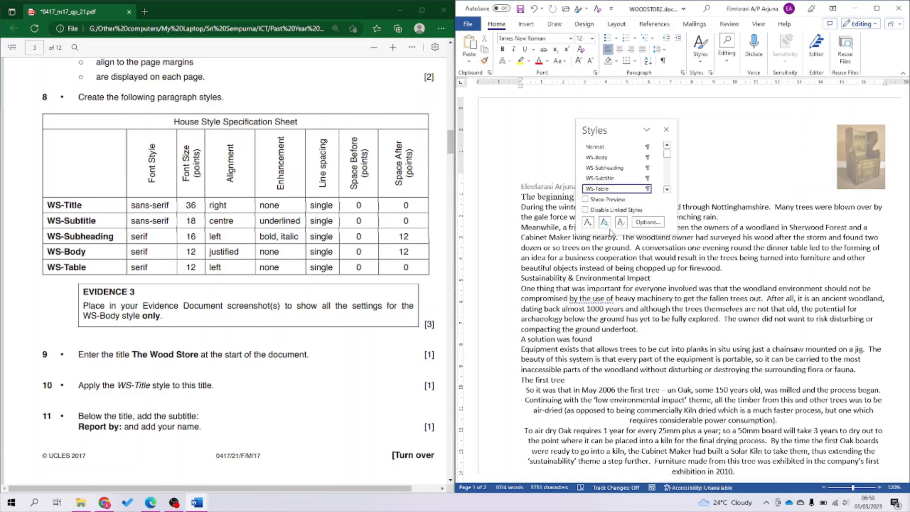
Close the styles panel and gallery without applying a style, and save the newsletter.
click(666, 131)
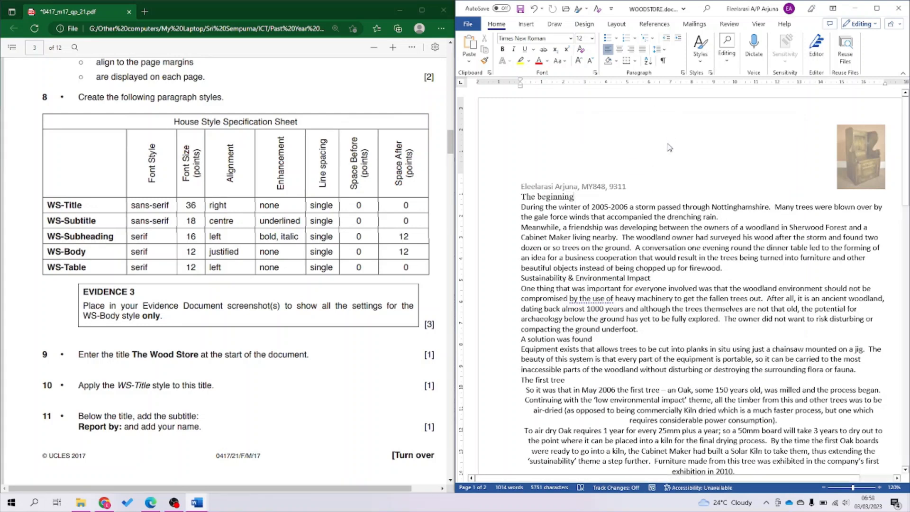
click(701, 46)
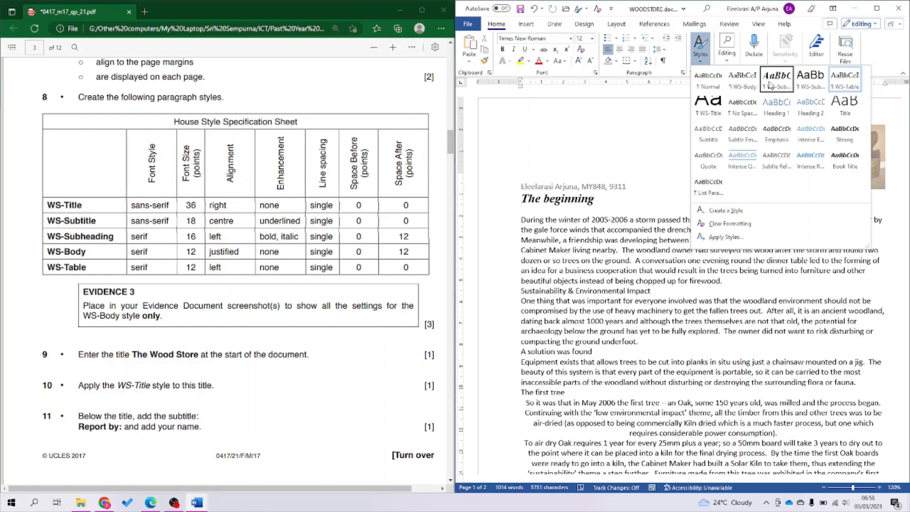
click(740, 113)
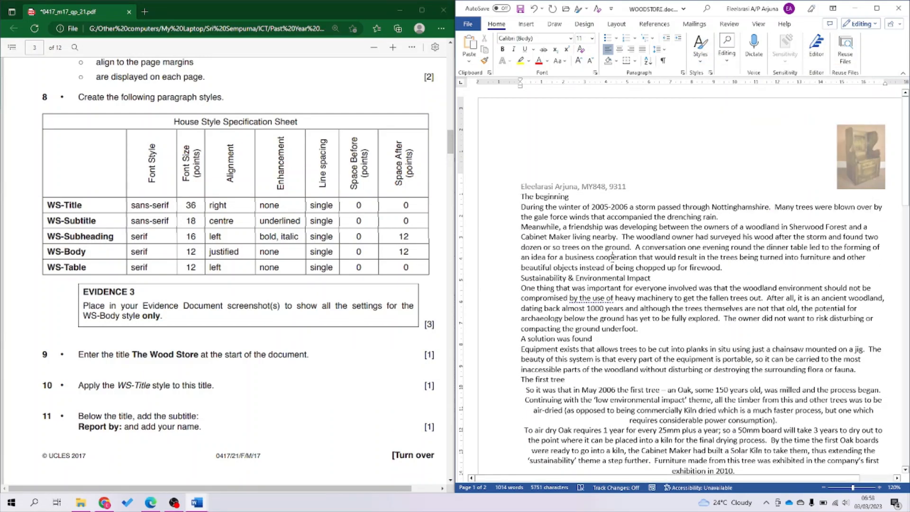
key(ctrl+s)
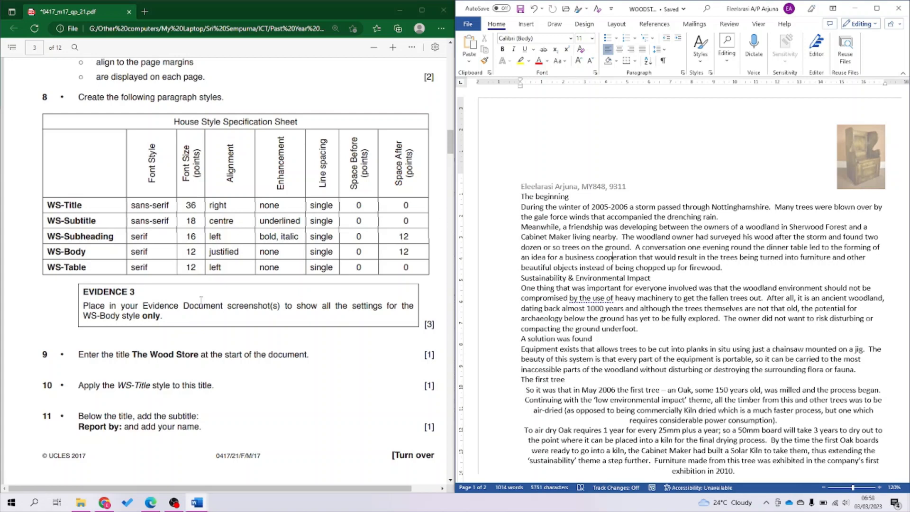
Highlight 'WS-Body style only' in yellow in the question paper and return to the newsletter.
drag(84, 317, 162, 316)
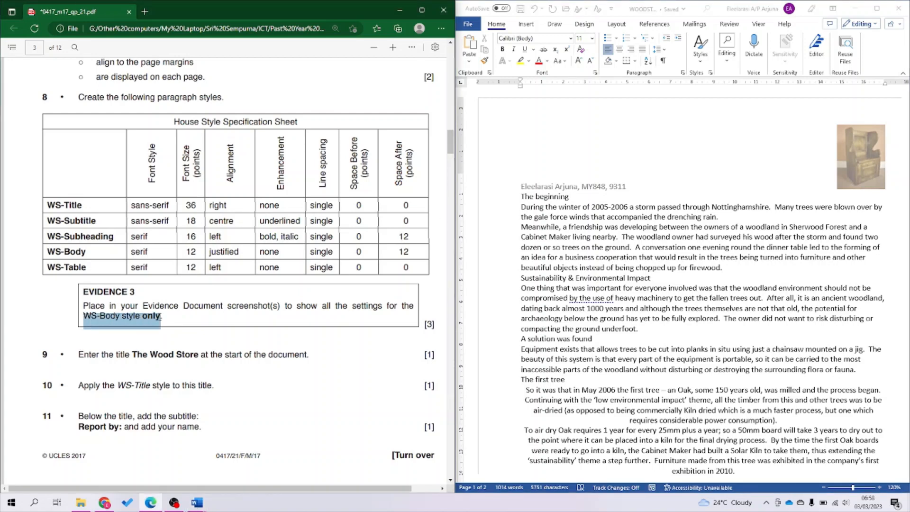
mouse_move(199, 268)
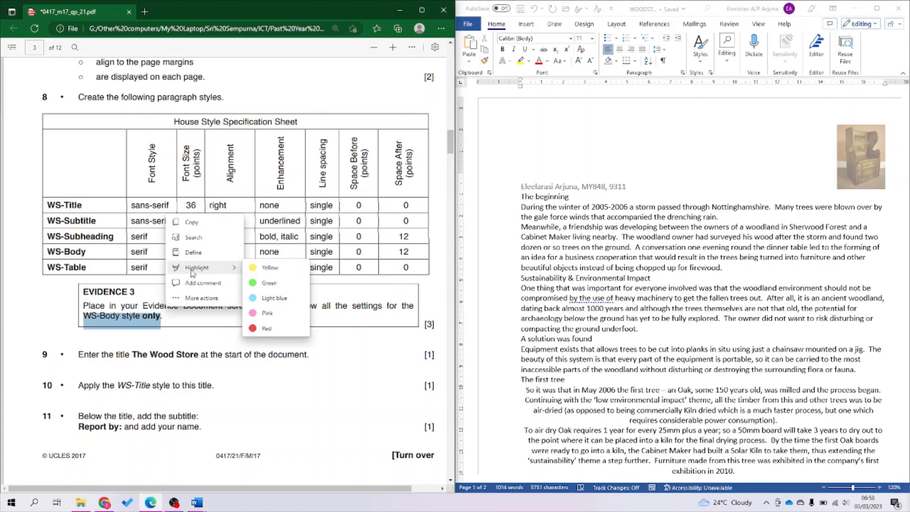
click(264, 268)
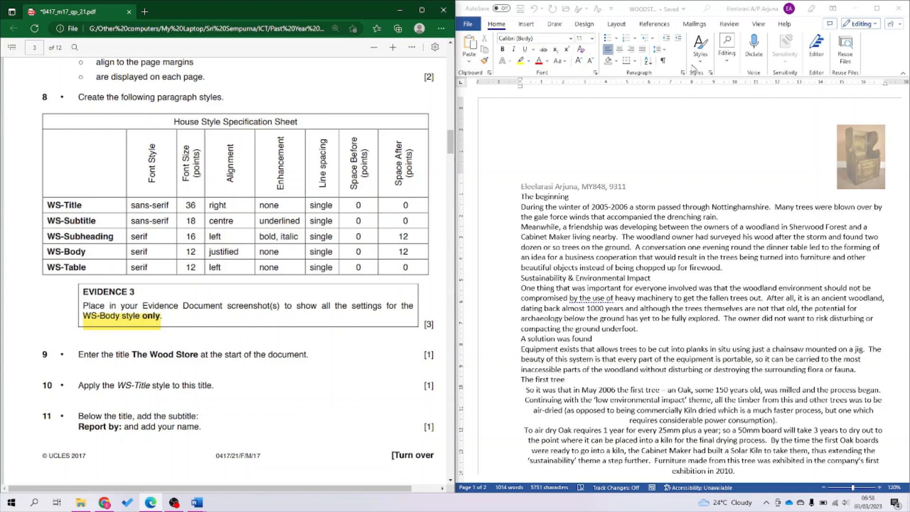
click(711, 73)
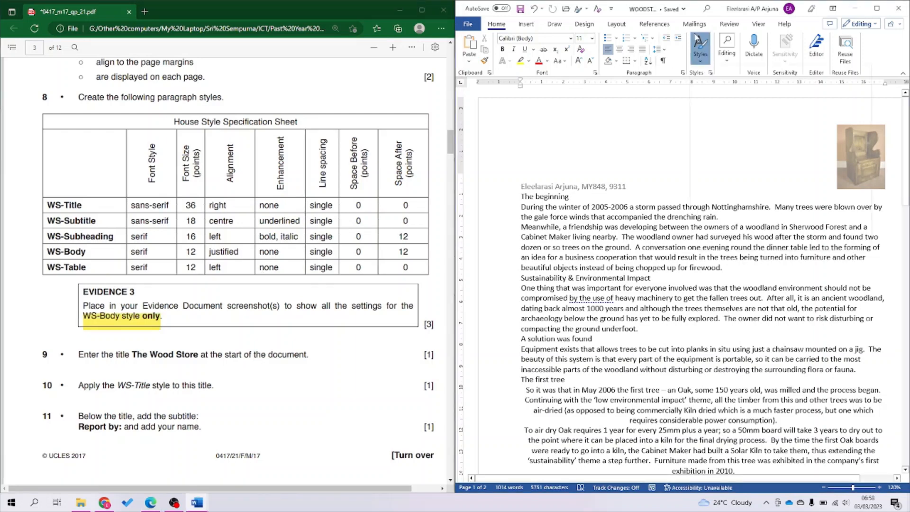
click(701, 47)
Open WS-Body's Modify Style settings and compare alignment and 12 pt after with the spec table.
right_click(743, 84)
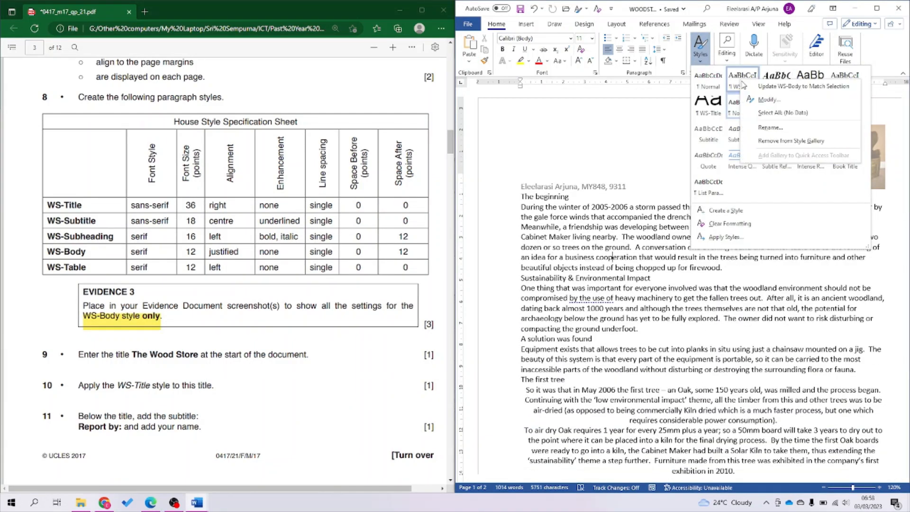
click(759, 101)
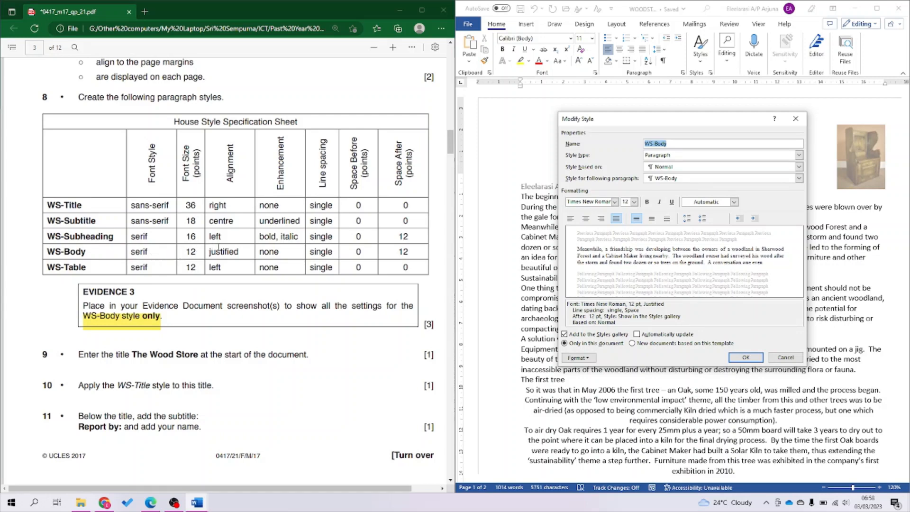
drag(228, 252, 333, 253)
click(271, 251)
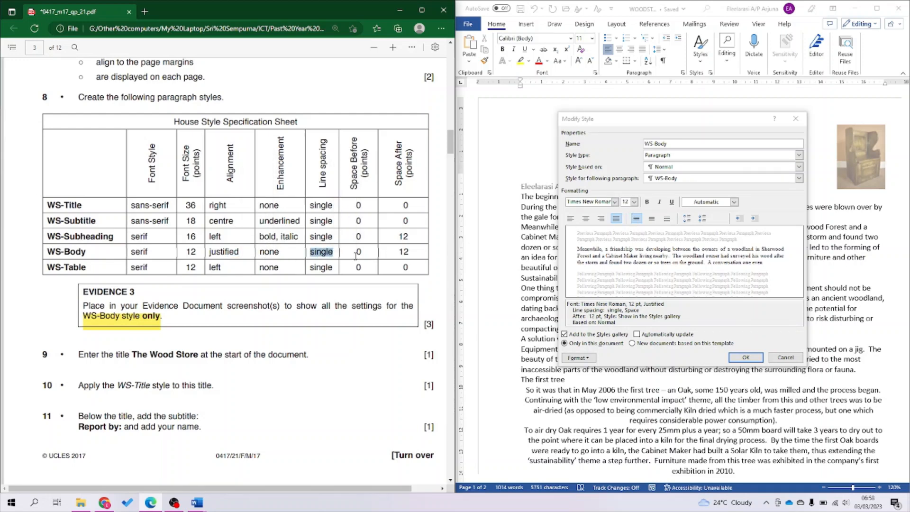
drag(356, 255, 365, 252)
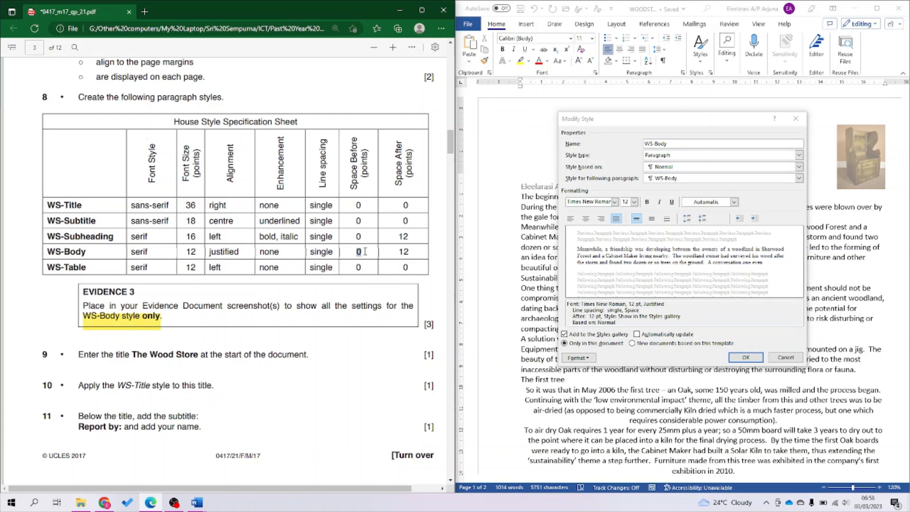
double_click(404, 256)
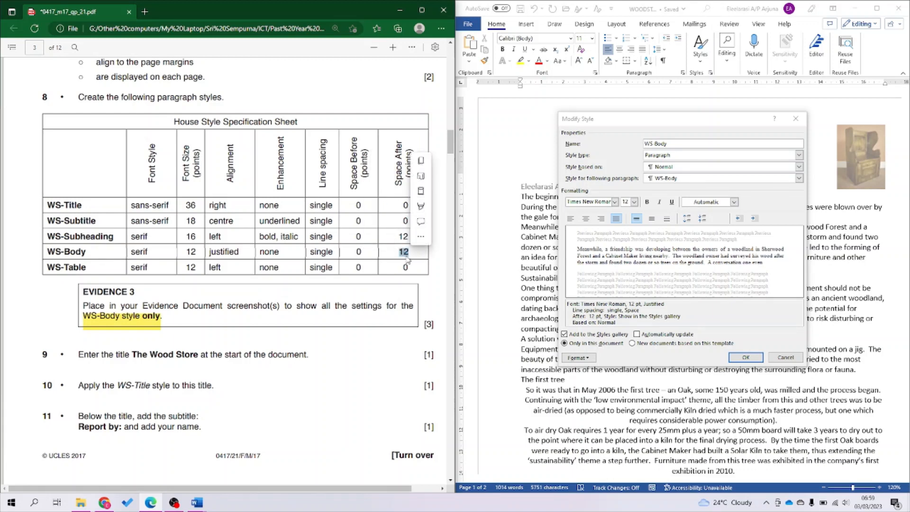
click(582, 322)
drag(573, 316, 593, 317)
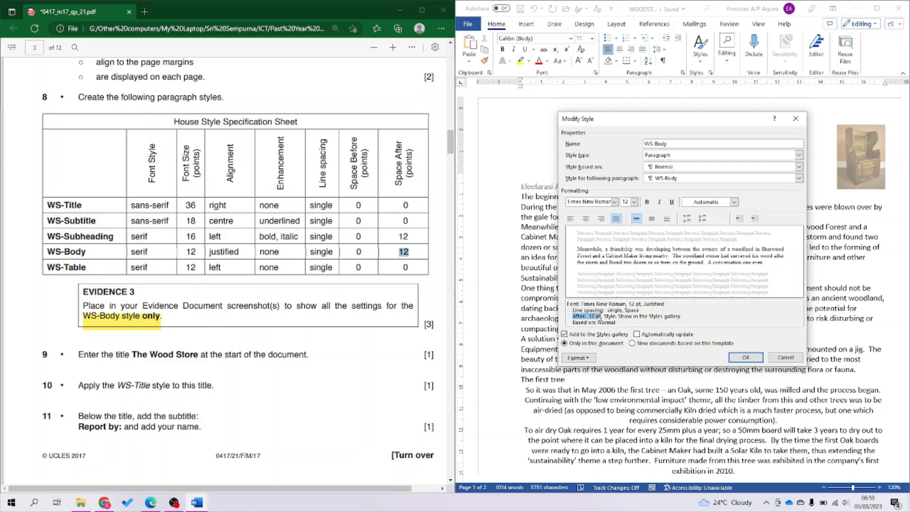
click(710, 319)
Snip a screenshot of the WS-Body style settings, then close the dialog.
key(super+shift+s)
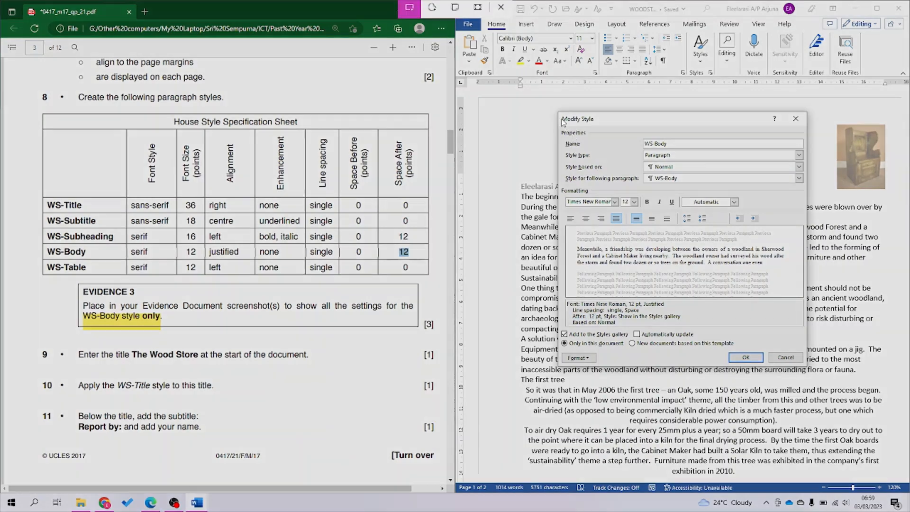
mouse_move(558, 112)
mouse_down()
mouse_move(653, 200)
mouse_move(775, 371)
mouse_move(810, 370)
mouse_up()
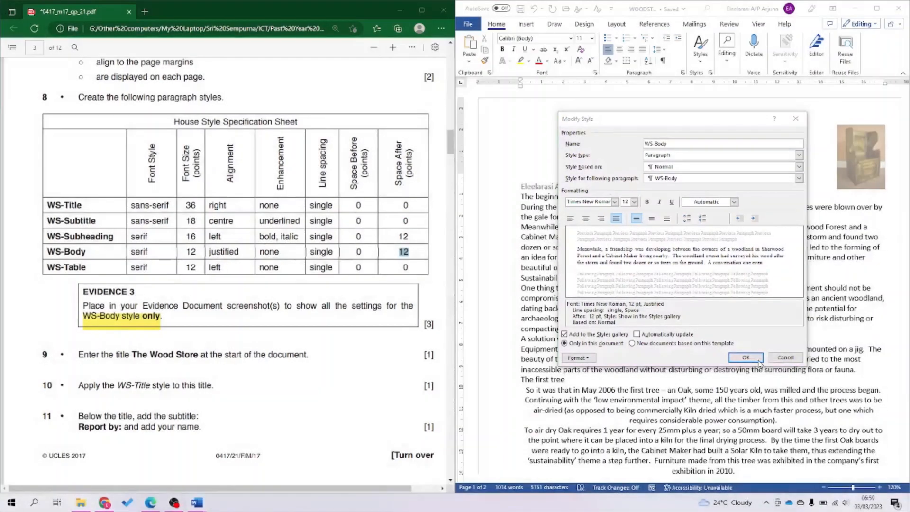
click(746, 358)
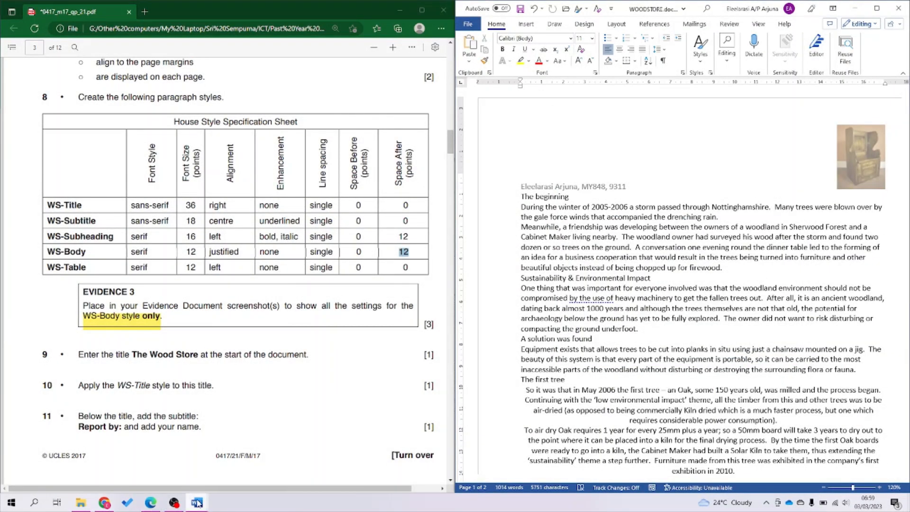
Paste the WS-Body screenshot under Evidence 3 in EVIDENCE9311.docx, then return to WOODSTORE.docx.
mouse_move(197, 503)
click(185, 469)
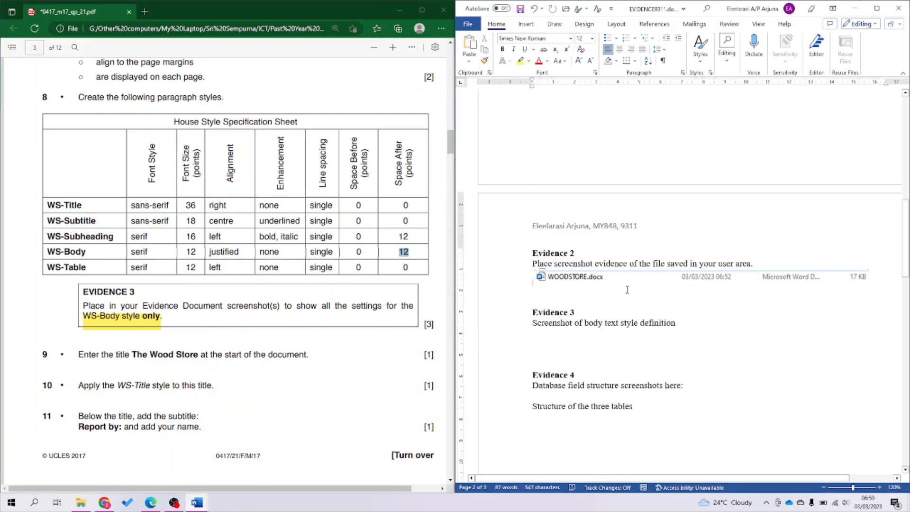
click(702, 332)
key(ctrl+v)
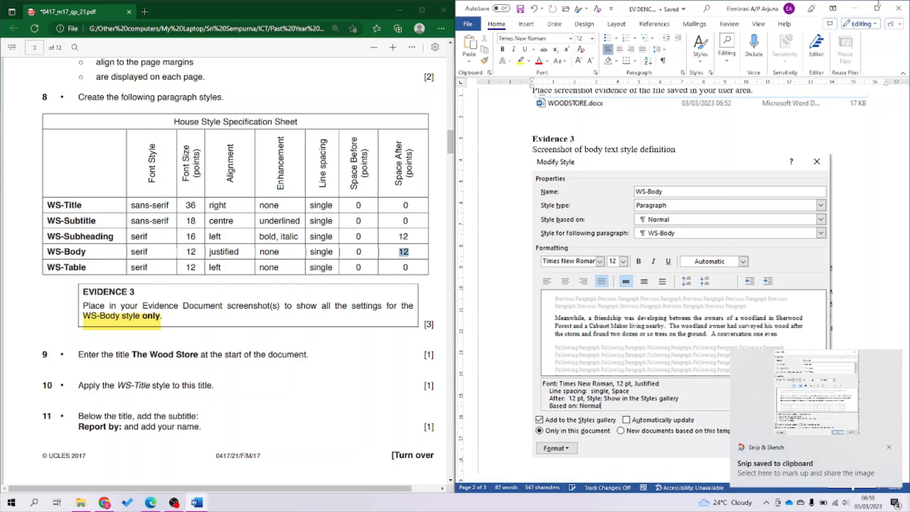
click(854, 8)
scroll(417, 280, down, 5)
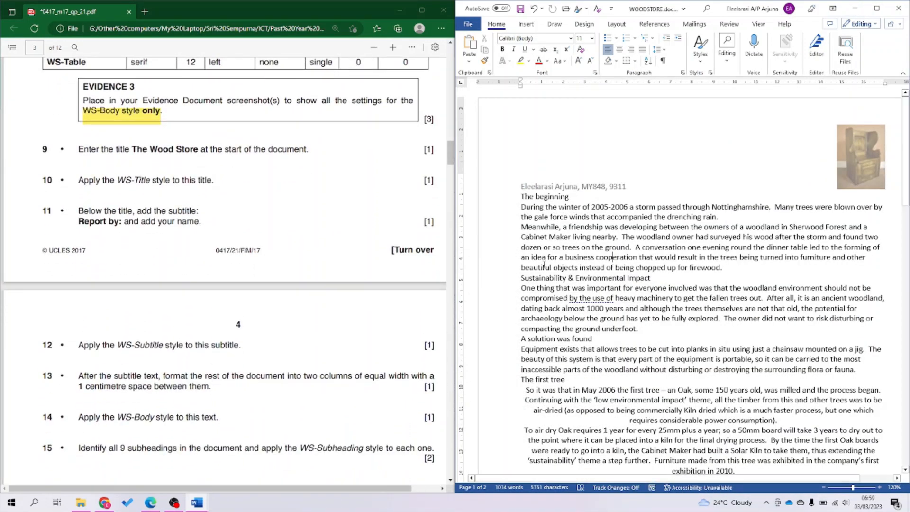
Add the title 'The Wood Store' above The beginning in WS-Title style.
click(523, 198)
key(Return)
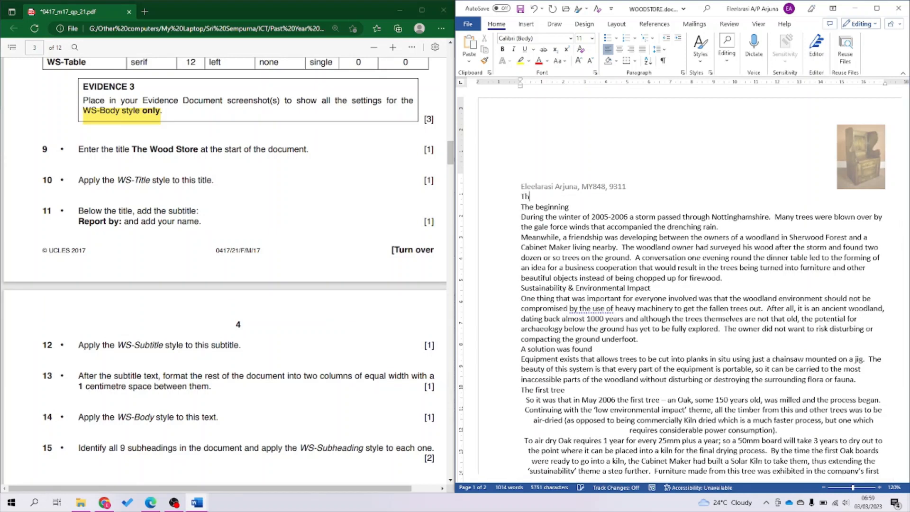
text(The Wood Store)
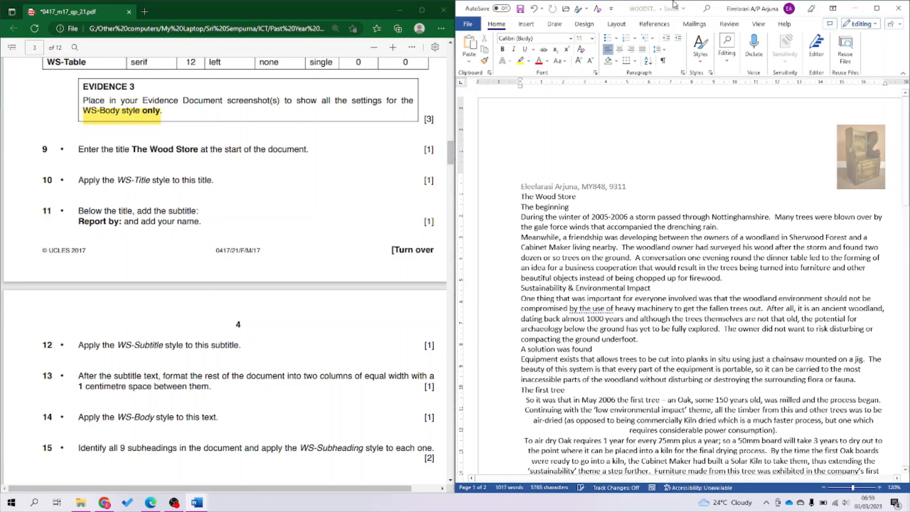
click(701, 52)
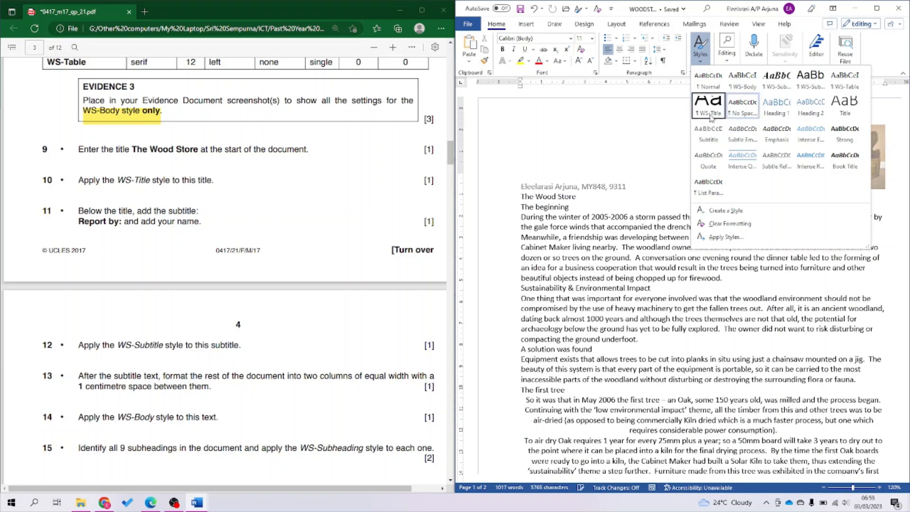
click(709, 107)
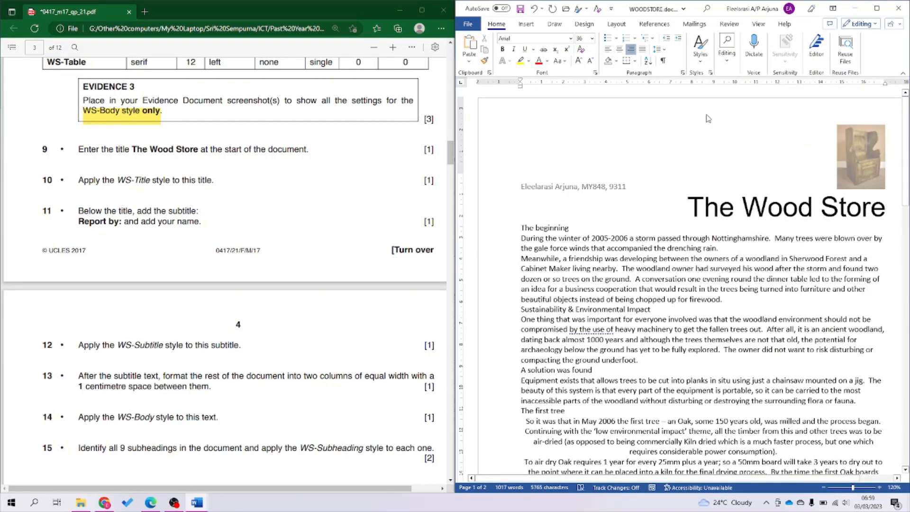
Add a 'Report by:' line with the author's name beneath the title.
key(Return)
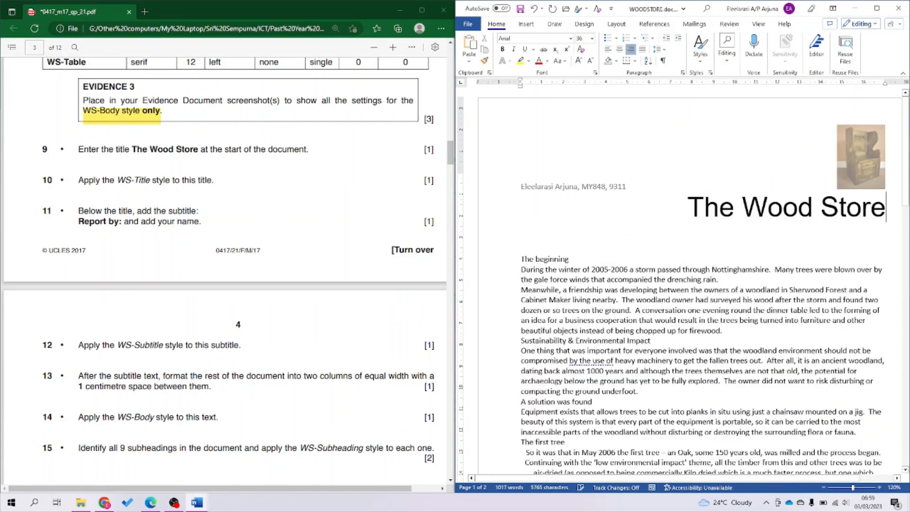
text(Rep)
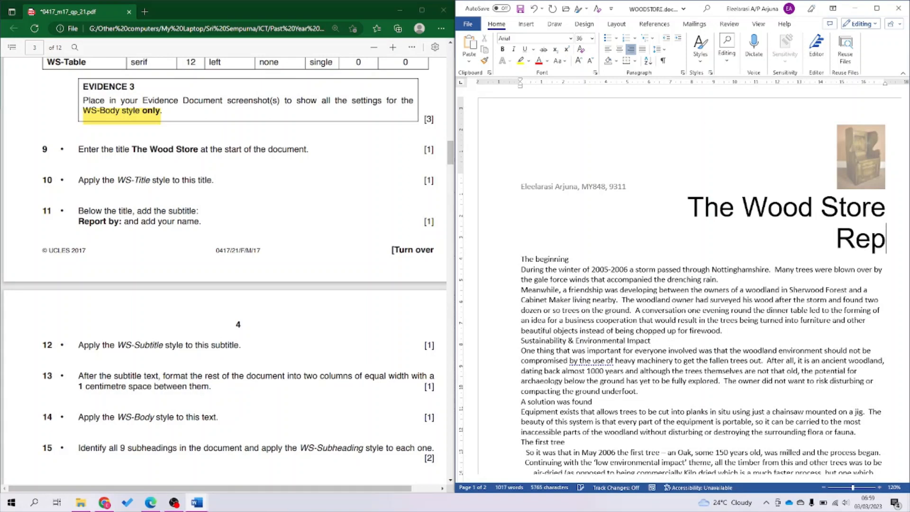
text(ort by:)
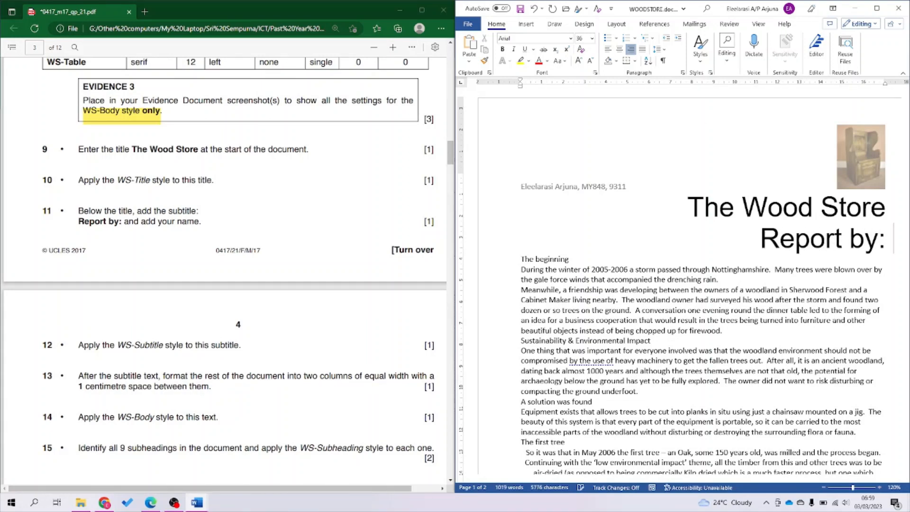
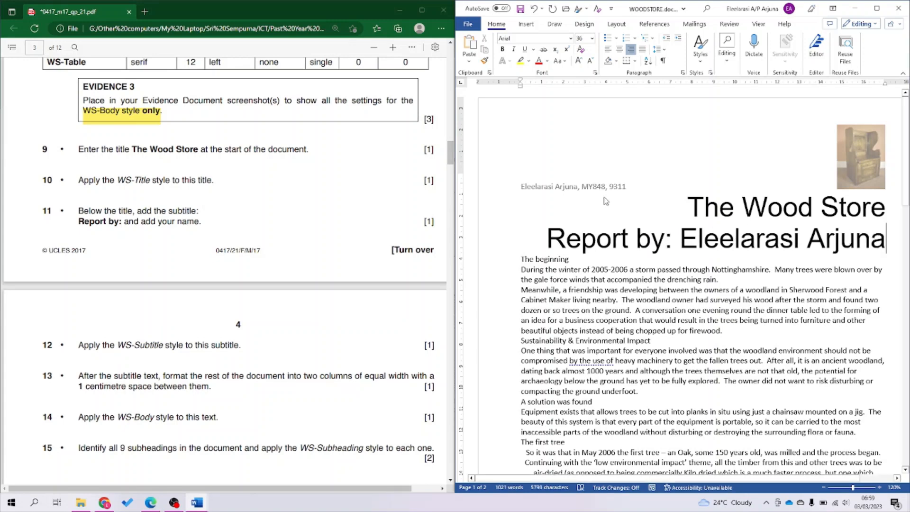
scroll(82, 338, down, 4)
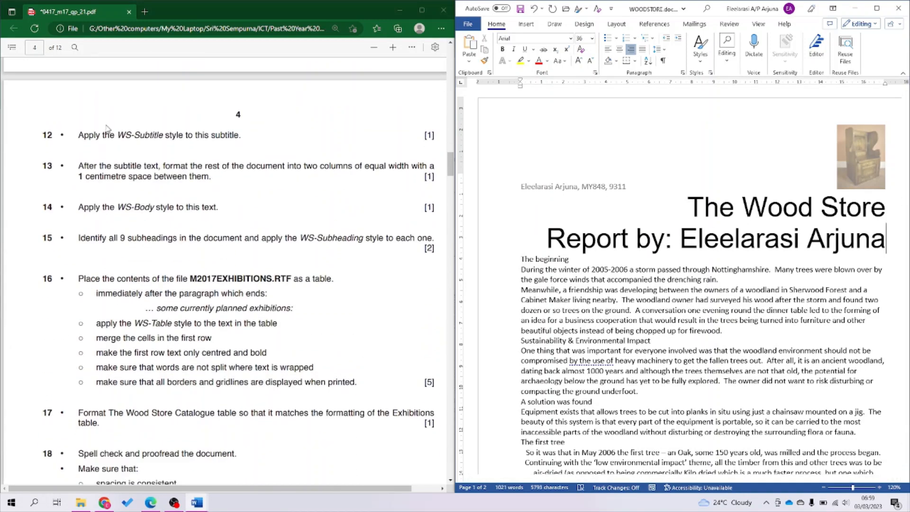
Check question 12's WS-Subtitle instruction and apply WS-Subtitle to the 'Report by:' line.
drag(111, 135, 199, 140)
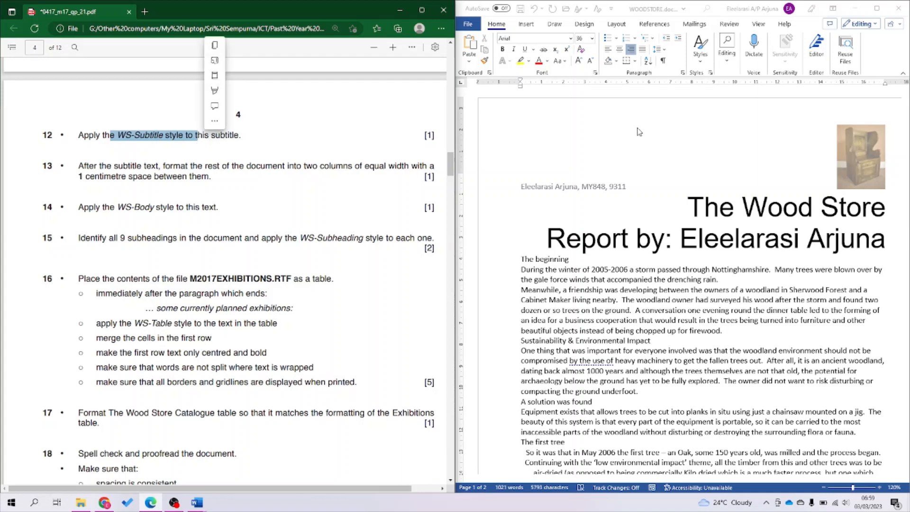
click(803, 250)
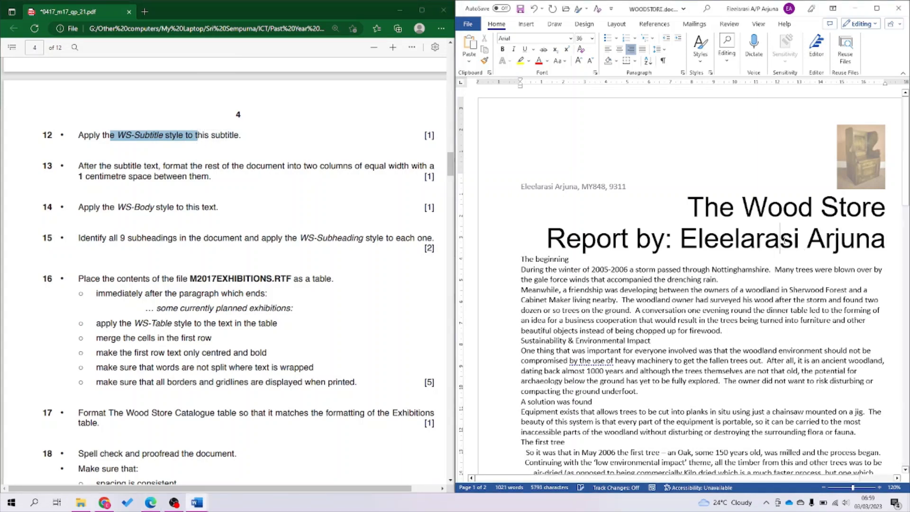
click(700, 47)
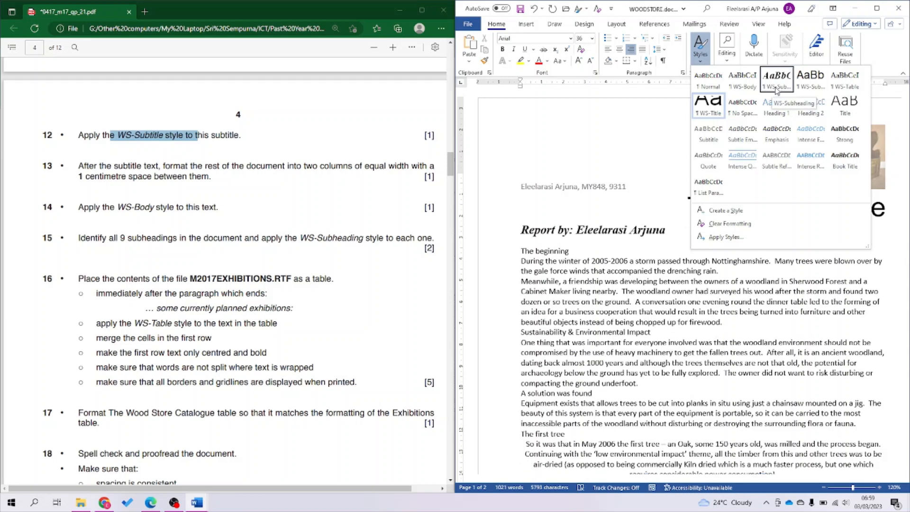
click(807, 88)
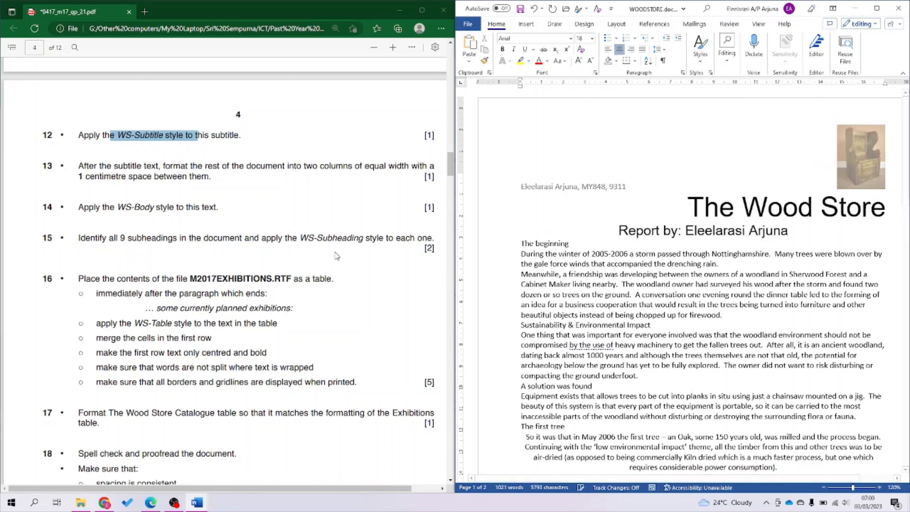
scroll(335, 256, up, 7)
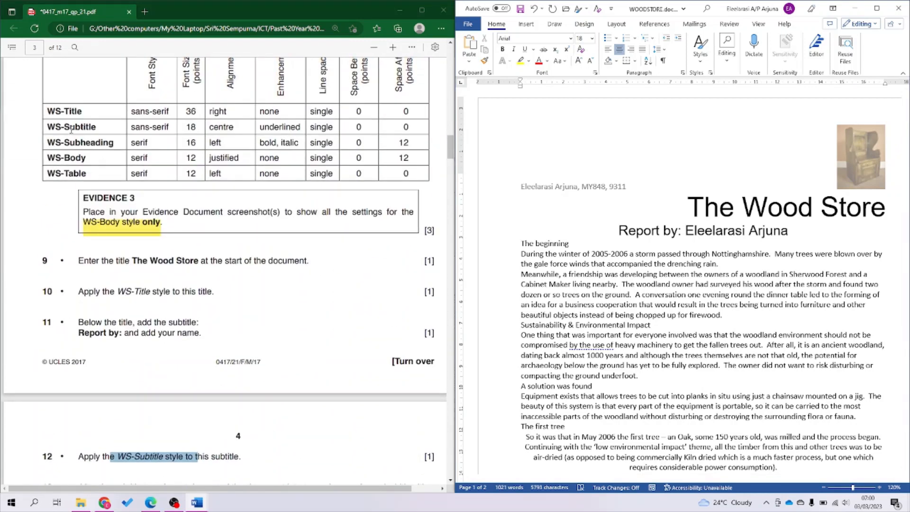
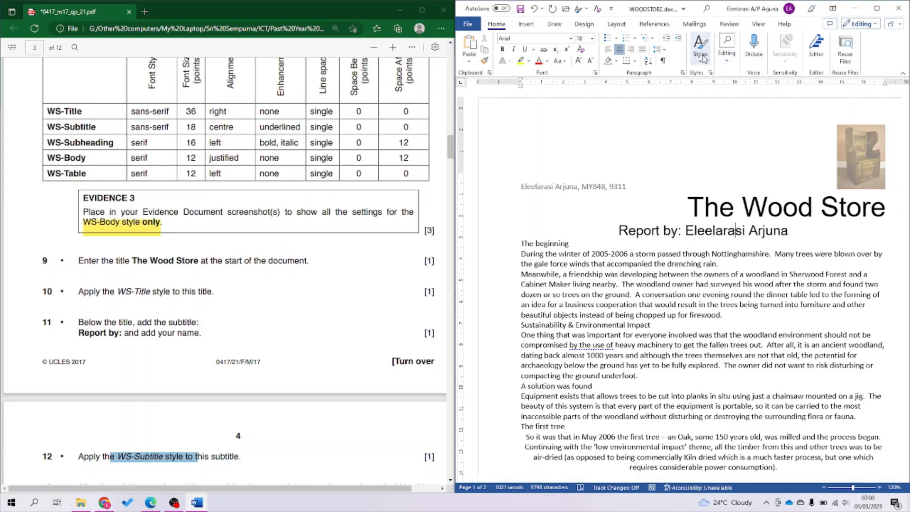
Modify the WS-Subtitle style to add underlining so the 'Report by:' line is underlined.
click(700, 47)
right_click(812, 84)
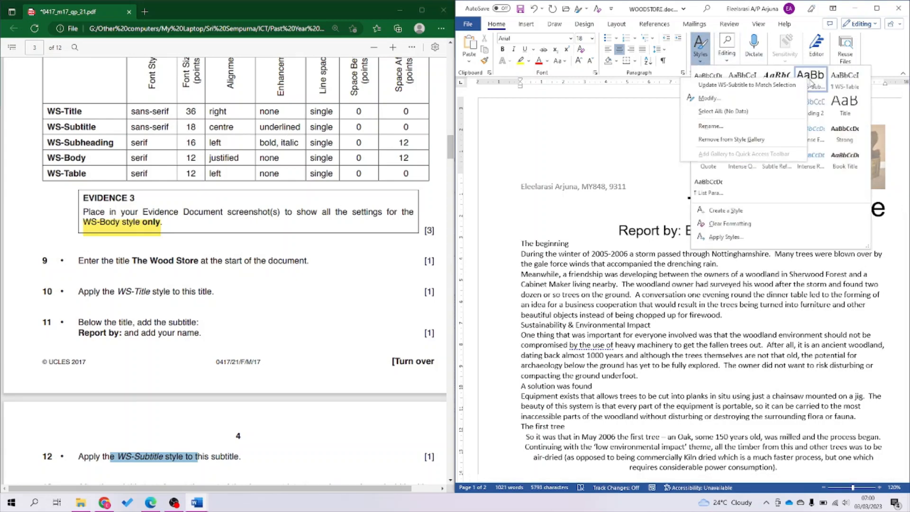
click(789, 101)
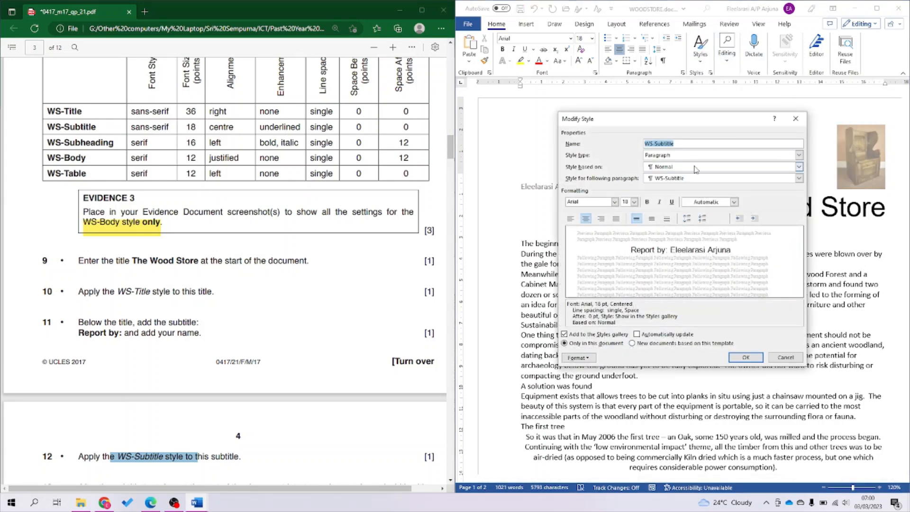
click(671, 203)
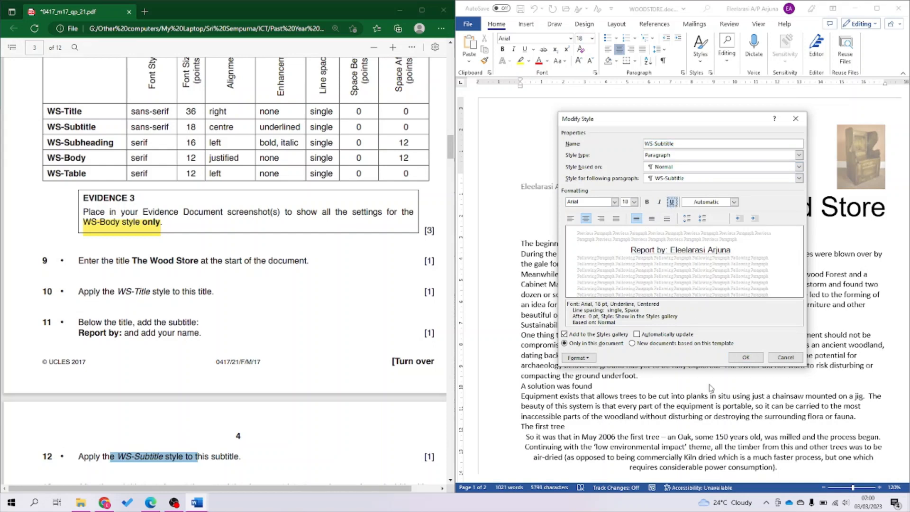
click(745, 358)
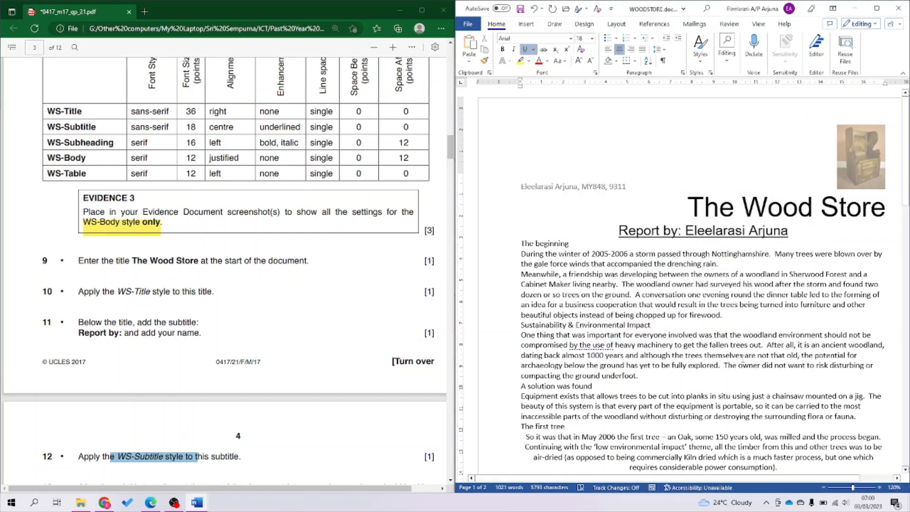
scroll(236, 377, down, 8)
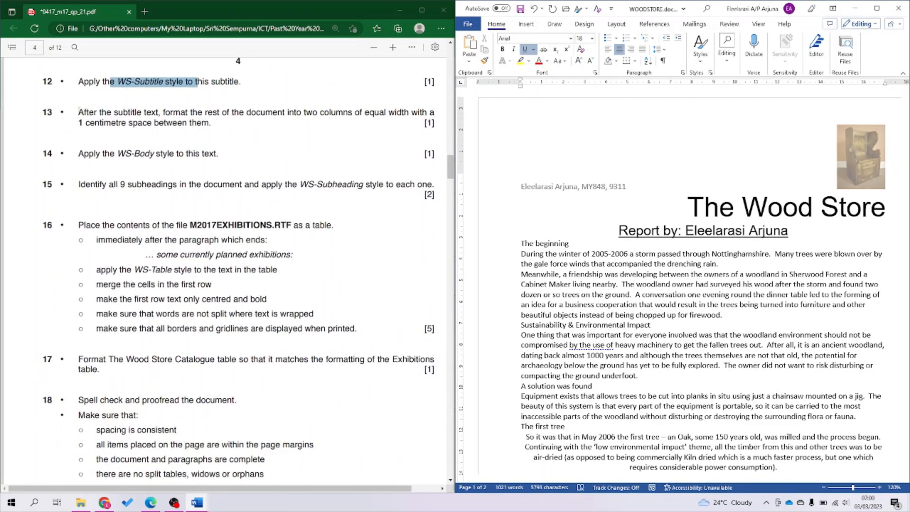
Mark question 13 in the task sheet and select from 'The beginning' to the document end.
drag(79, 112, 158, 113)
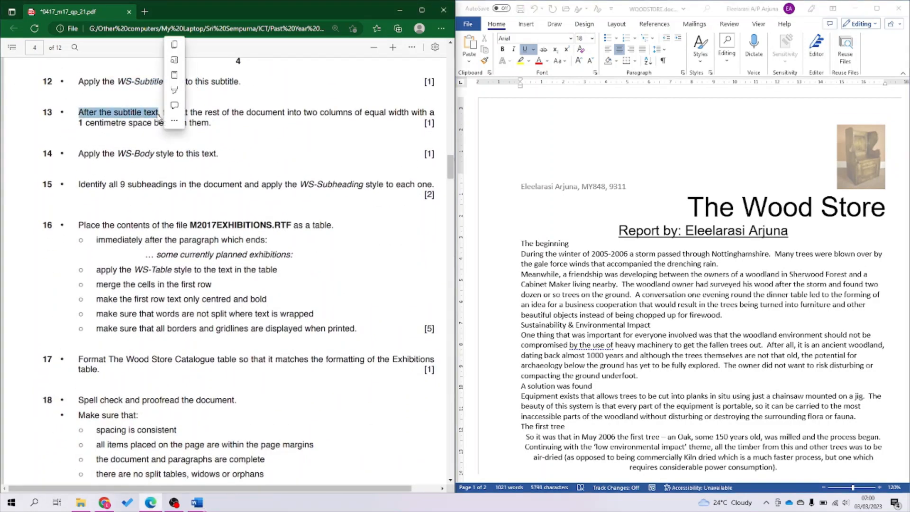
click(289, 117)
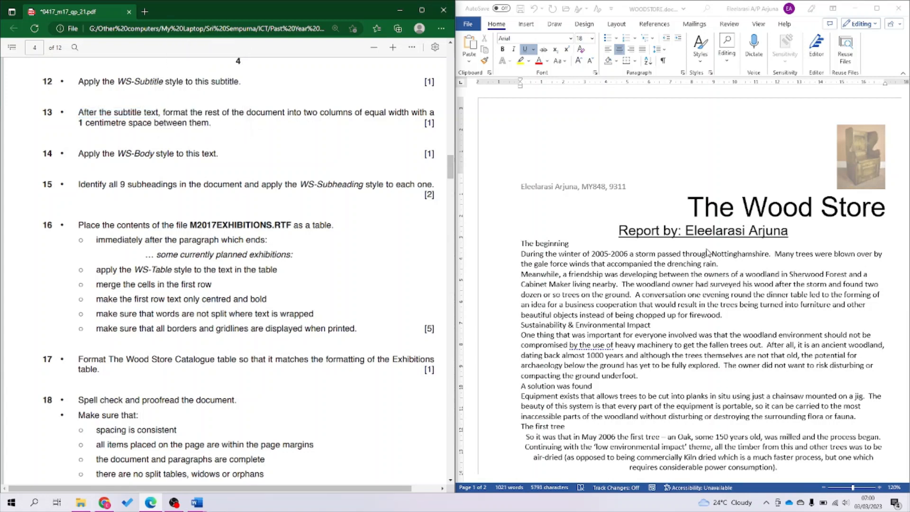
click(735, 230)
click(519, 244)
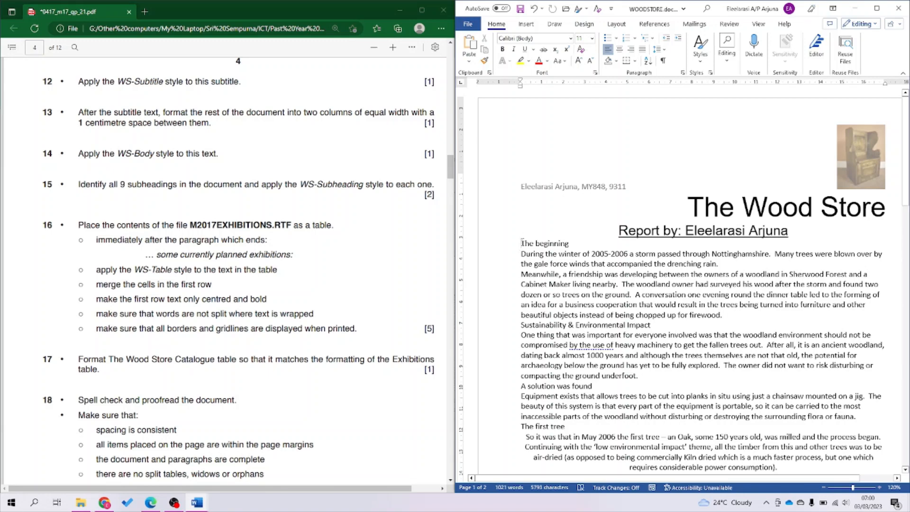
key(ctrl+shift+Down)
key(ctrl+shift+Down)
key(ctrl+shift+Down)
key(ctrl+shift+Down)
key(ctrl+shift+Down)
key(ctrl+shift+Down)
key(ctrl+shift+Down)
key(ctrl+shift+Down)
key(ctrl+shift+Down)
key(ctrl+shift+Down)
key(ctrl+shift+Down)
key(ctrl+shift+Down)
key(ctrl+shift+Down)
key(ctrl+shift+Down)
key(ctrl+shift+Down)
key(ctrl+shift+Down)
key(ctrl+shift+Down)
key(ctrl+shift+Down)
key(ctrl+shift+Down)
key(ctrl+shift+Down)
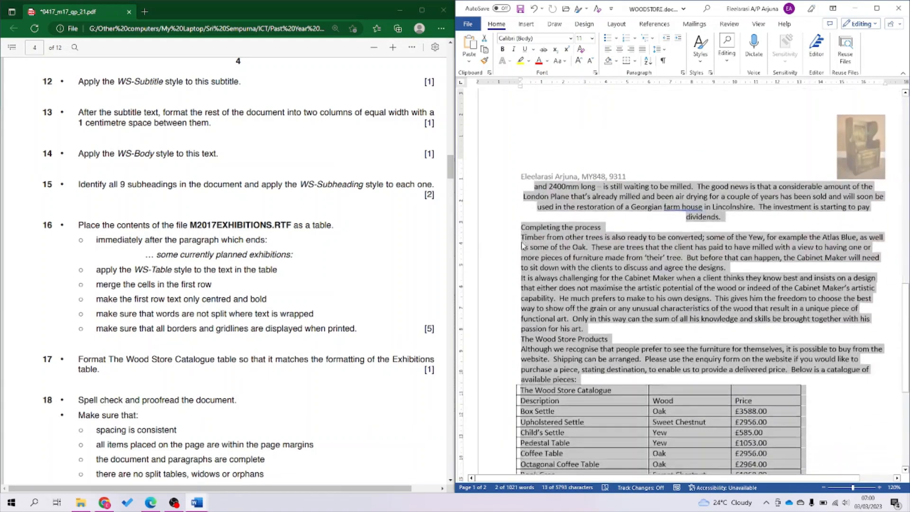
key(ctrl+shift+Down)
key(ctrl+shift+Down)
key(ctrl+shift+Down)
key(ctrl+shift+Down)
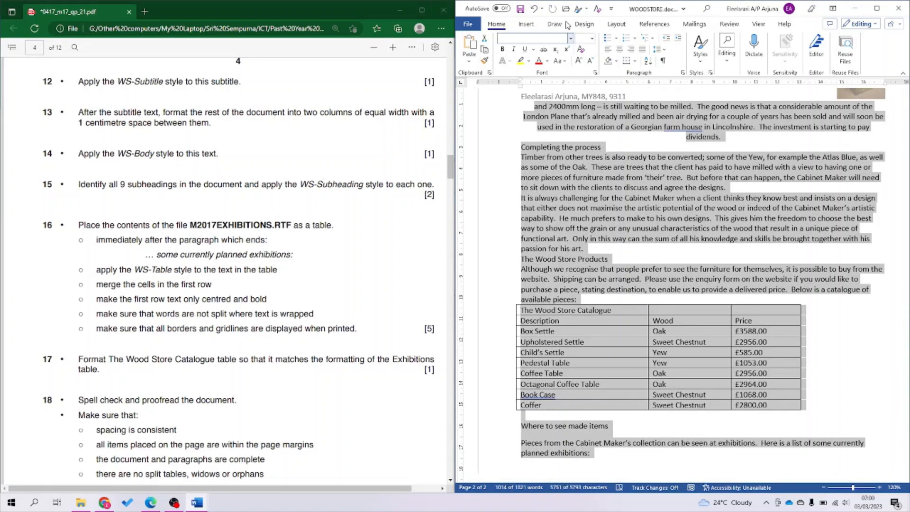
Lay out the selected text in two columns with 1 cm spacing.
click(618, 25)
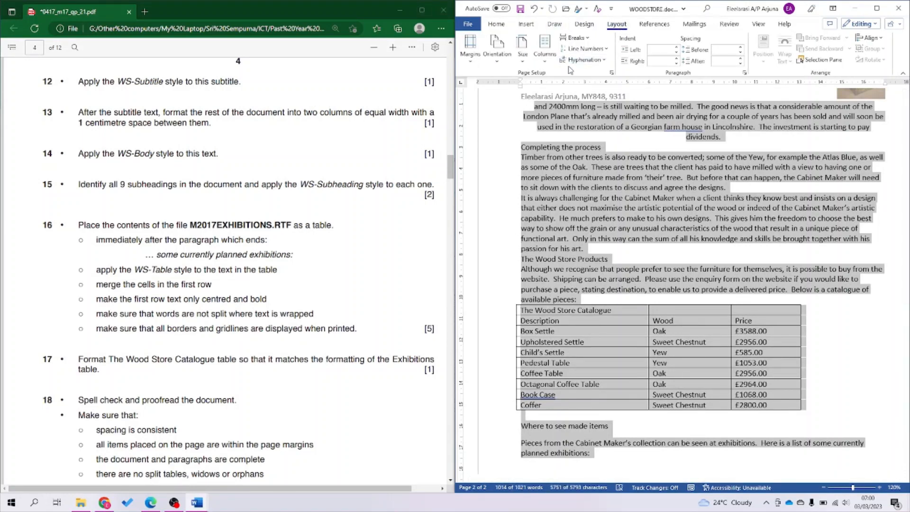
click(545, 48)
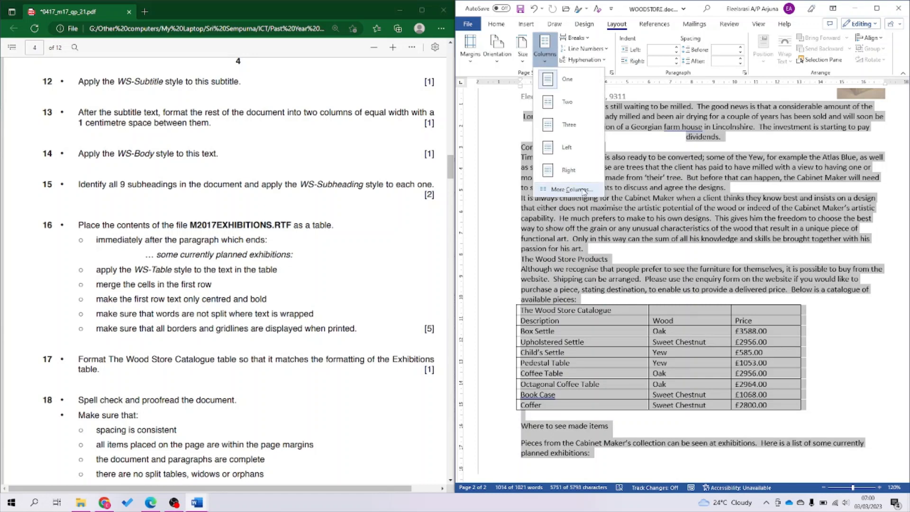
click(585, 193)
click(646, 195)
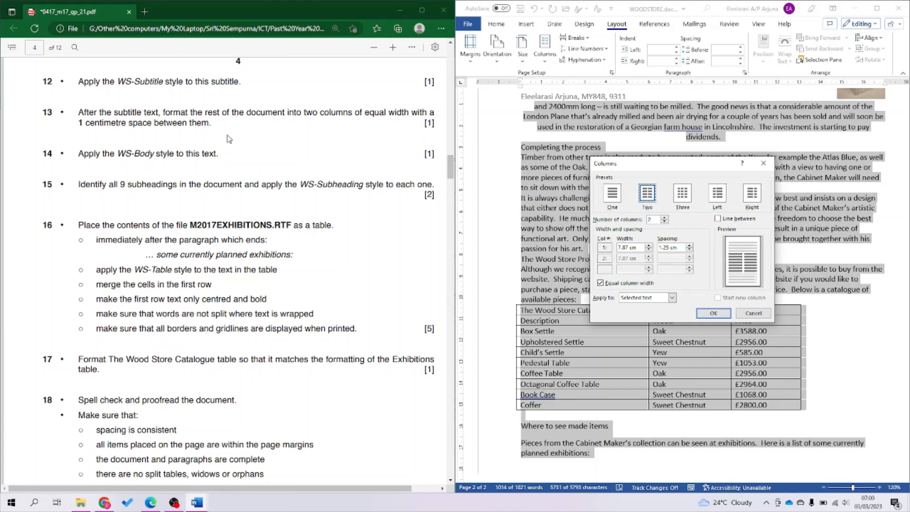
drag(678, 248, 637, 250)
text(1)
click(725, 314)
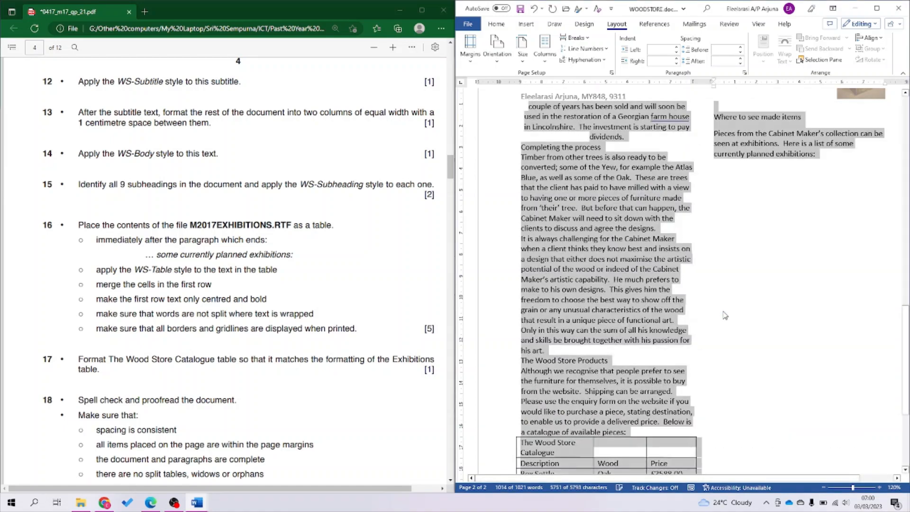
Mark question 14 in the task sheet and return to the still-selected body text.
scroll(726, 315, down, 6)
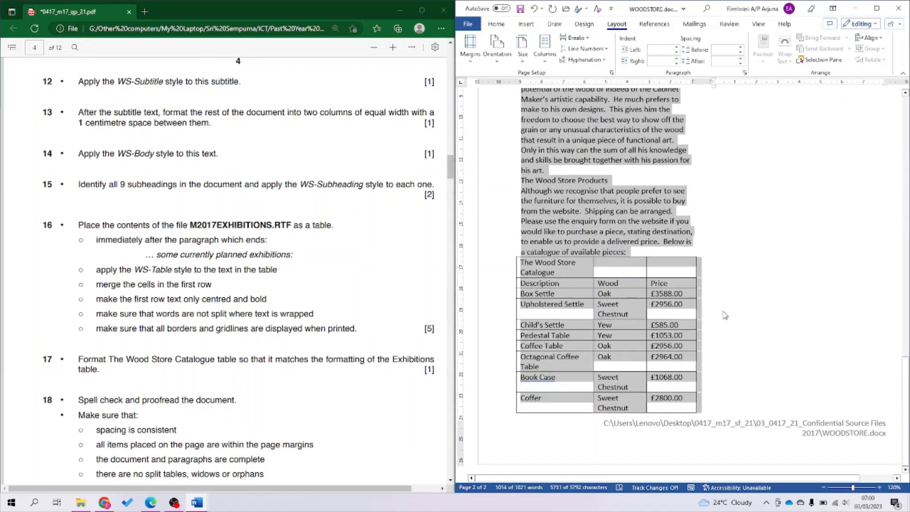
scroll(724, 313, up, 9)
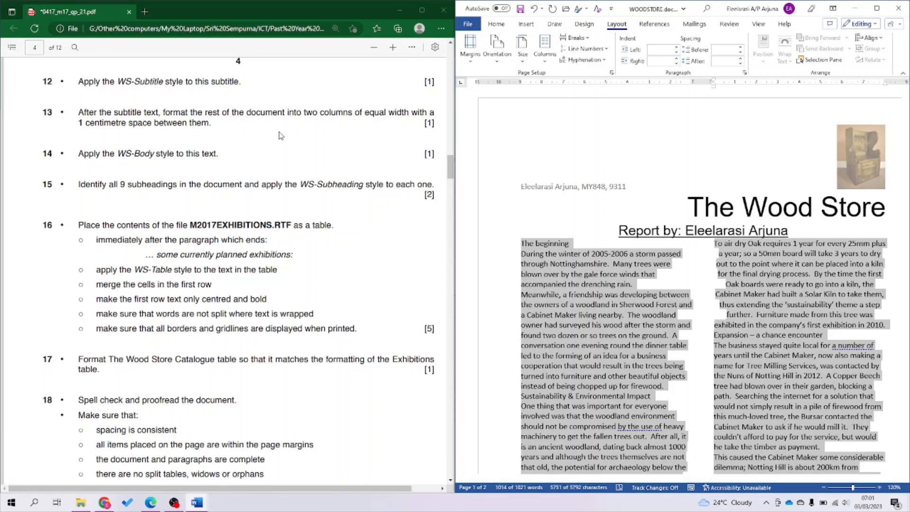
drag(80, 154, 266, 153)
click(658, 295)
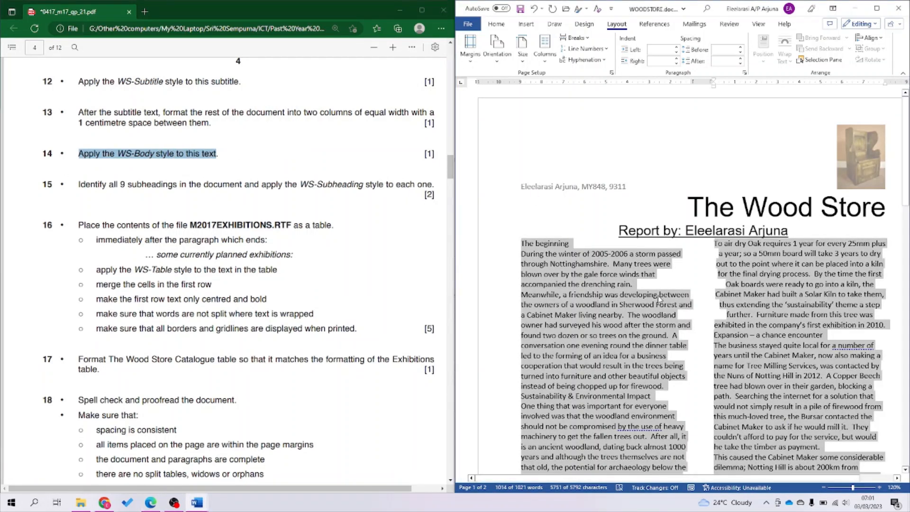
Apply WS-Body to the selected two-column text and check the justified result.
click(498, 29)
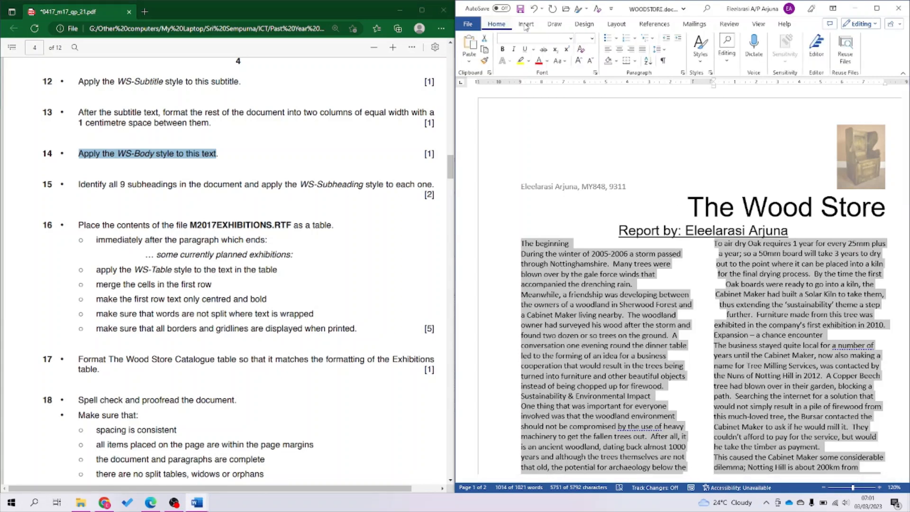
click(704, 62)
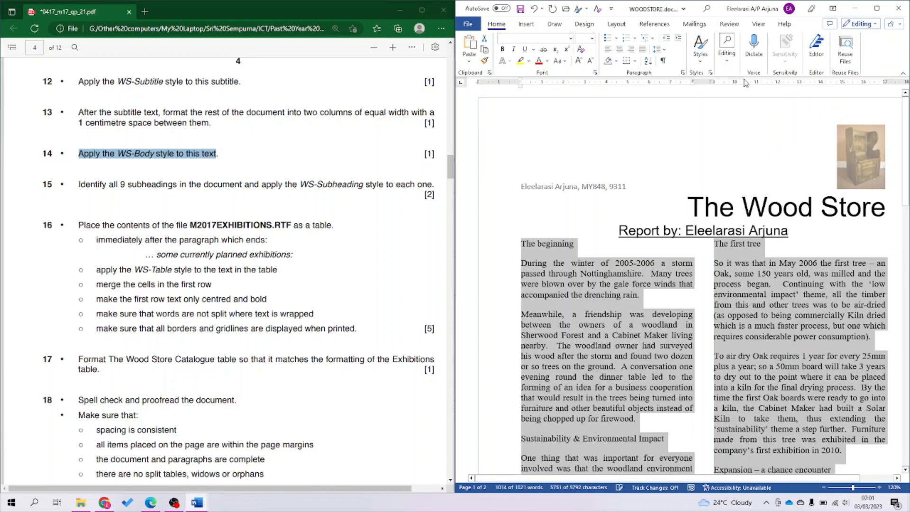
click(109, 208)
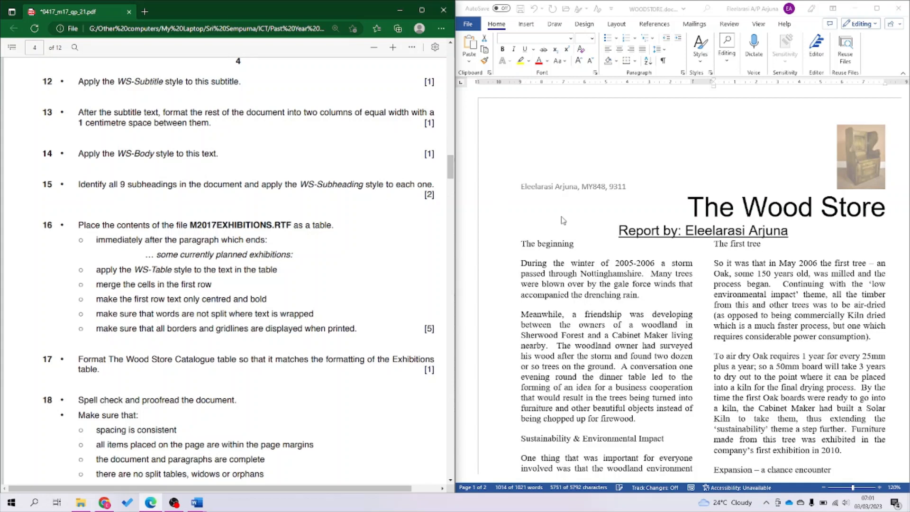
click(571, 248)
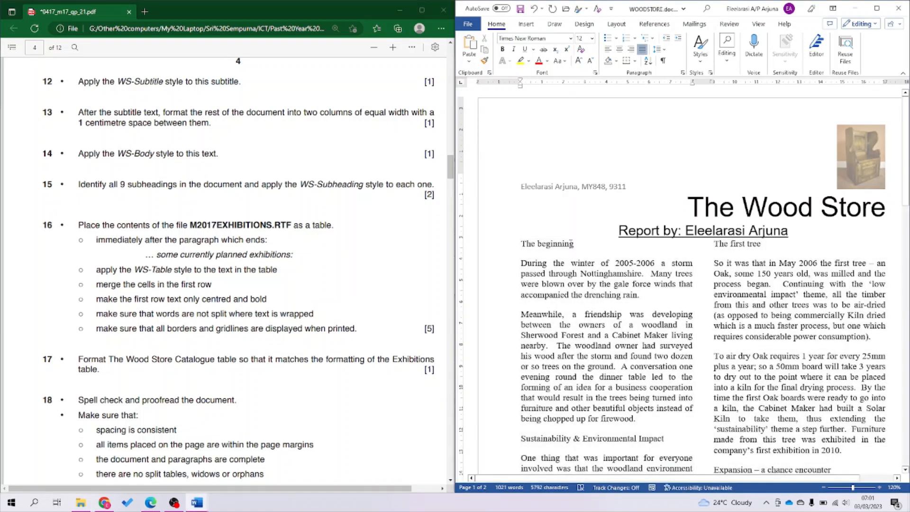
Apply WS-Subheading from the Styles pane to 'The beginning' and 'Sustainability & Environmental Impact'.
click(711, 73)
drag(632, 125, 309, 150)
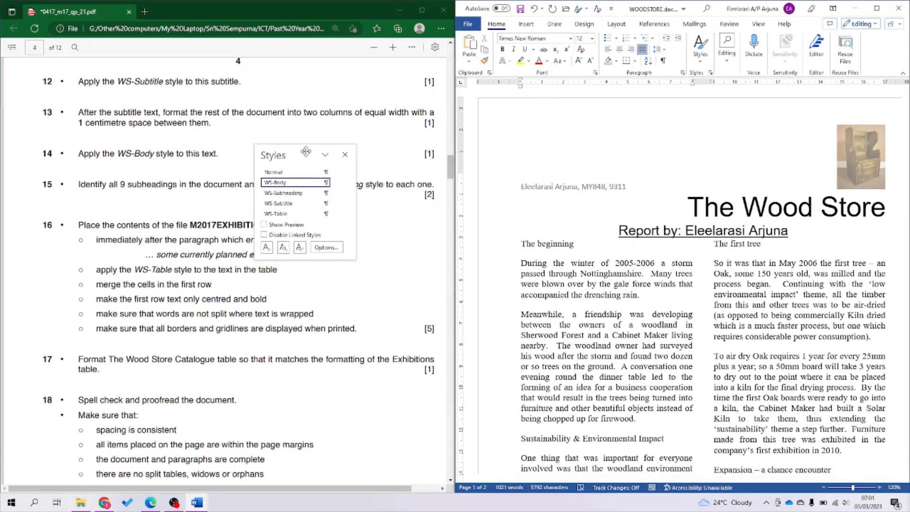
click(283, 193)
scroll(658, 330, down, 4)
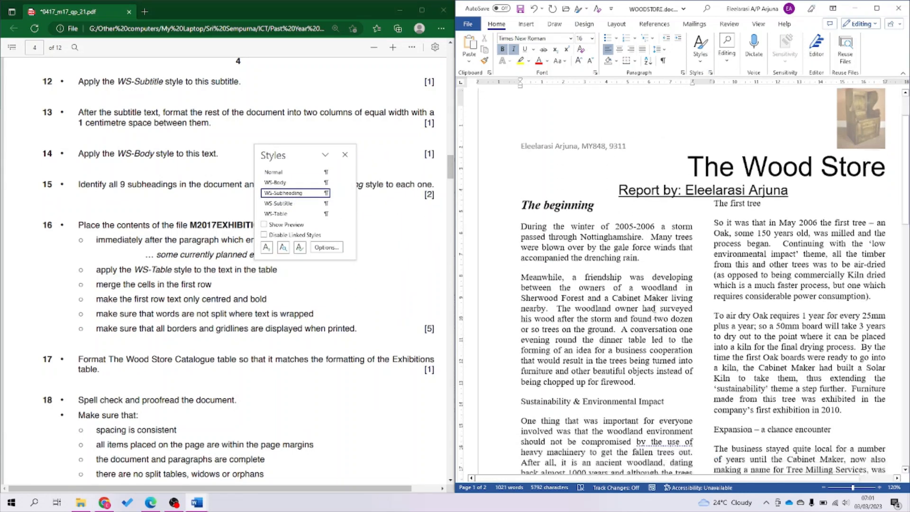
click(657, 330)
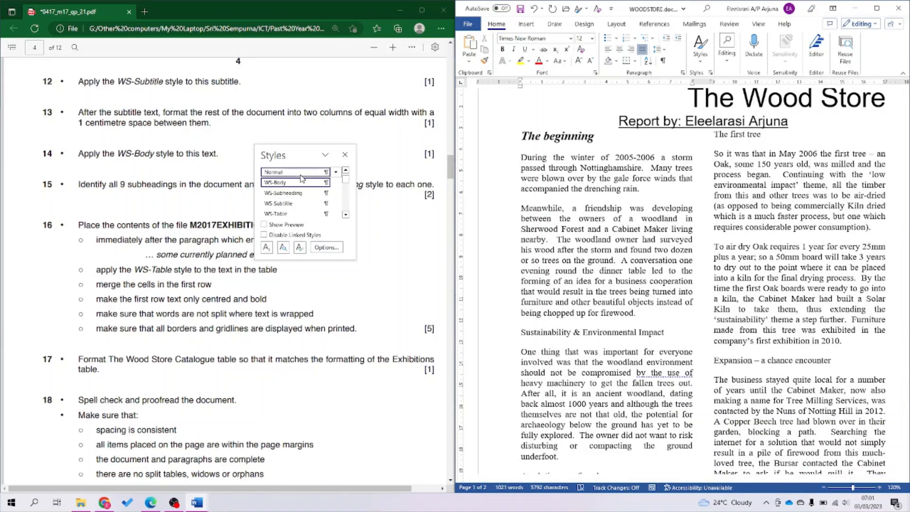
click(304, 195)
Apply WS-Subheading to 'A solution was found', 'The first tree' and 'Expansion – a chance encounter'.
scroll(536, 177, down, 6)
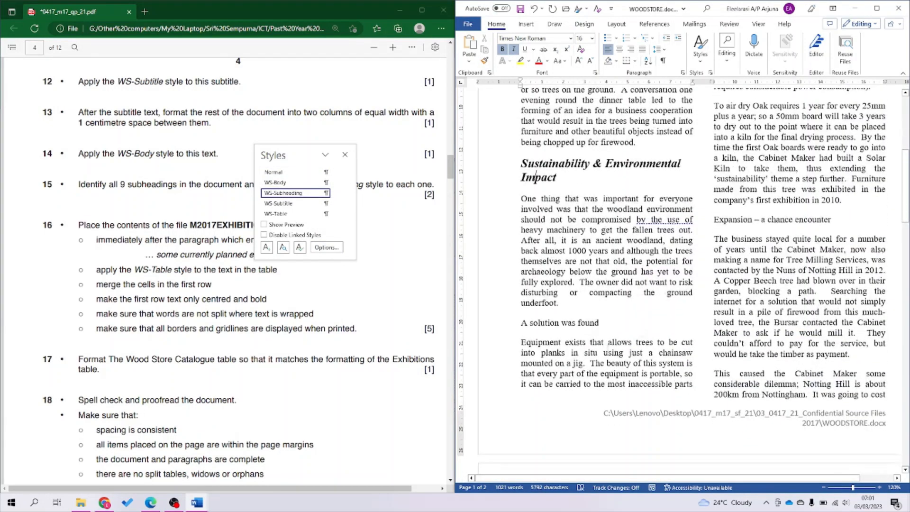
click(566, 327)
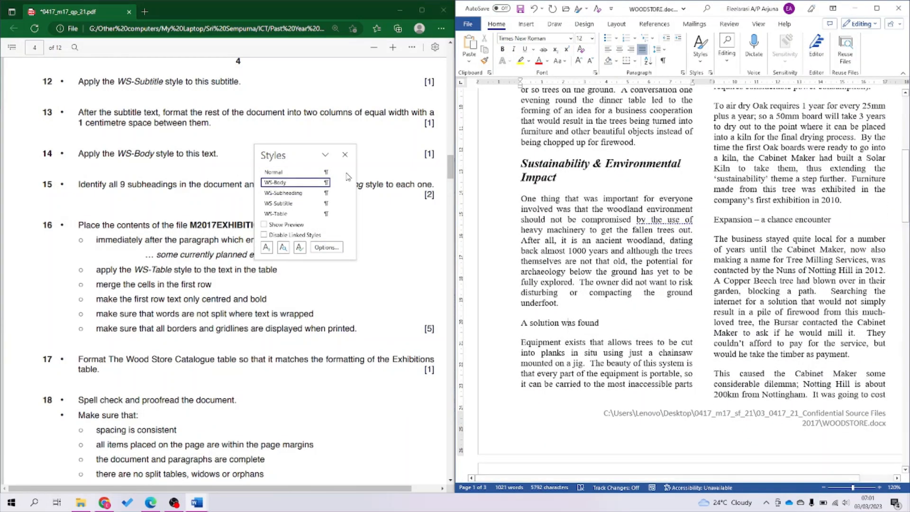
click(294, 193)
scroll(583, 190, up, 5)
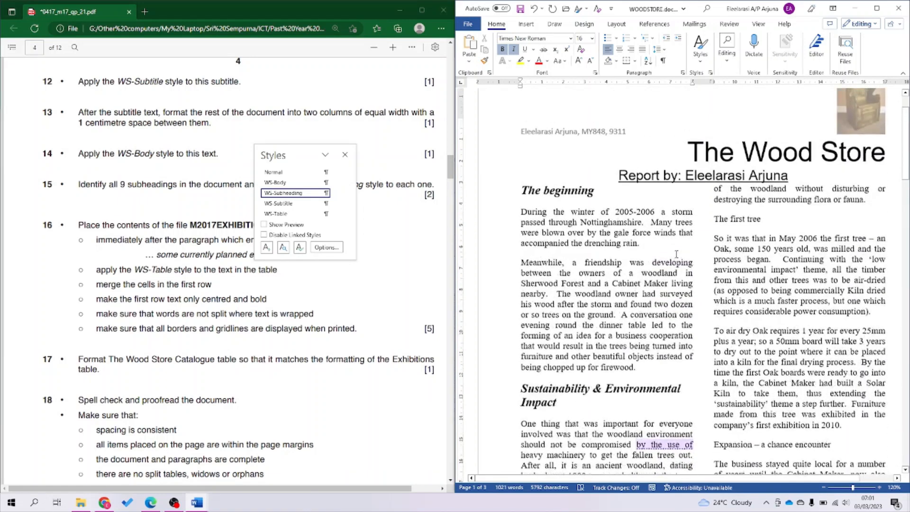
click(749, 220)
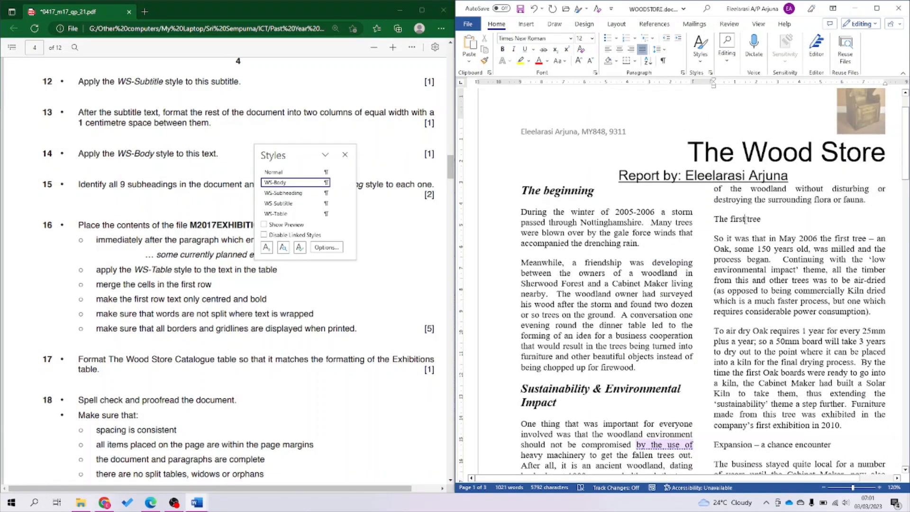
click(283, 193)
scroll(778, 262, down, 5)
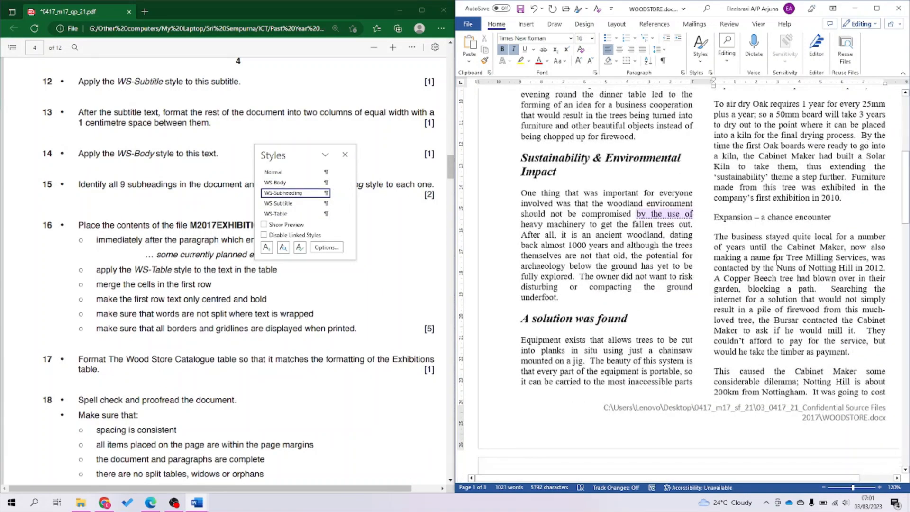
click(745, 216)
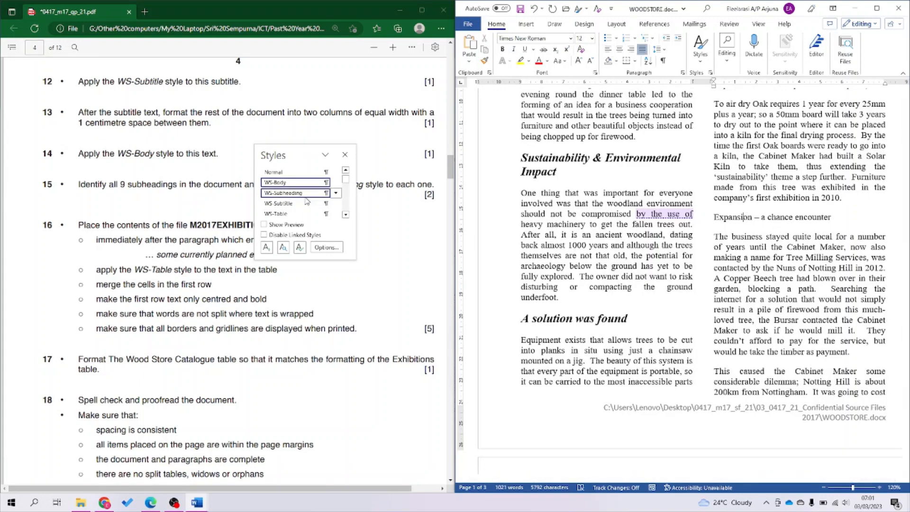
click(316, 194)
Apply WS-Subheading to 'Patience rewarded' and 'Completing the process'.
scroll(549, 208, down, 8)
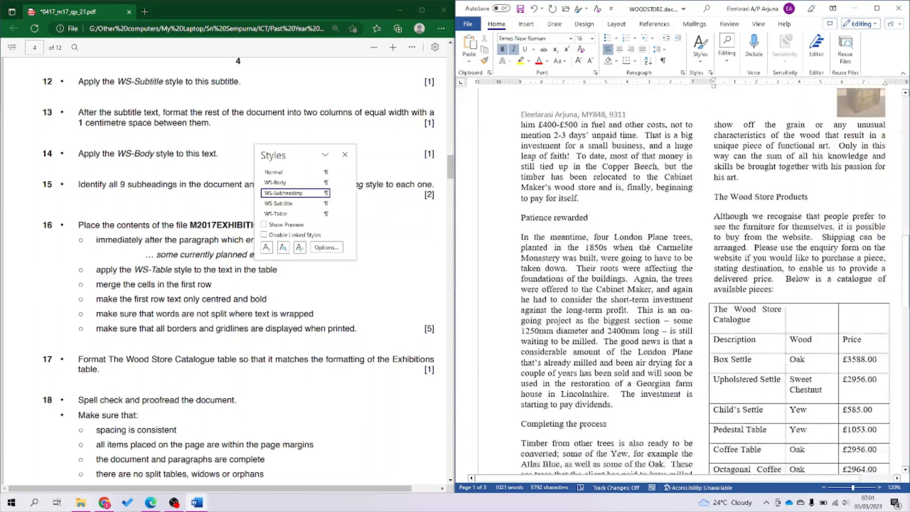
click(546, 206)
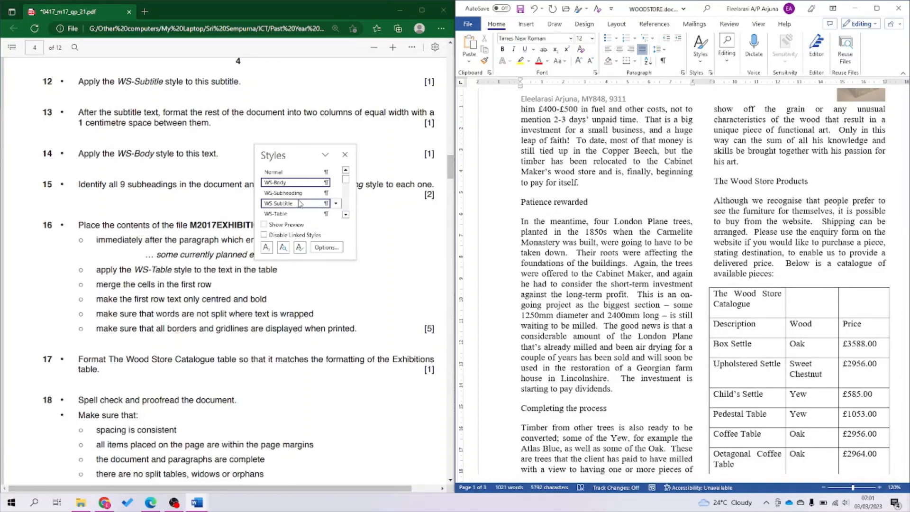
click(310, 198)
scroll(582, 289, down, 3)
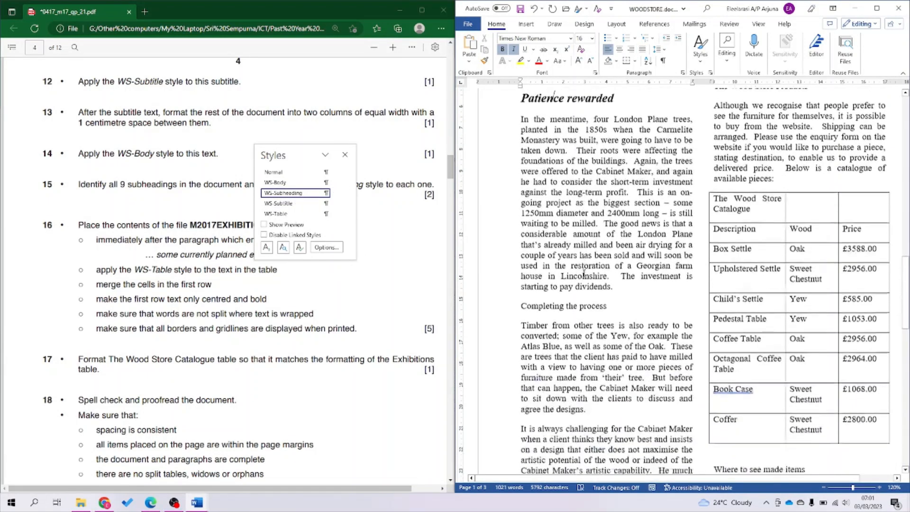
click(583, 304)
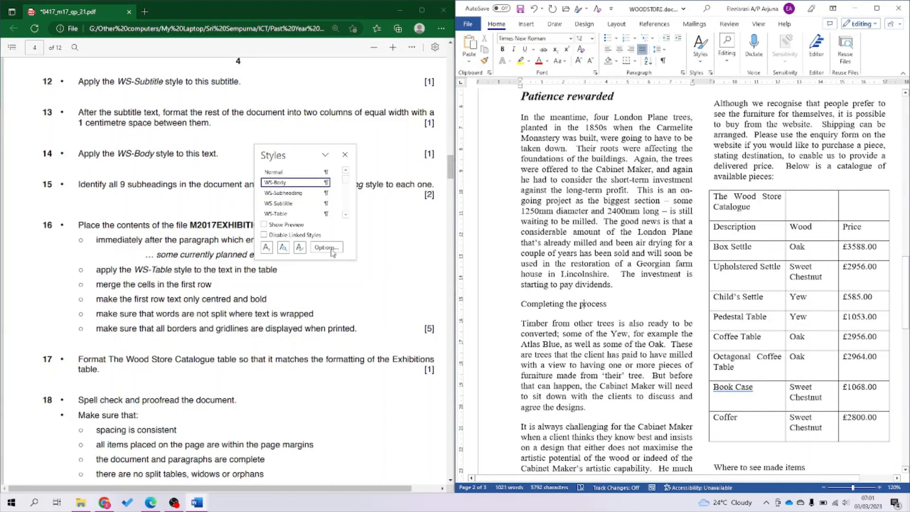
click(305, 198)
scroll(622, 342, down, 4)
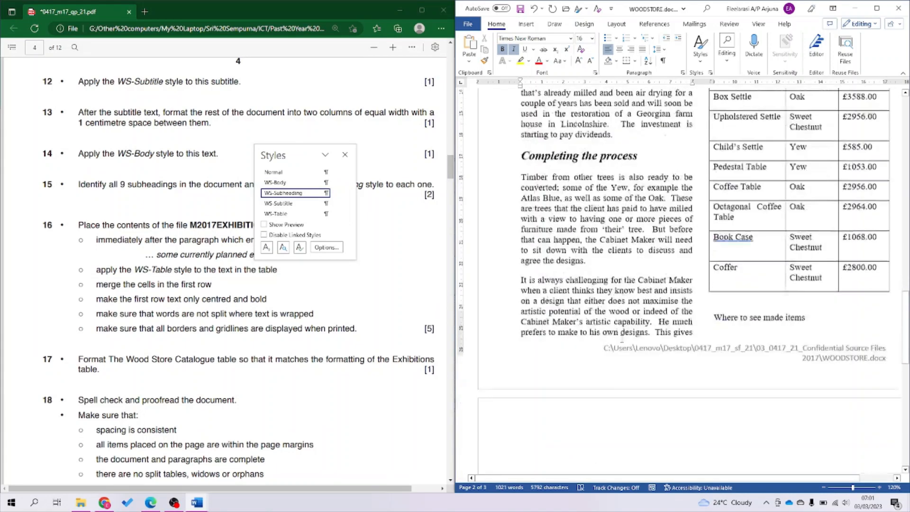
scroll(623, 342, up, 15)
scroll(623, 343, down, 8)
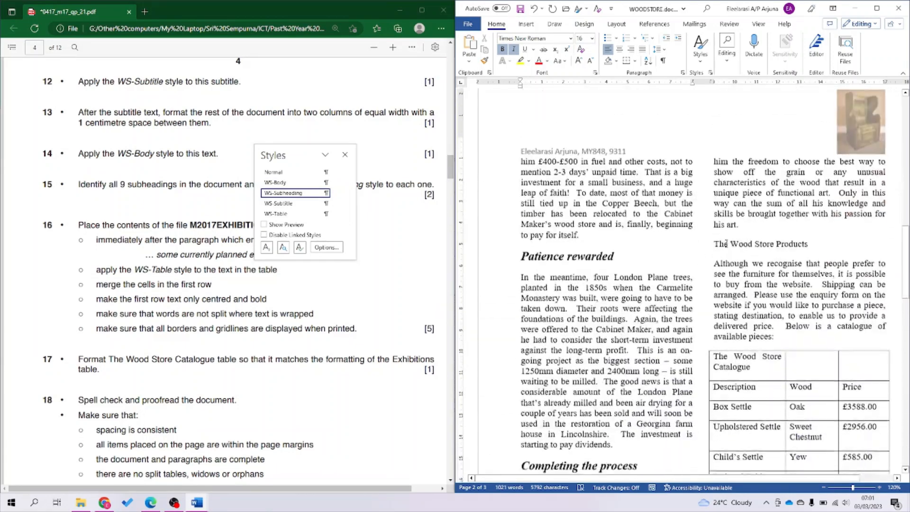
Apply WS-Subheading to 'The Wood Store Products' and 'Where to see made items'.
click(738, 244)
click(284, 193)
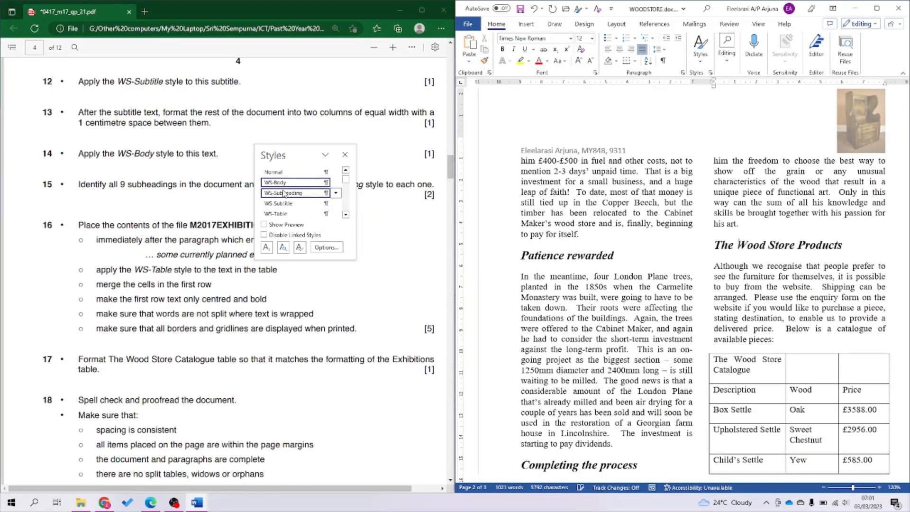
scroll(593, 303, down, 6)
scroll(593, 306, down, 1)
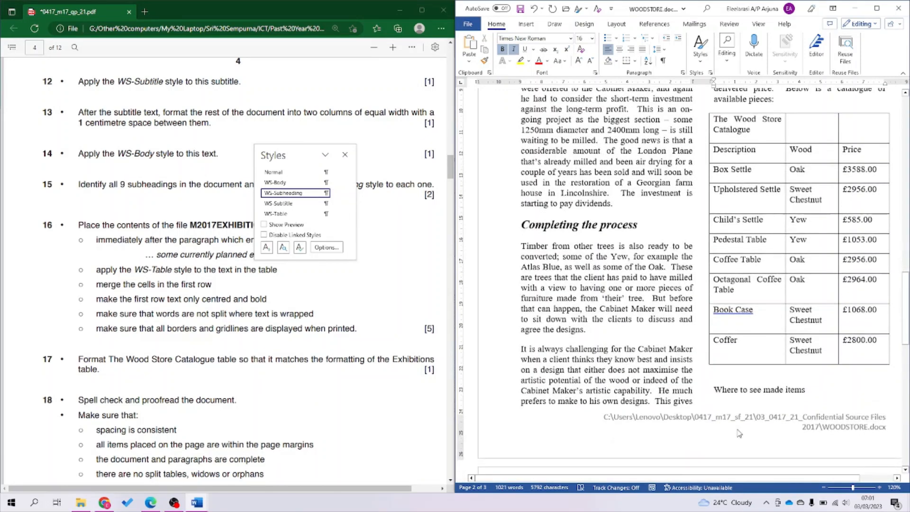
click(742, 391)
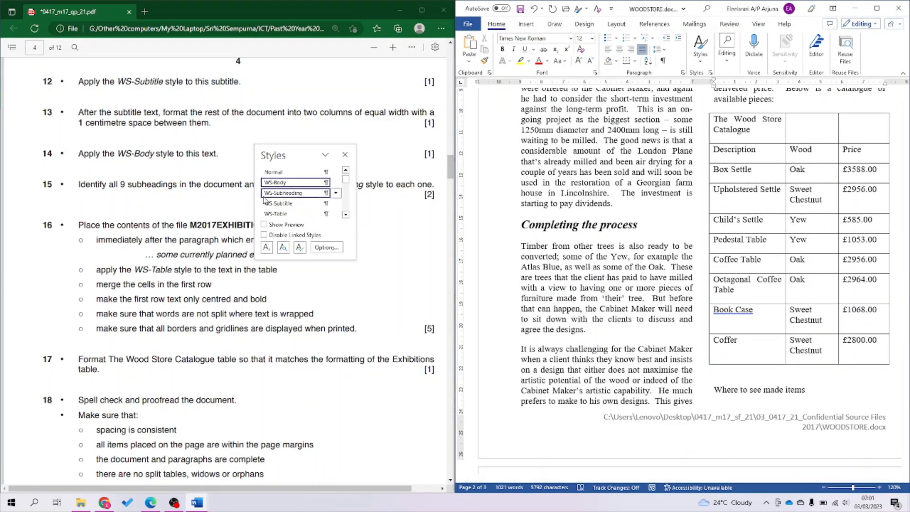
click(285, 193)
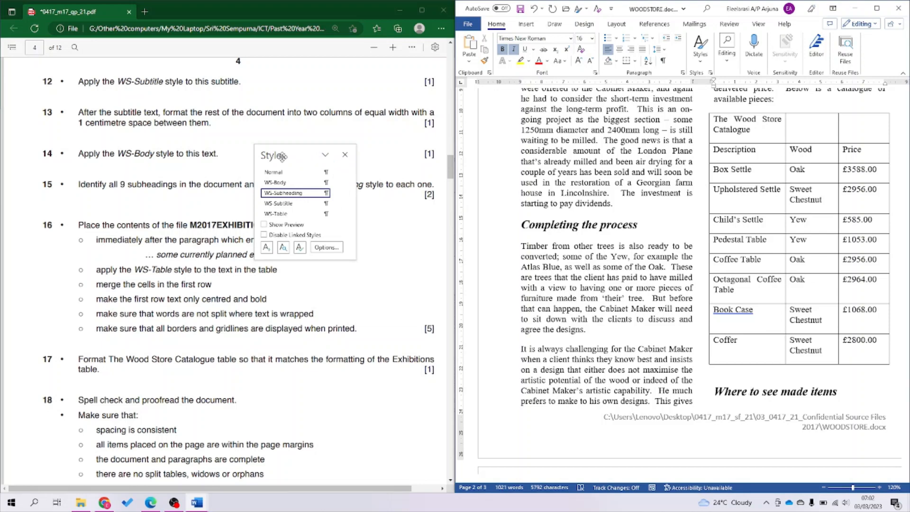
Move the Styles pane aside and select the first line of task 16 in the exam PDF.
drag(280, 156, 559, 174)
click(728, 226)
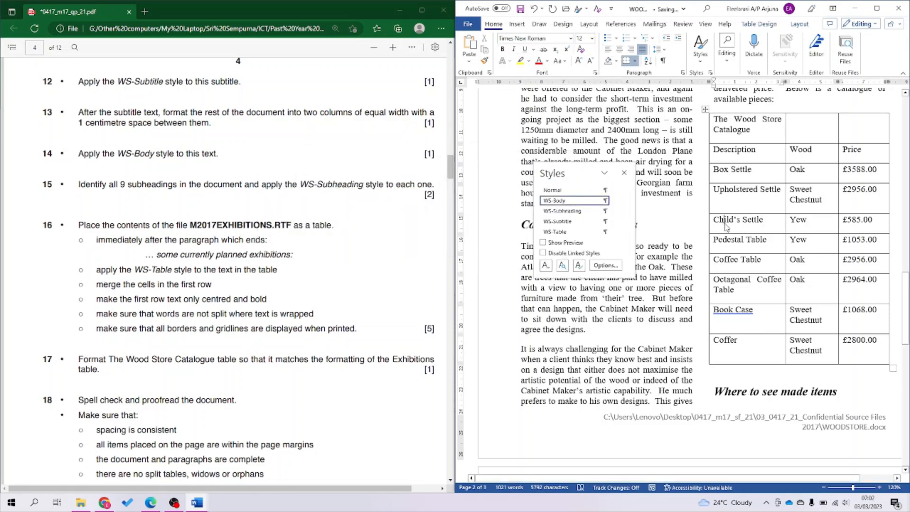
click(220, 179)
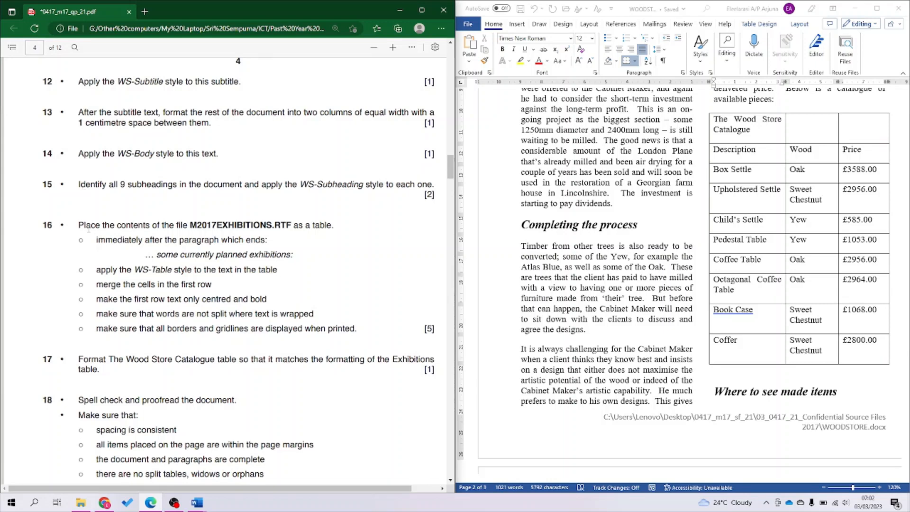
drag(79, 225, 334, 226)
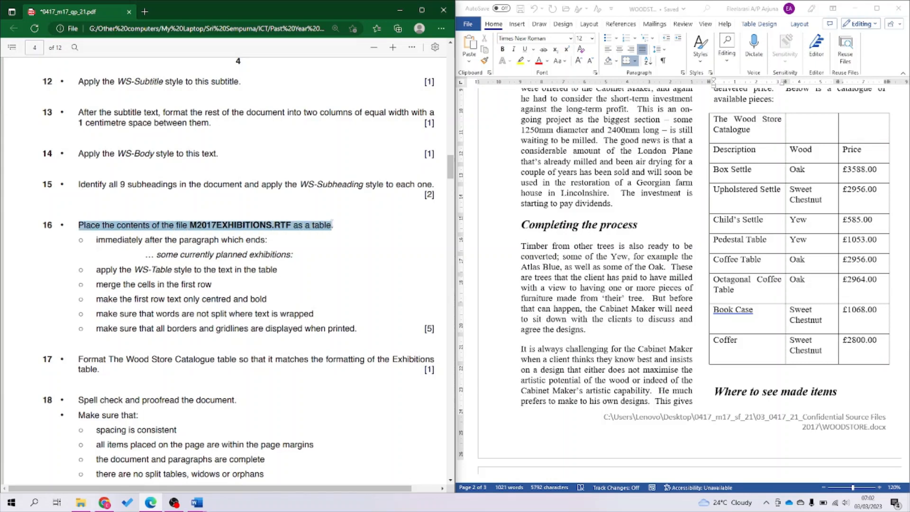
Highlight task 16's first line yellow and open M2017EXHIBITIONS.RTF from the source files folder.
click(367, 176)
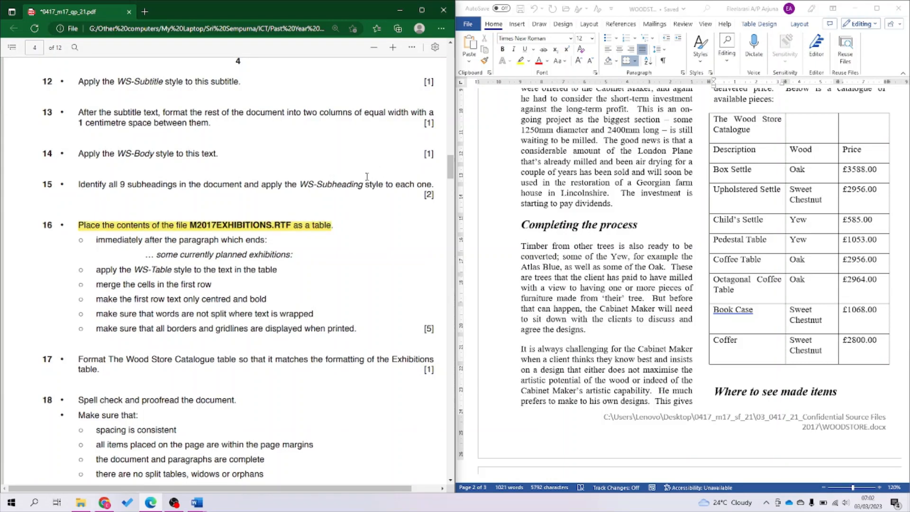
scroll(312, 307, down, 3)
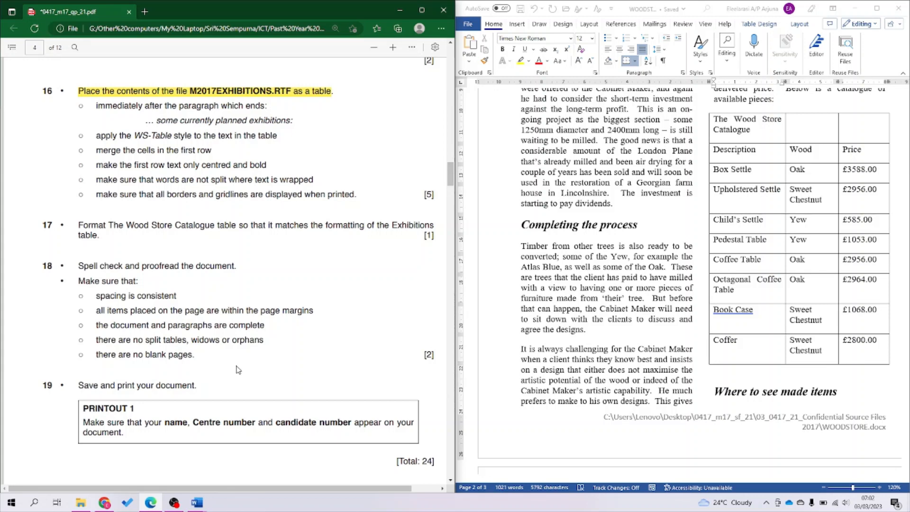
click(81, 504)
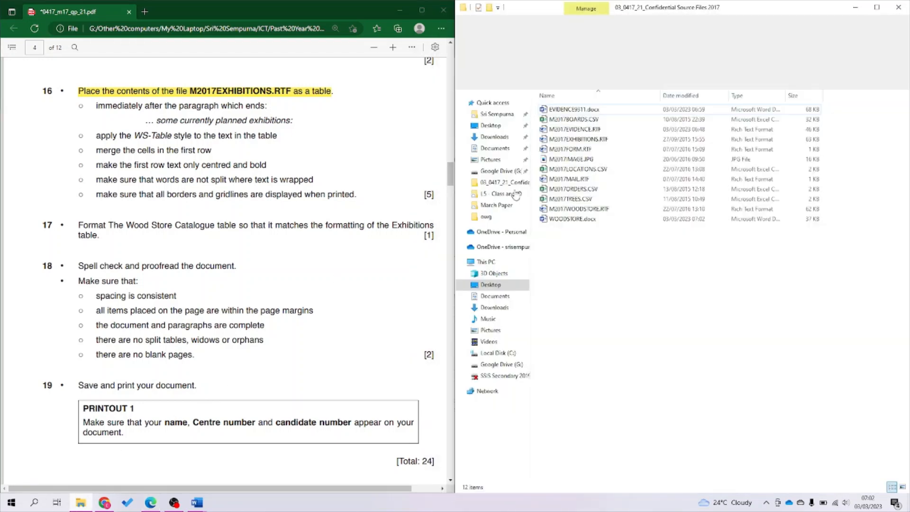
double_click(600, 138)
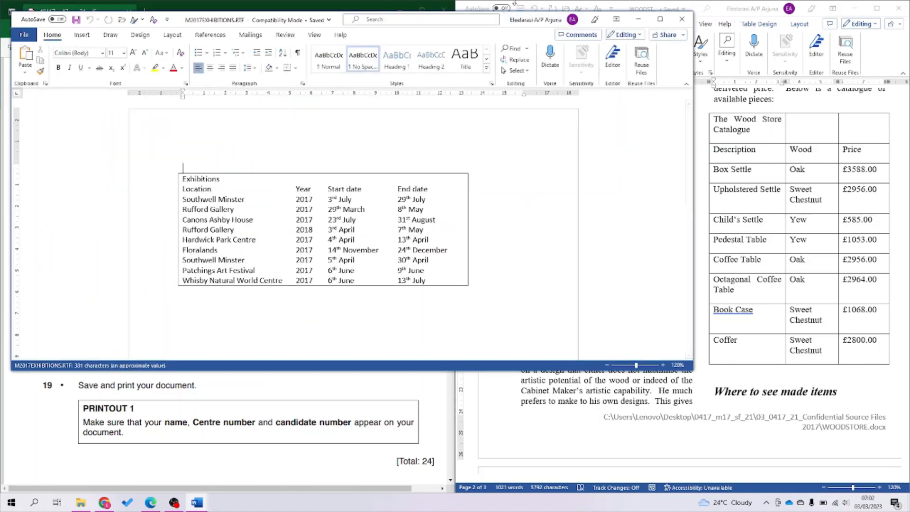
Snap the M2017EXHIBITIONS.RTF window aside, then move it lower left to reveal the newsletter.
drag(504, 19, 908, 210)
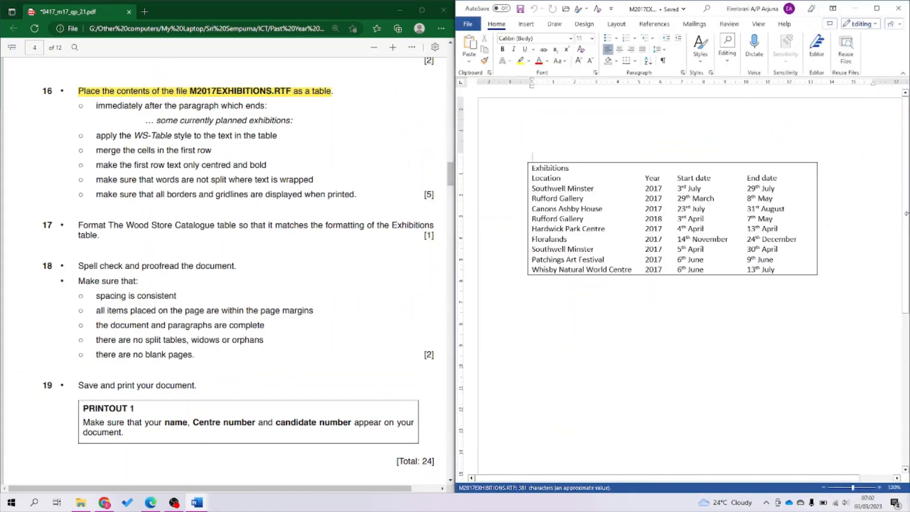
click(658, 239)
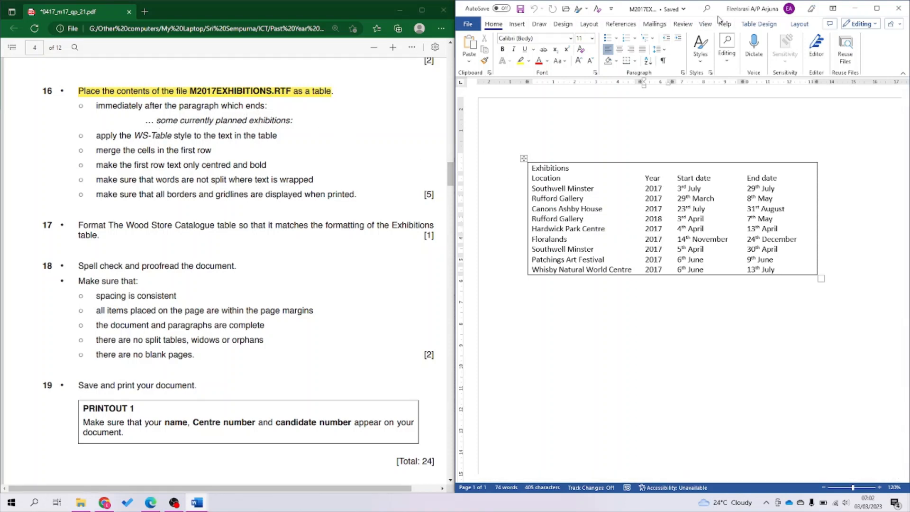
drag(724, 18, 279, 210)
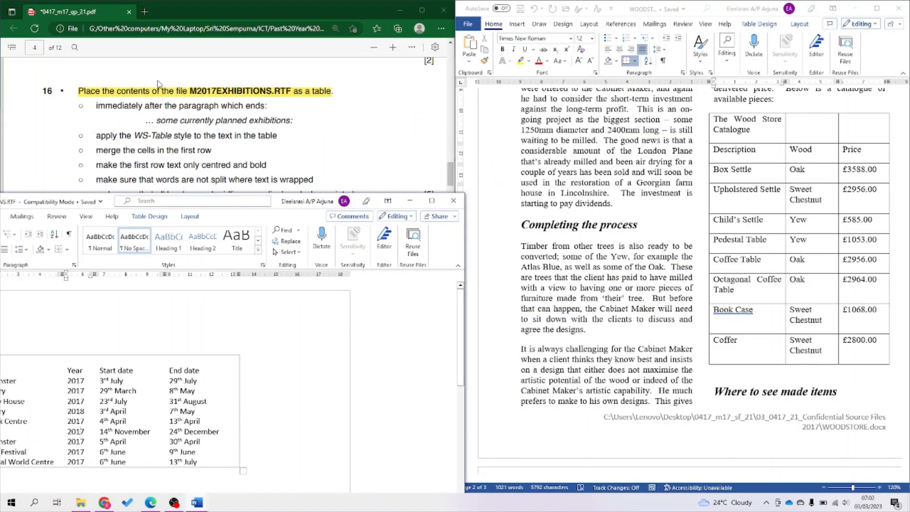
Bring the newsletter forward and search it for 'some current'.
right_click(590, 214)
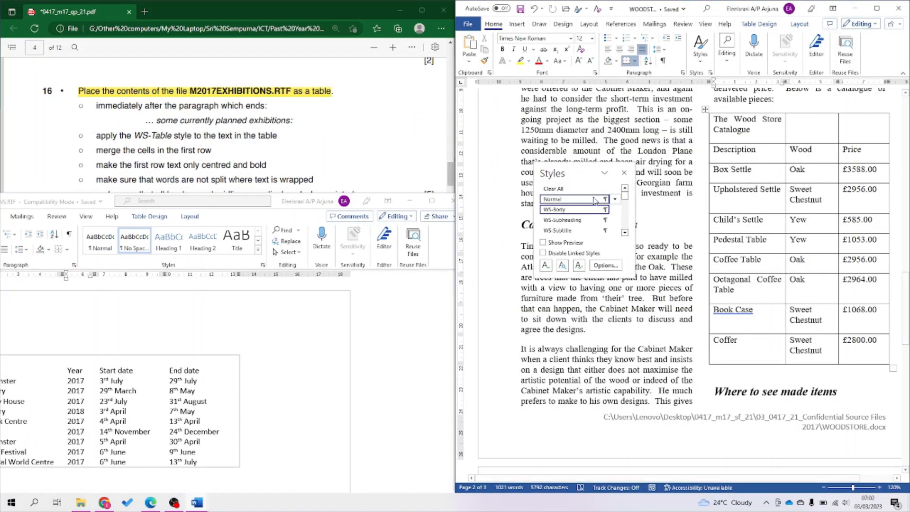
key(Escape)
click(636, 176)
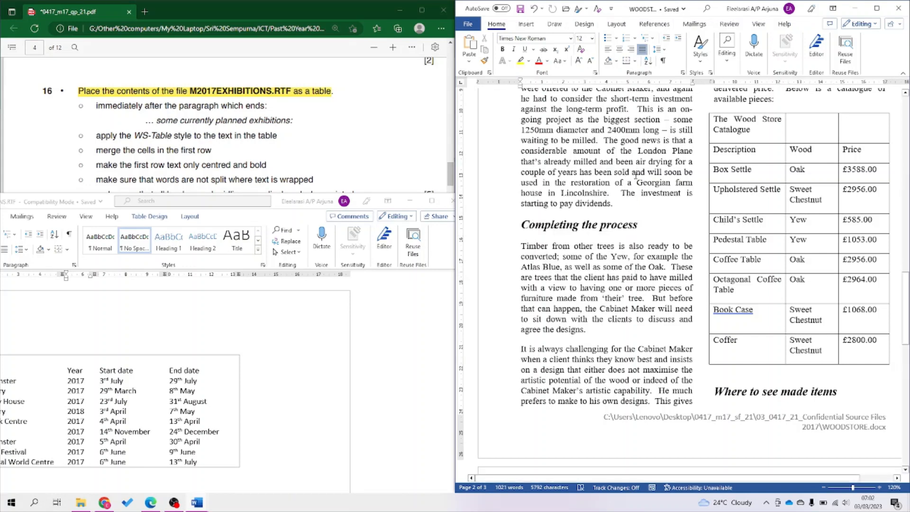
key(ctrl+f)
text(some currently planned)
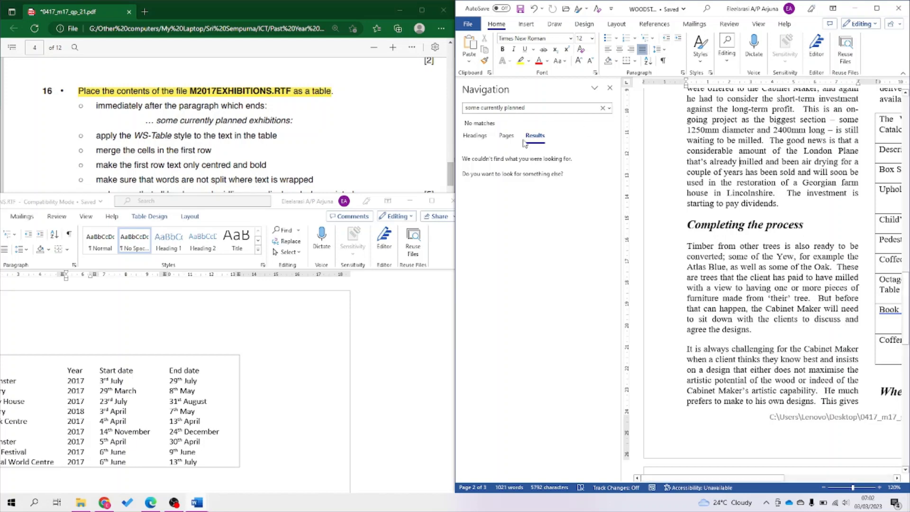
Browse the page thumbnails through pages 1 to 3, then return to the search results.
click(506, 138)
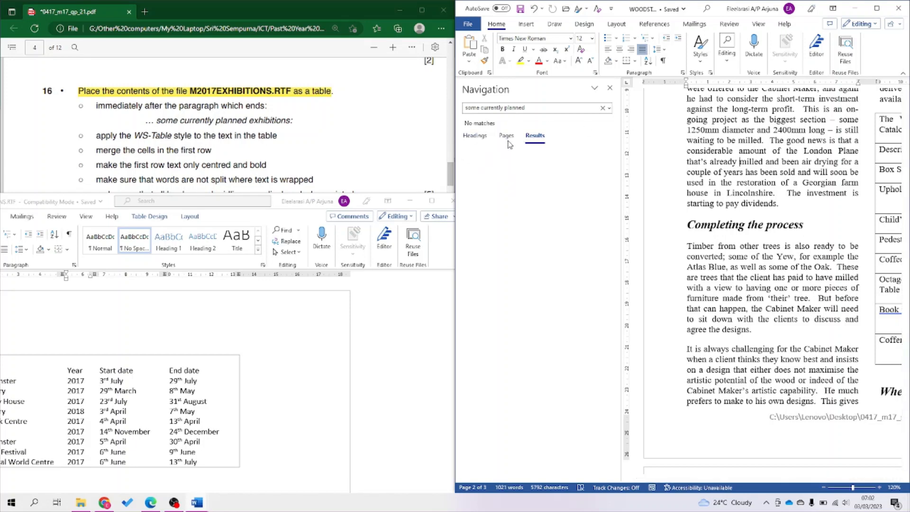
click(481, 138)
click(506, 136)
click(514, 193)
click(558, 197)
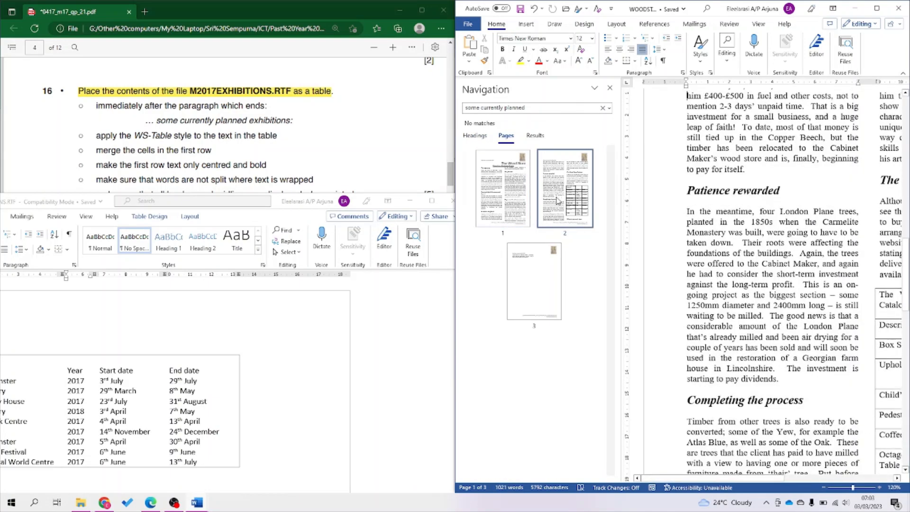
click(523, 304)
click(536, 136)
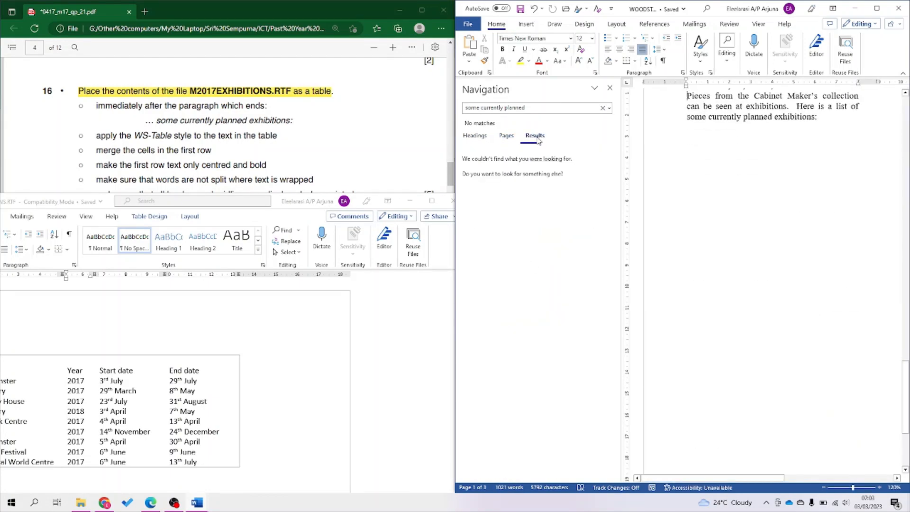
Close the search pane, check 'The beginning' heading, and click after 'exhibitions:'.
click(610, 88)
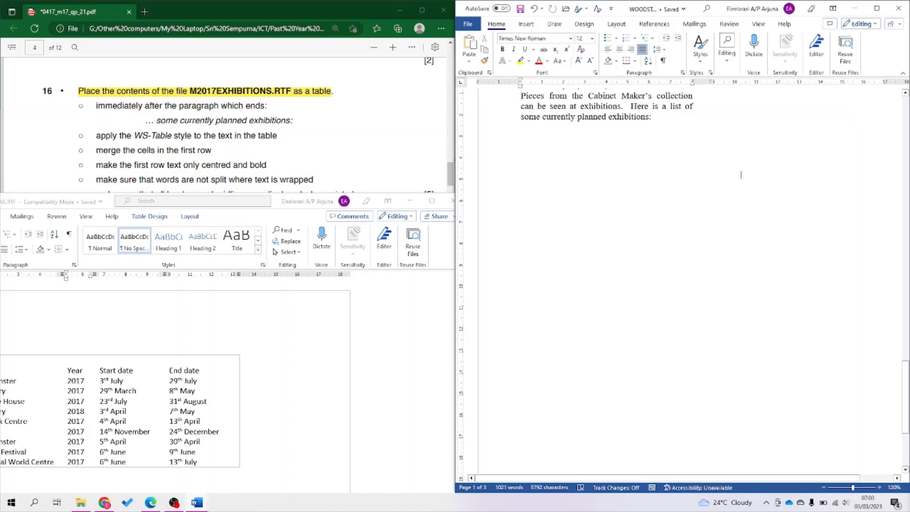
scroll(718, 123, up, 20)
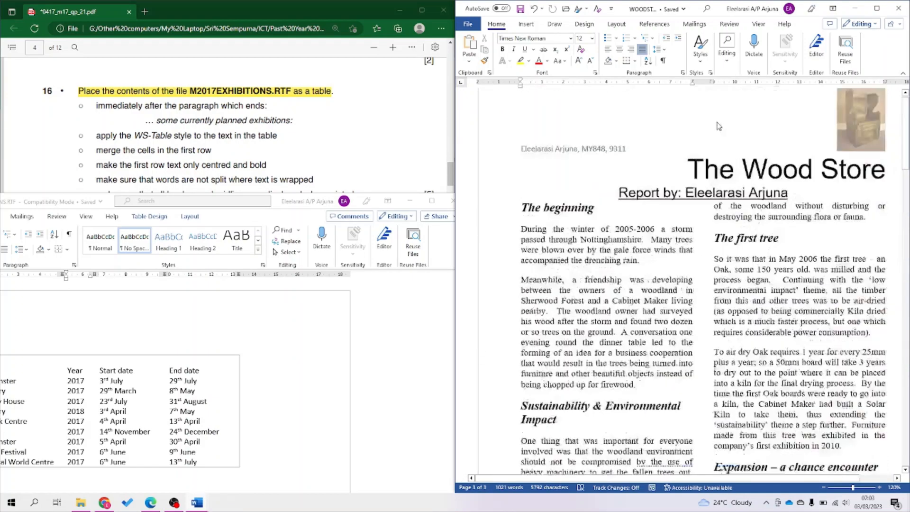
click(630, 247)
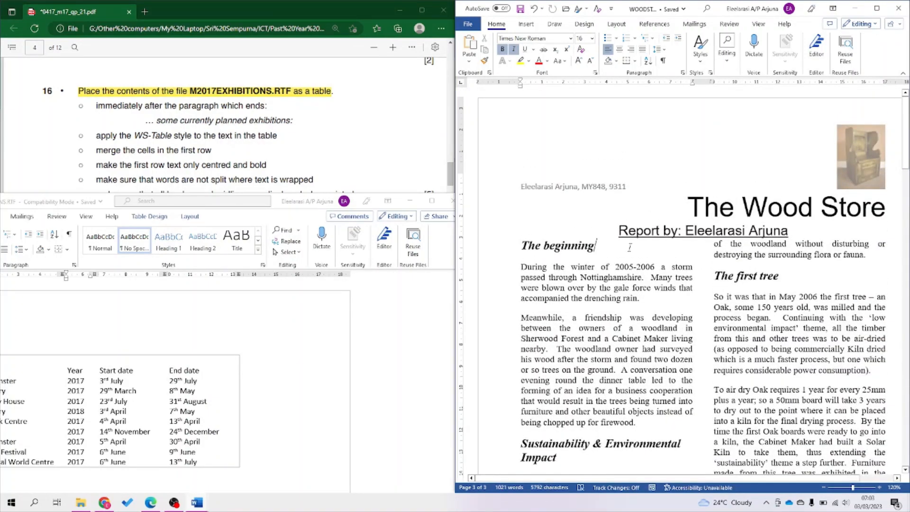
key(ctrl+f)
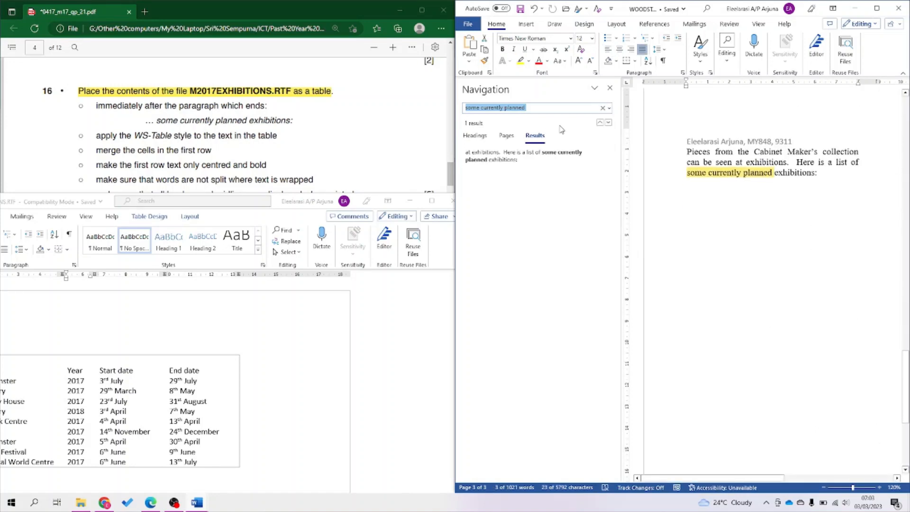
click(849, 175)
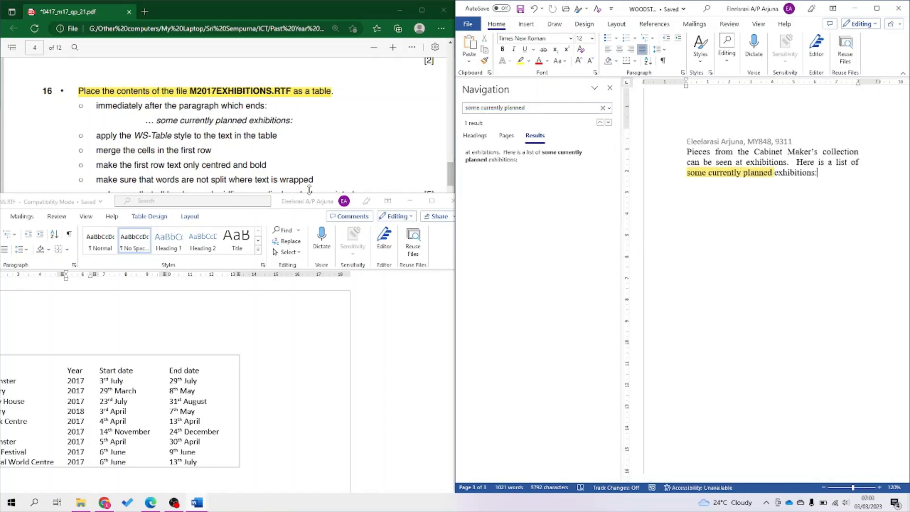
Paste the Exhibitions table from the RTF on a new line after 'some currently planned exhibitions:'.
drag(293, 205, 478, 187)
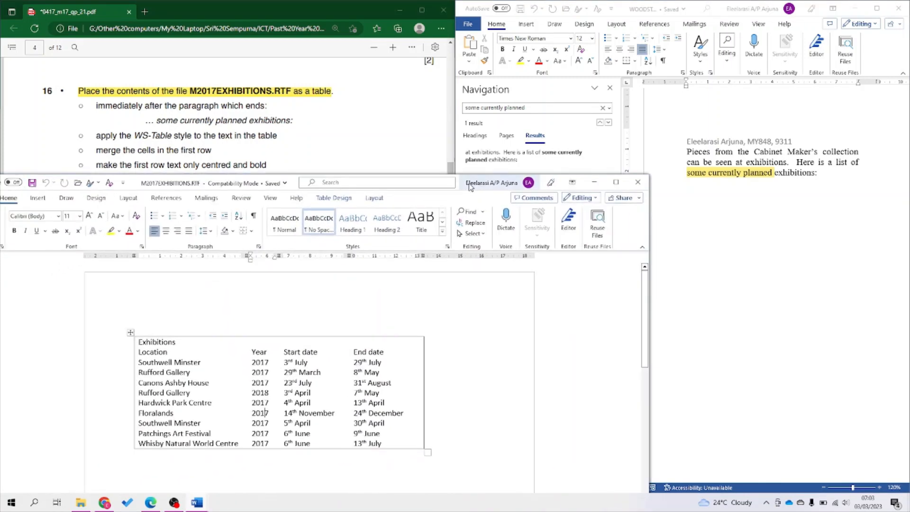
click(131, 333)
key(ctrl+c)
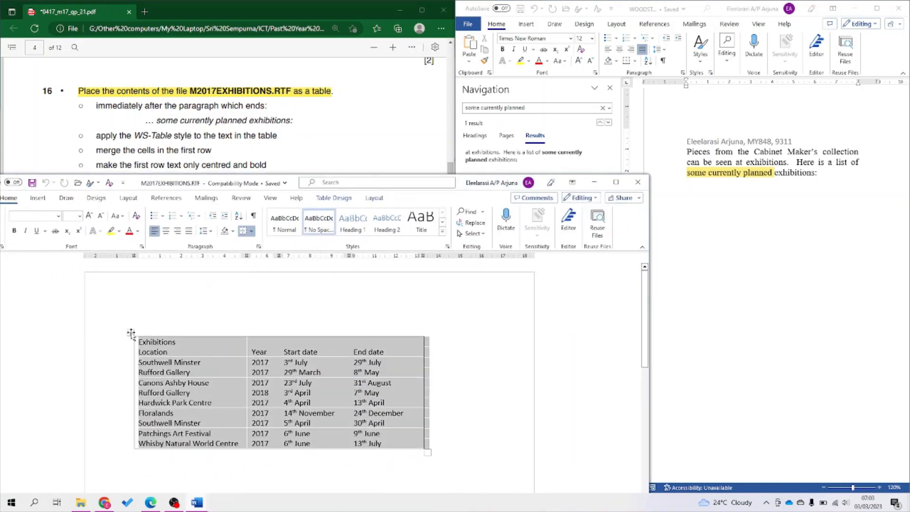
click(832, 168)
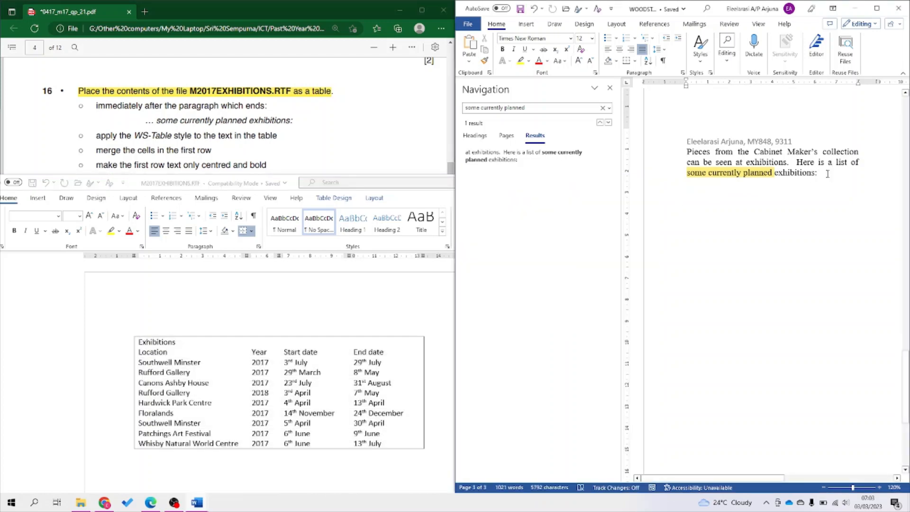
key(Return)
key(ctrl+v)
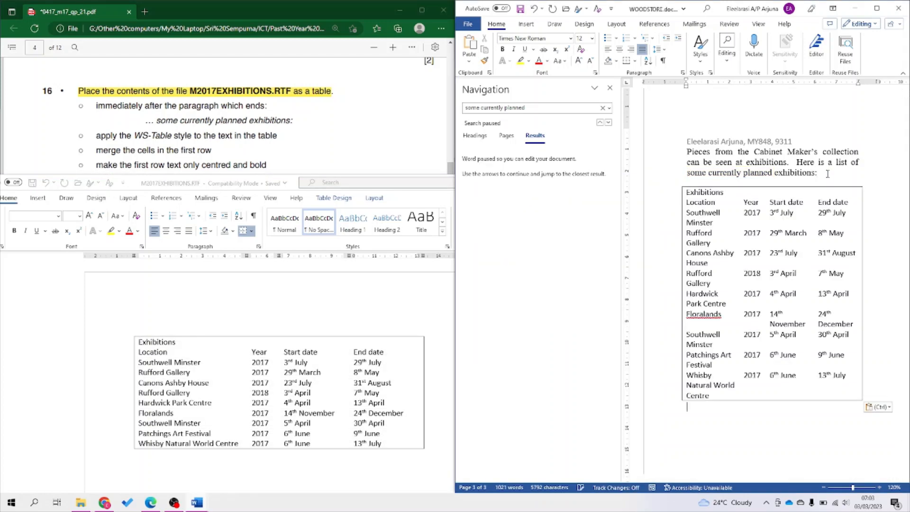
Close M2017EXHIBITIONS.RTF and the search pane, then save the newsletter.
click(387, 339)
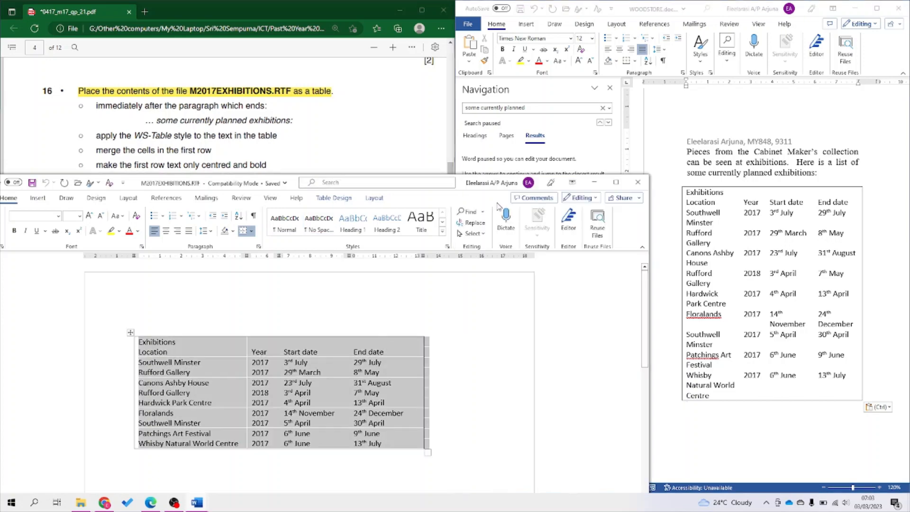
click(637, 182)
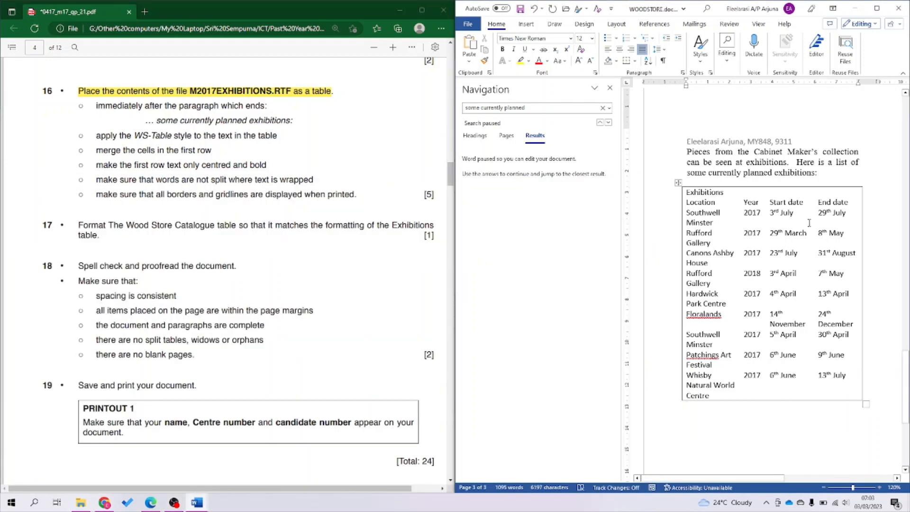
click(610, 88)
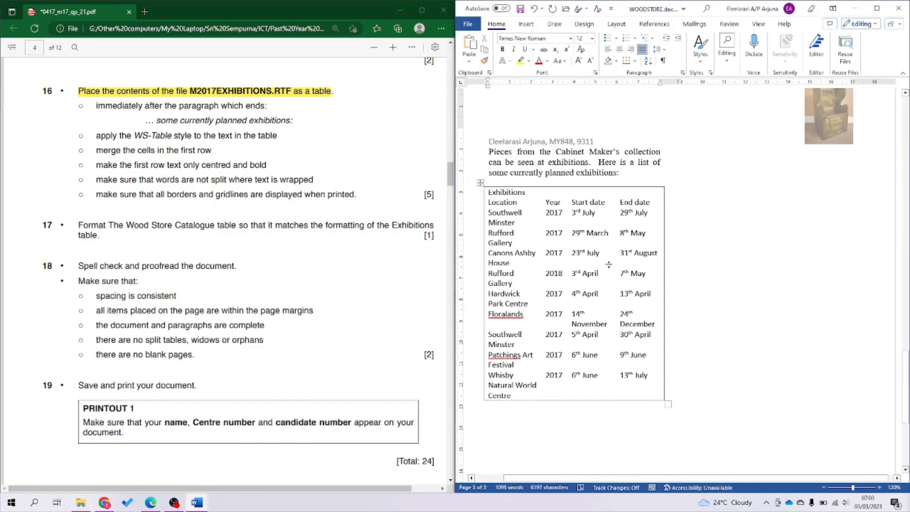
scroll(745, 211, up, 8)
scroll(746, 213, down, 9)
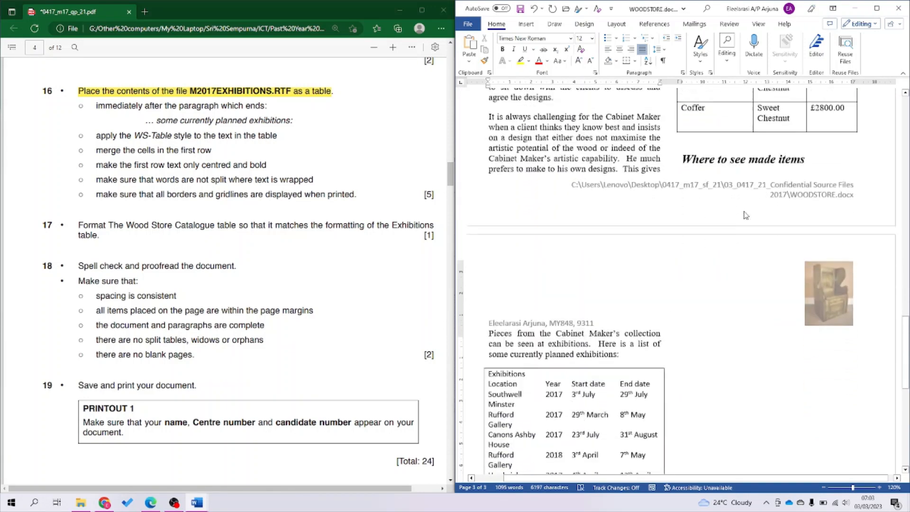
scroll(745, 213, down, 1)
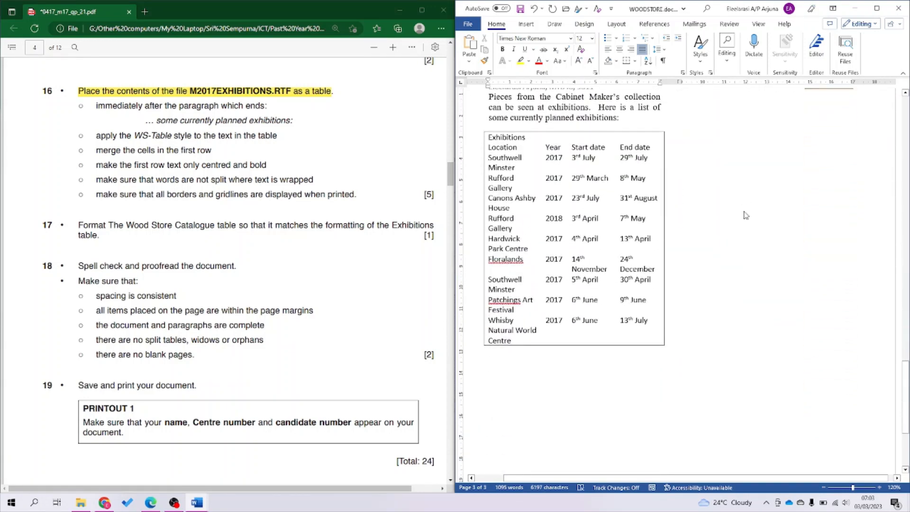
key(ctrl+s)
Select the Exhibitions table and apply the WS-Table style.
click(487, 132)
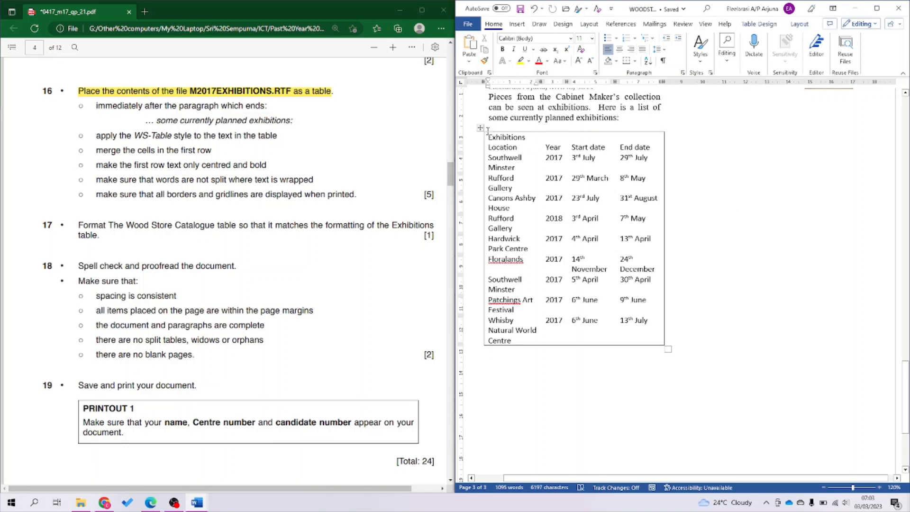
click(481, 129)
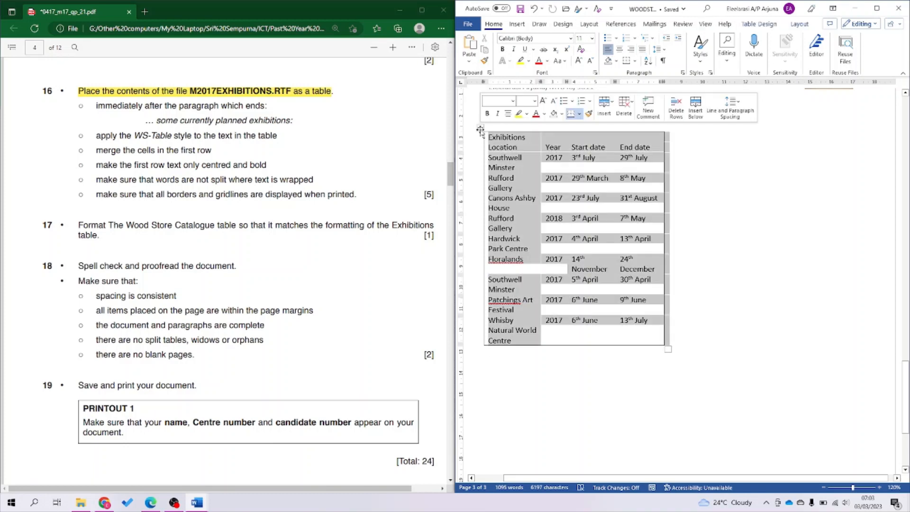
click(698, 54)
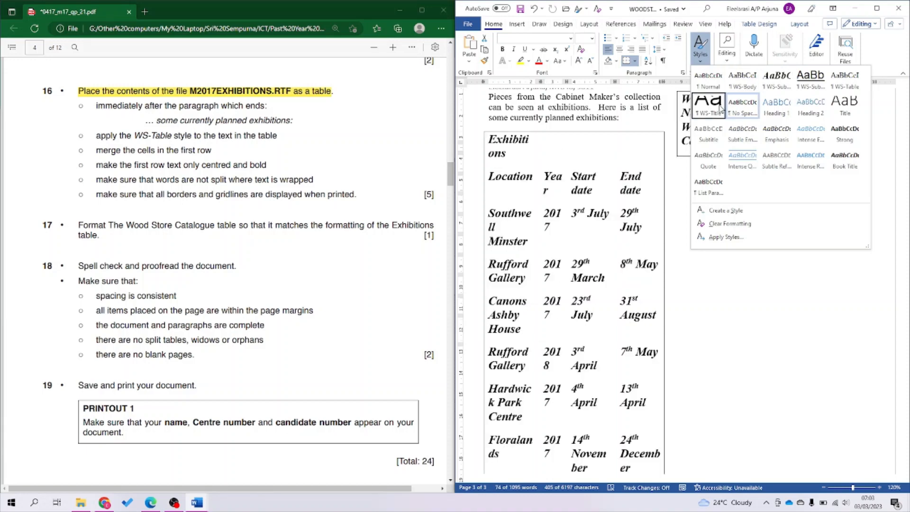
click(843, 90)
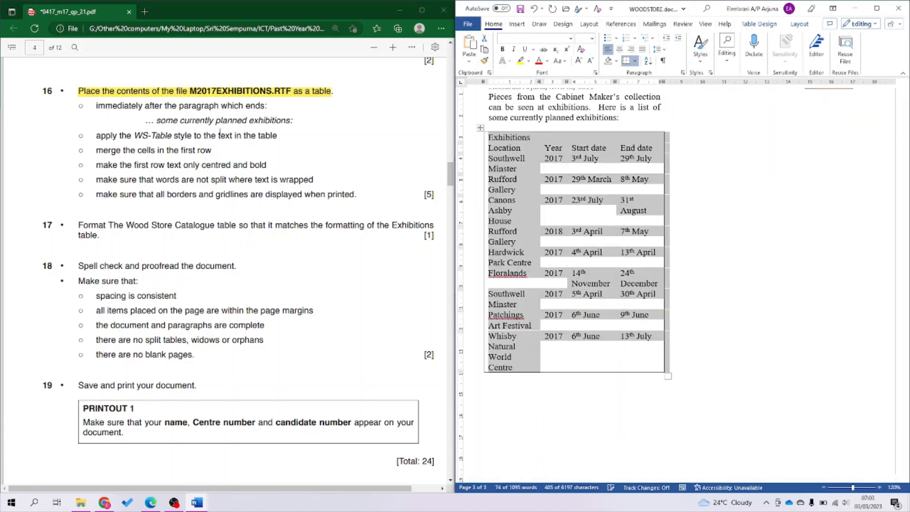
Highlight the 'merge the cells in the first row' instruction yellow in the question paper.
drag(226, 137, 218, 137)
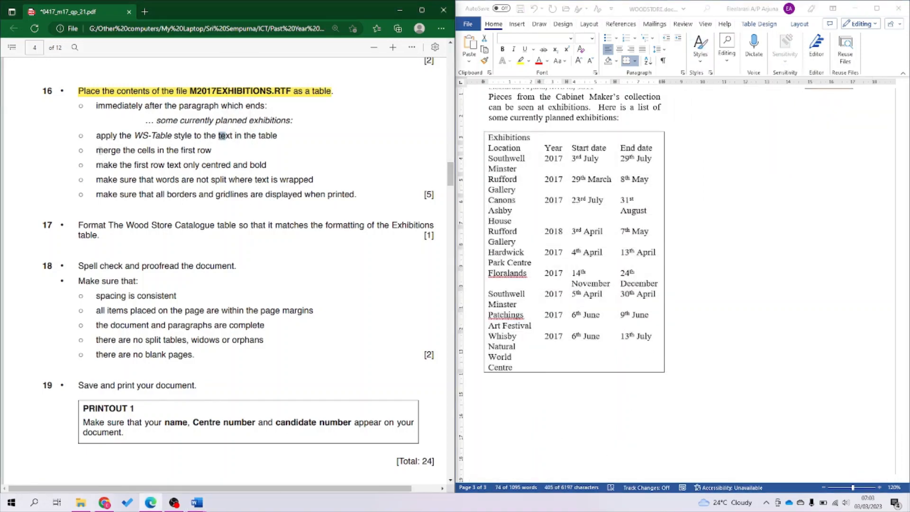
drag(97, 150, 214, 153)
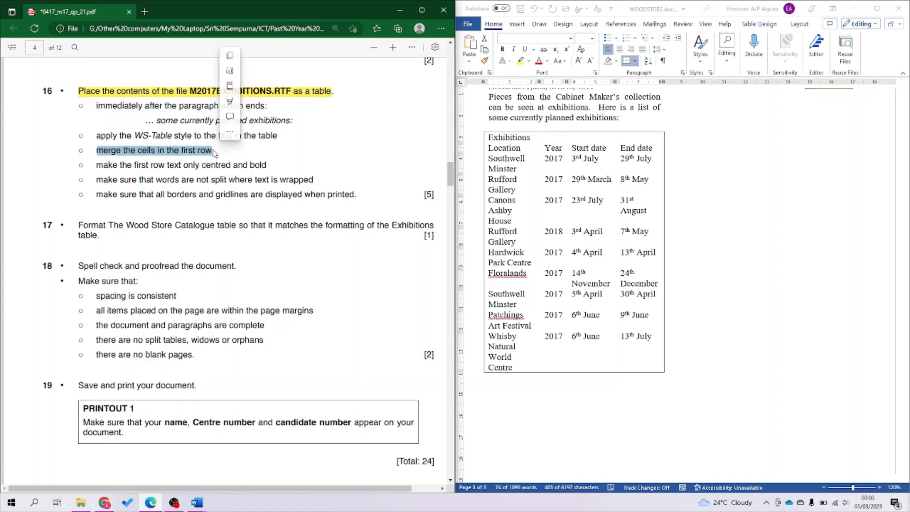
mouse_move(251, 103)
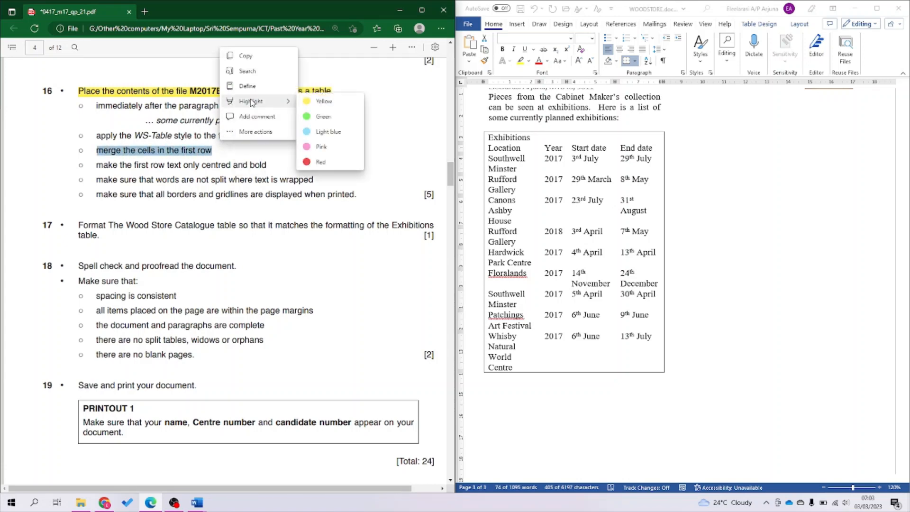
click(314, 101)
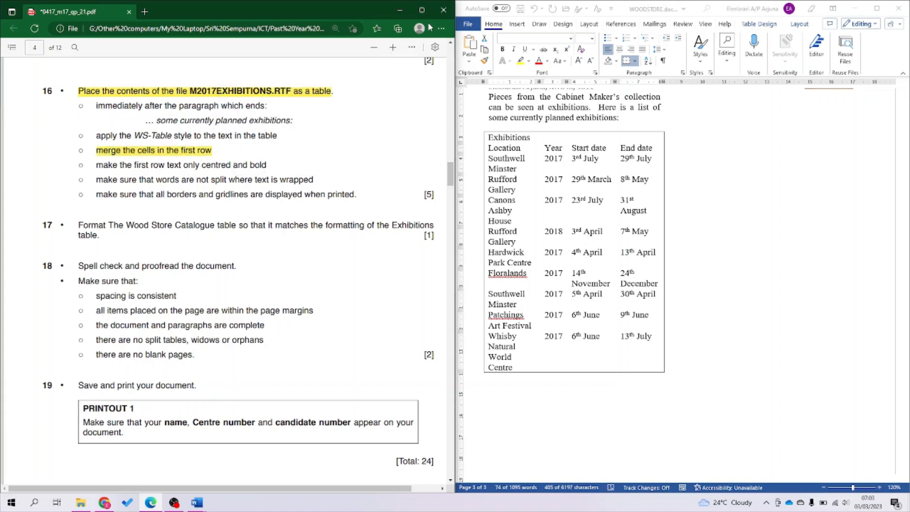
click(411, 47)
click(350, 178)
click(634, 203)
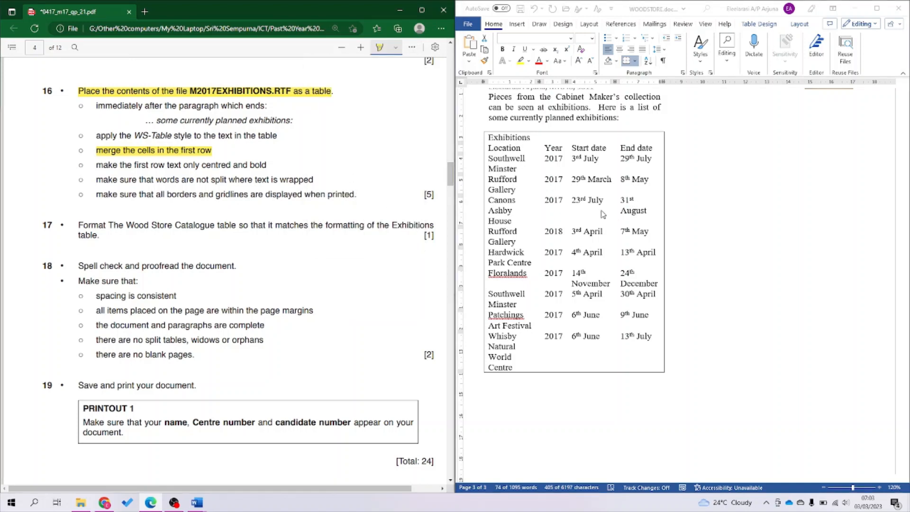
Select the Exhibitions table's first row and merge it into one cell.
click(509, 138)
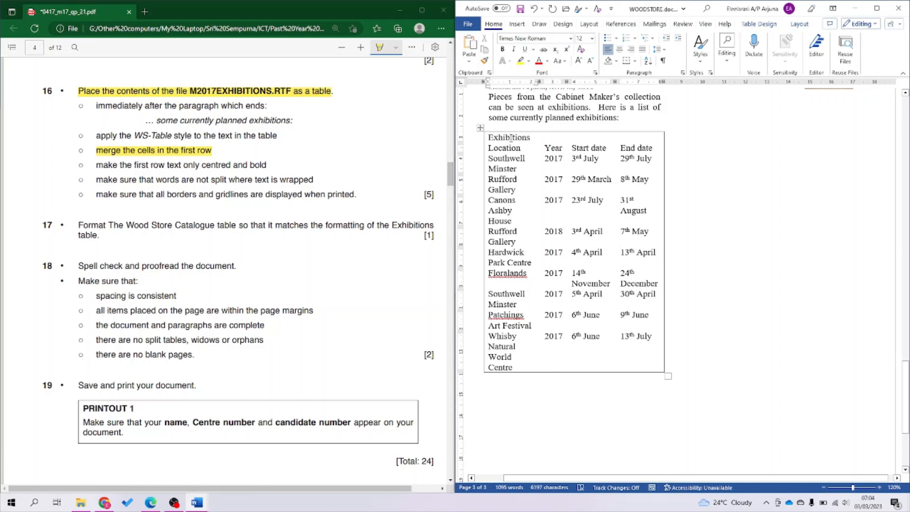
triple_click(511, 137)
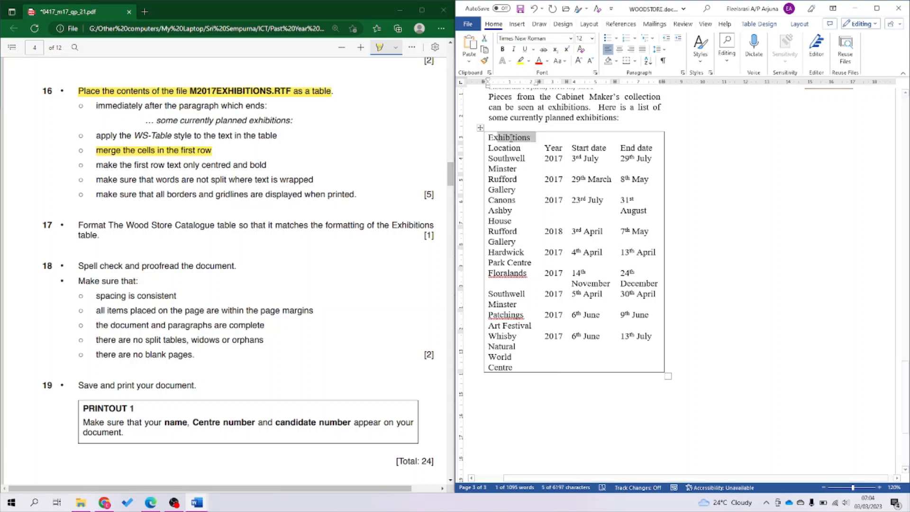
key(shift+Right)
key(shift+Right)
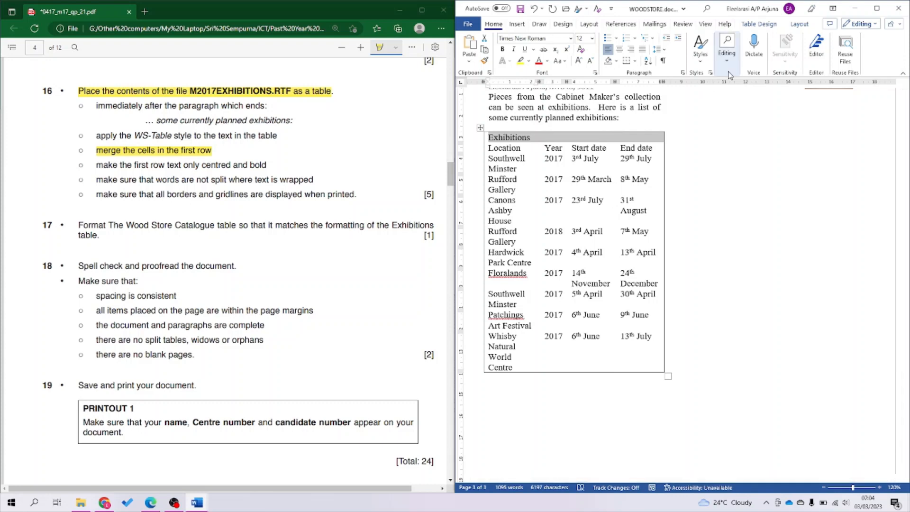
click(800, 23)
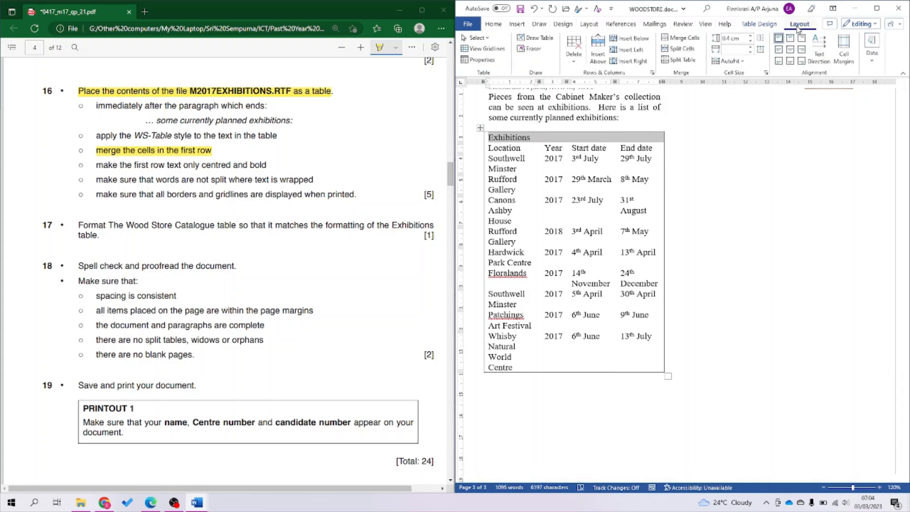
click(683, 38)
Make the merged Exhibitions heading bold and centred, save, and highlight the finished instructions.
drag(92, 166, 269, 162)
click(588, 148)
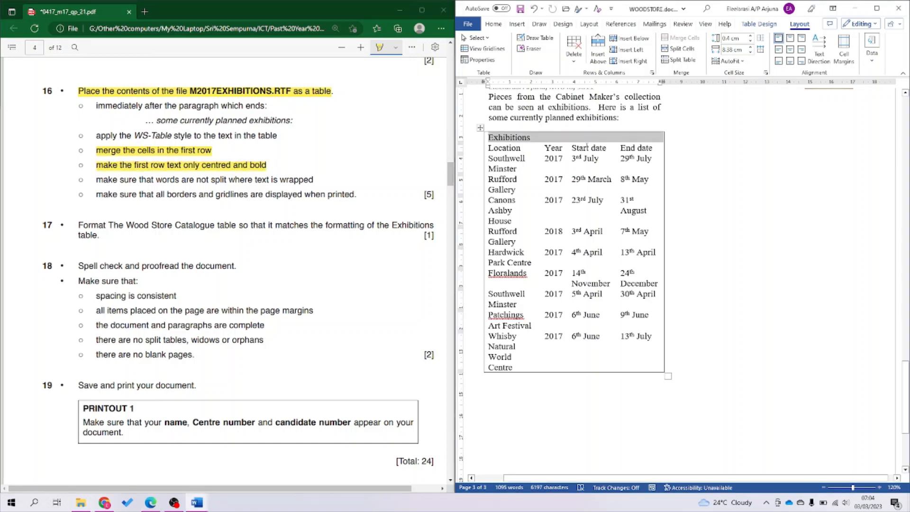
key(ctrl+b)
key(ctrl+e)
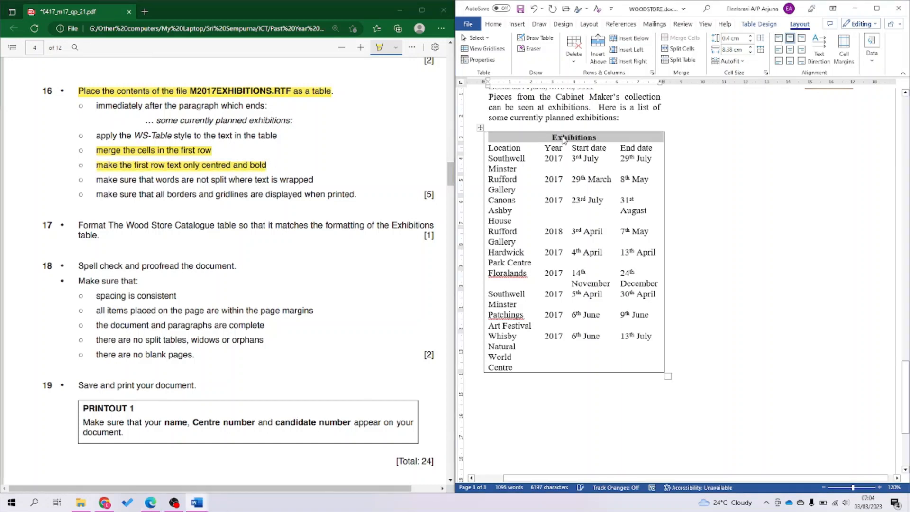
key(ctrl+s)
drag(96, 179, 310, 181)
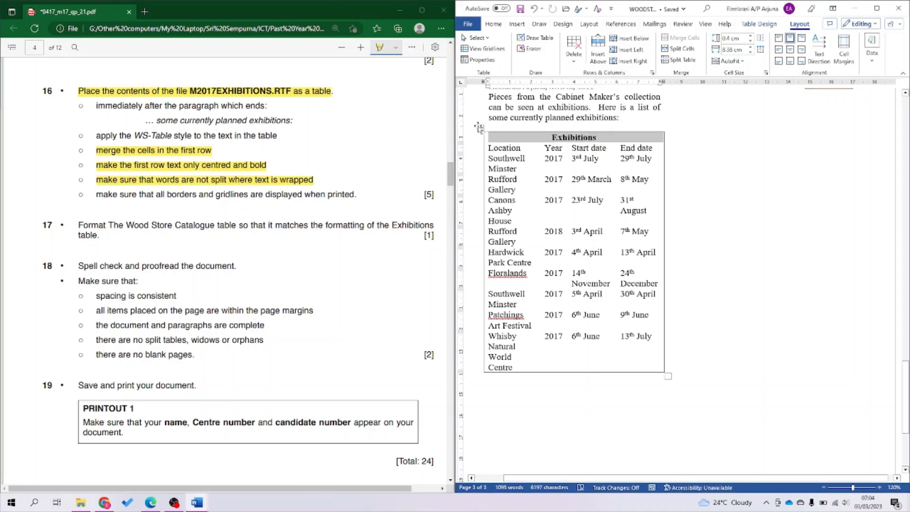
Give every cell of the Exhibitions table a border and show its gridlines.
click(480, 127)
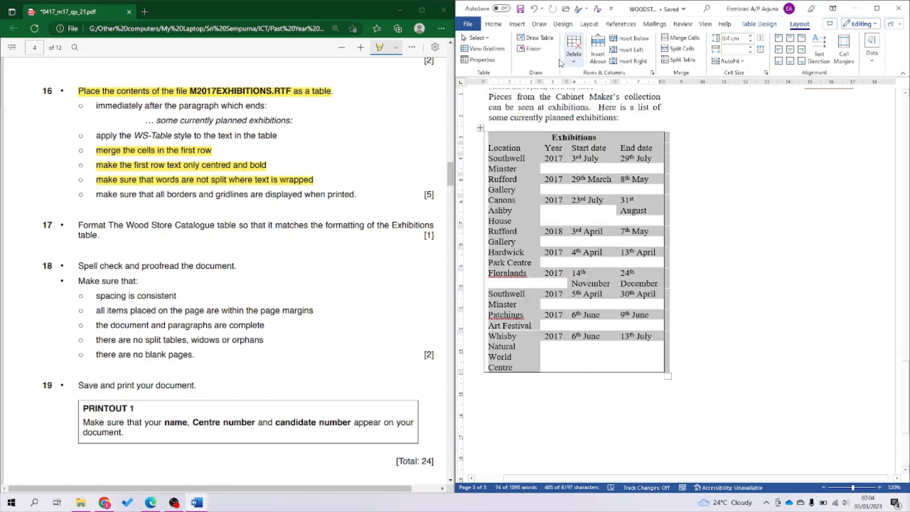
click(494, 23)
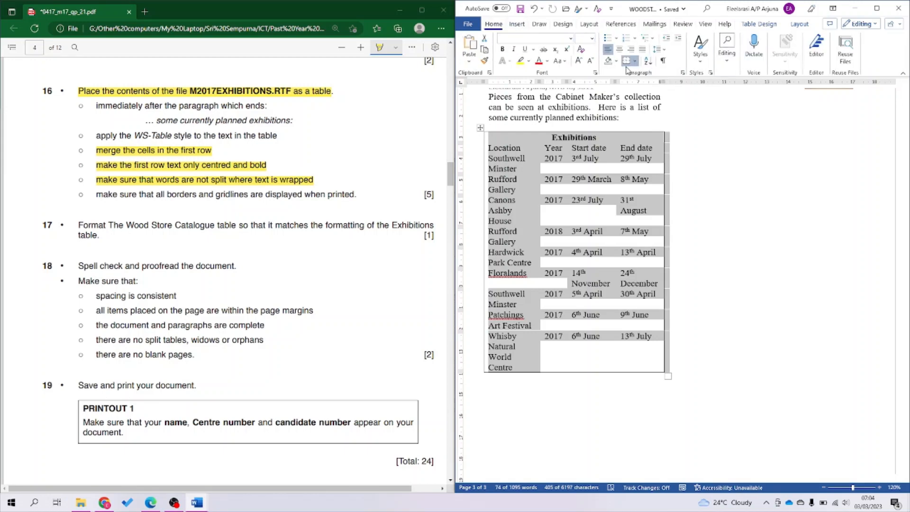
click(635, 60)
click(646, 141)
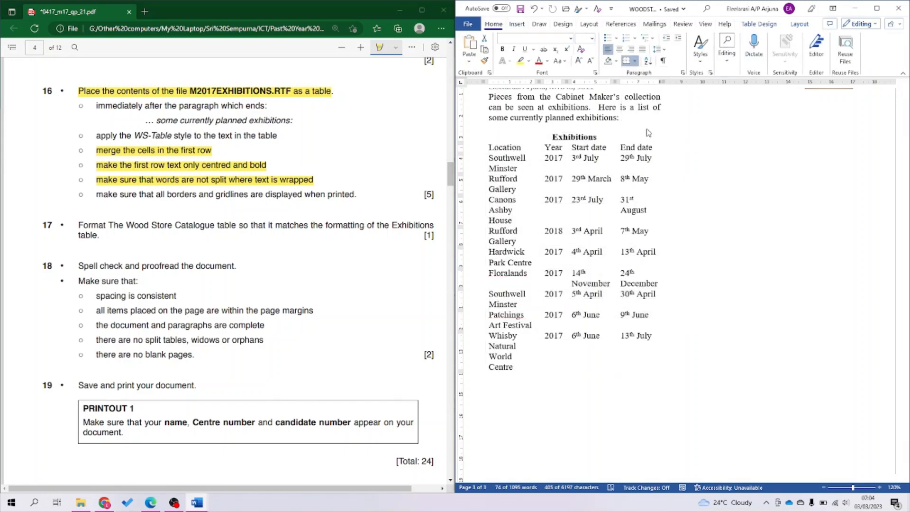
click(634, 61)
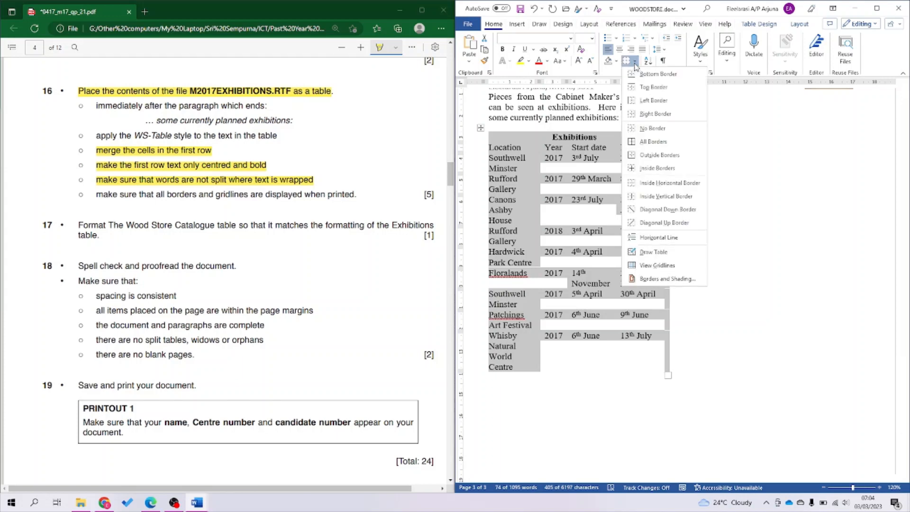
click(655, 145)
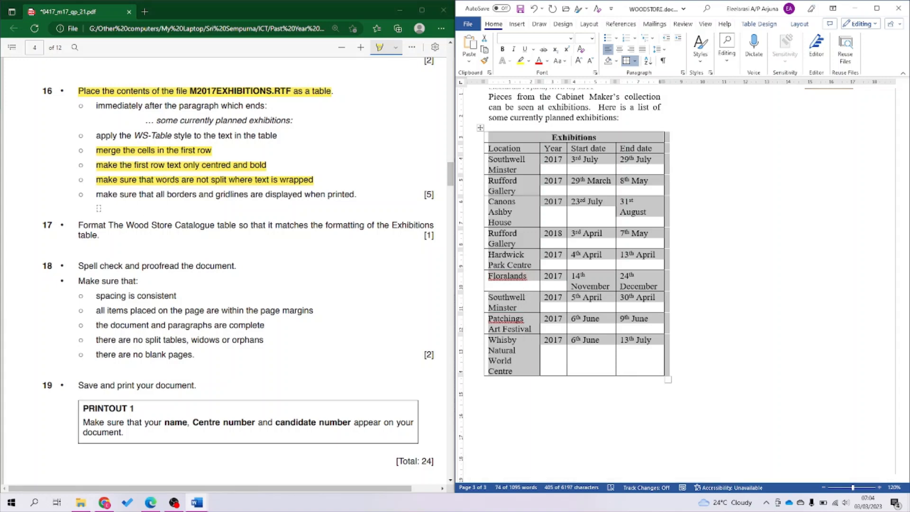
Highlight the borders instruction in the task sheet and save the newsletter.
drag(96, 195, 357, 196)
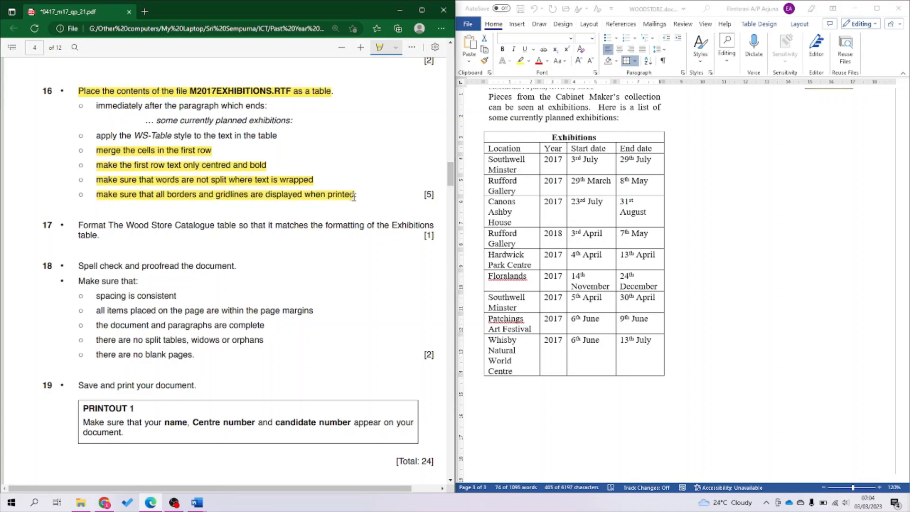
click(552, 212)
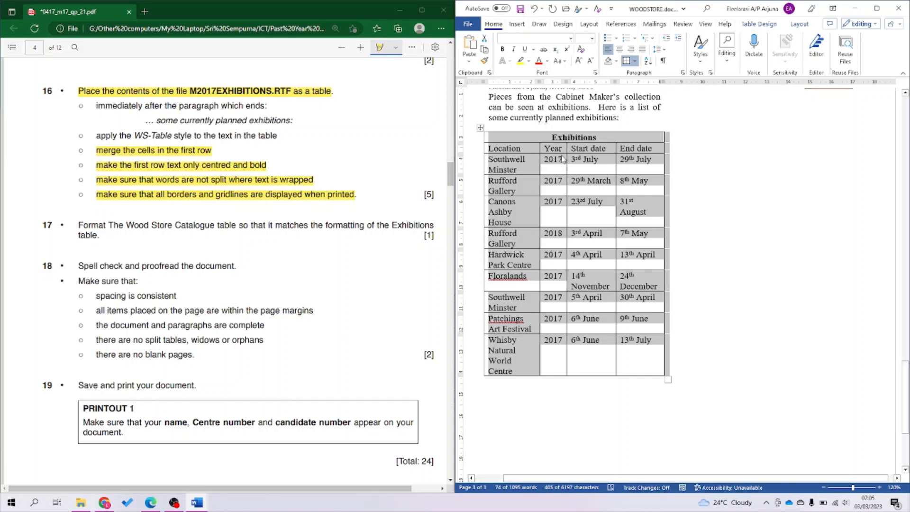
key(ctrl+s)
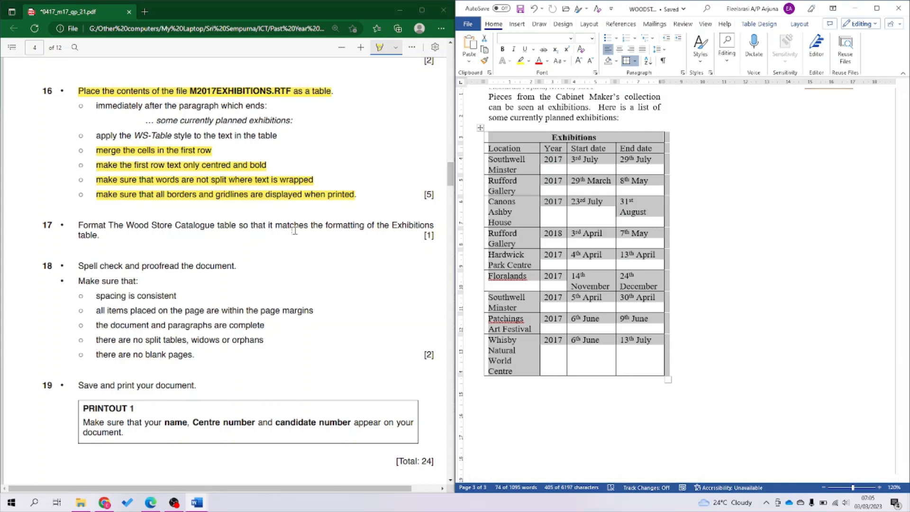
scroll(294, 230, down, 3)
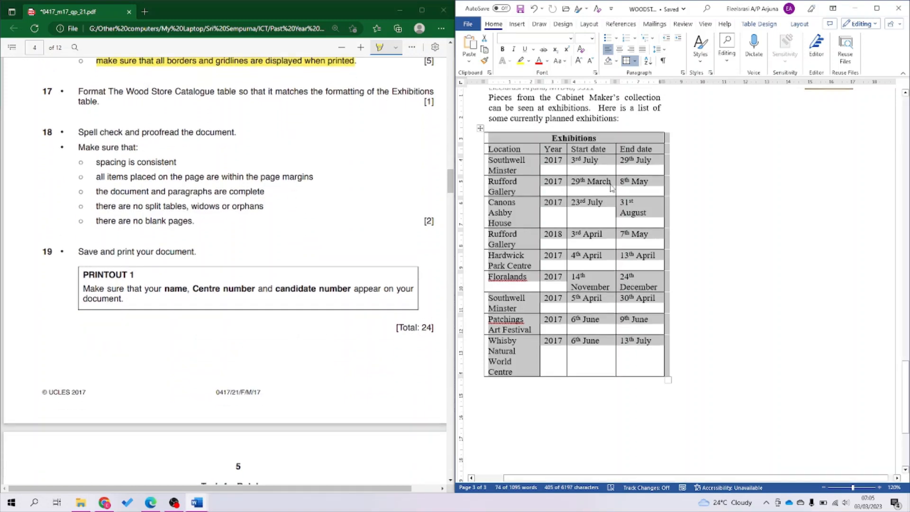
scroll(611, 185, up, 6)
scroll(610, 185, up, 5)
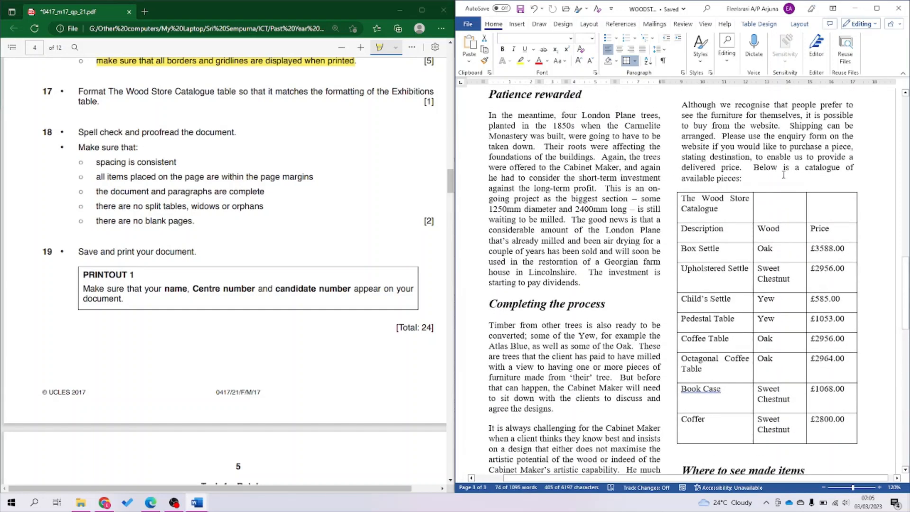
Highlight the WS-Table style instruction in the question paper.
click(784, 175)
click(673, 188)
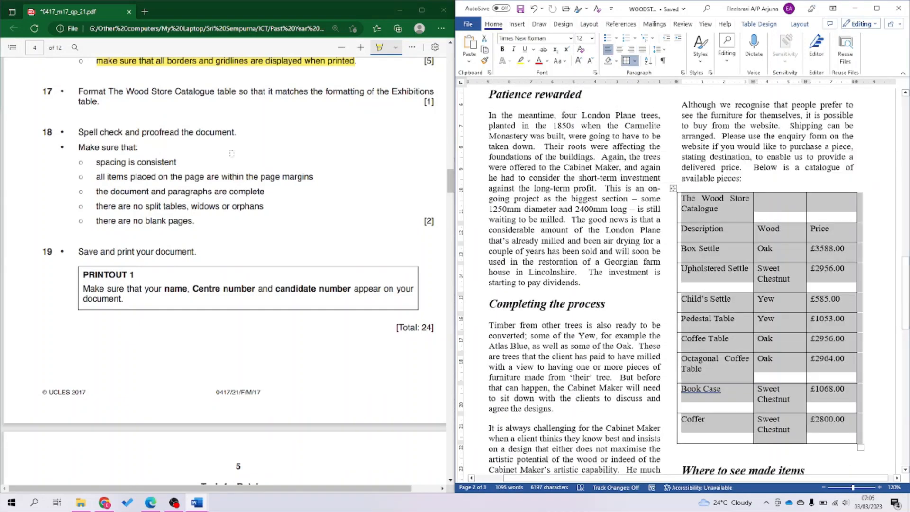
click(119, 118)
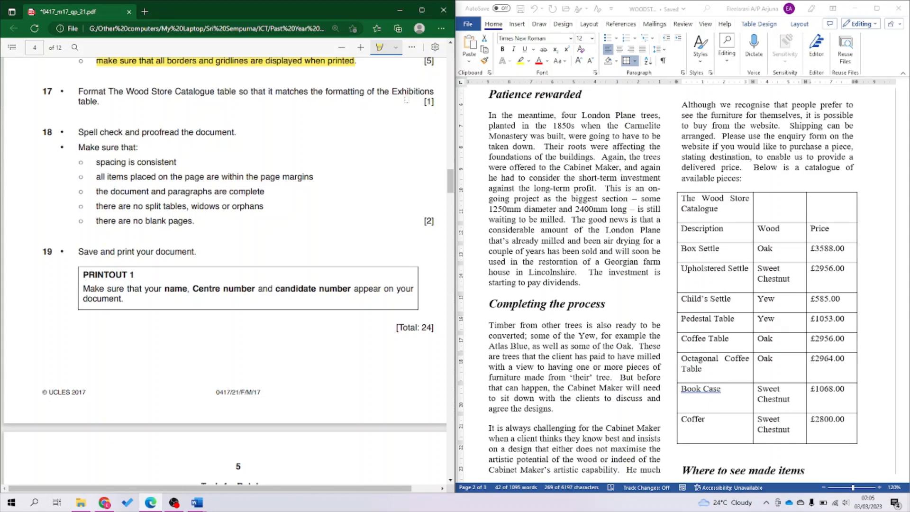
scroll(264, 108, up, 3)
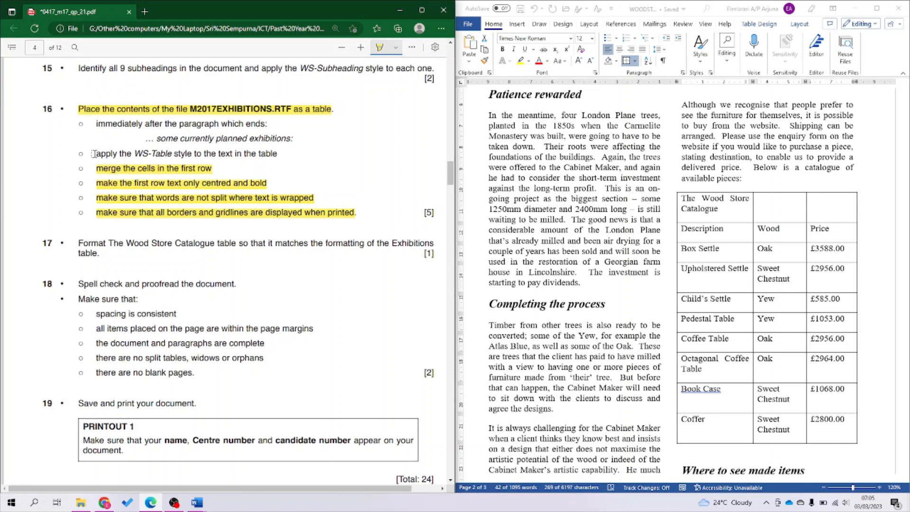
mouse_move(93, 153)
mouse_down()
mouse_move(113, 169)
mouse_move(194, 176)
mouse_move(221, 188)
mouse_move(203, 160)
mouse_move(114, 156)
mouse_move(278, 155)
mouse_up()
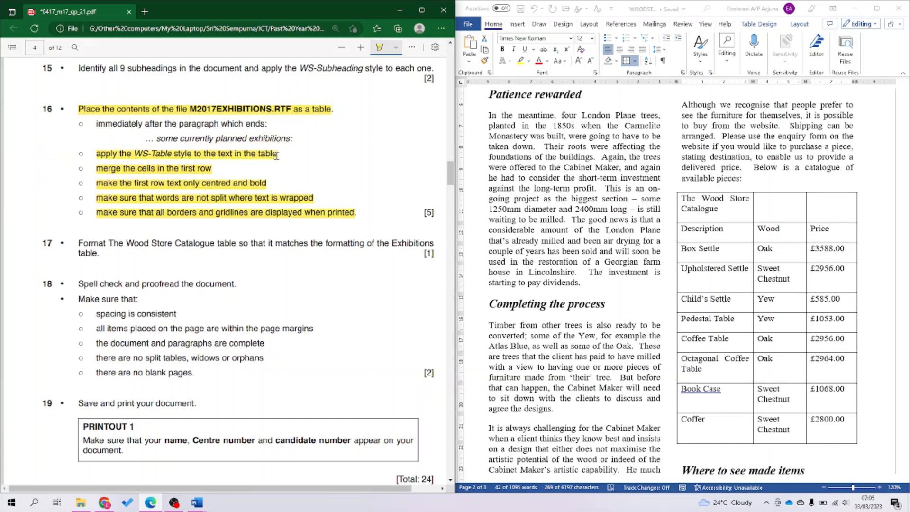
Apply the WS-Table style to the Wood Store Catalogue table and select its first row.
click(695, 204)
click(710, 209)
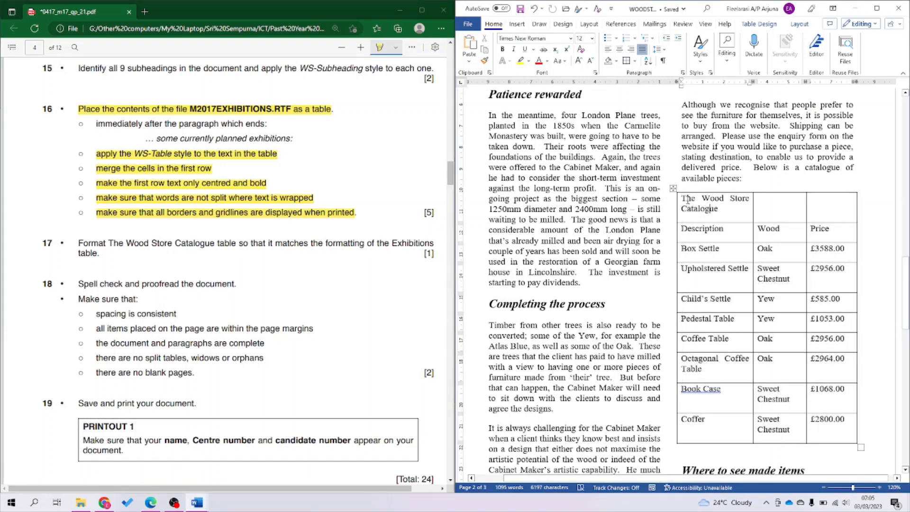
click(673, 188)
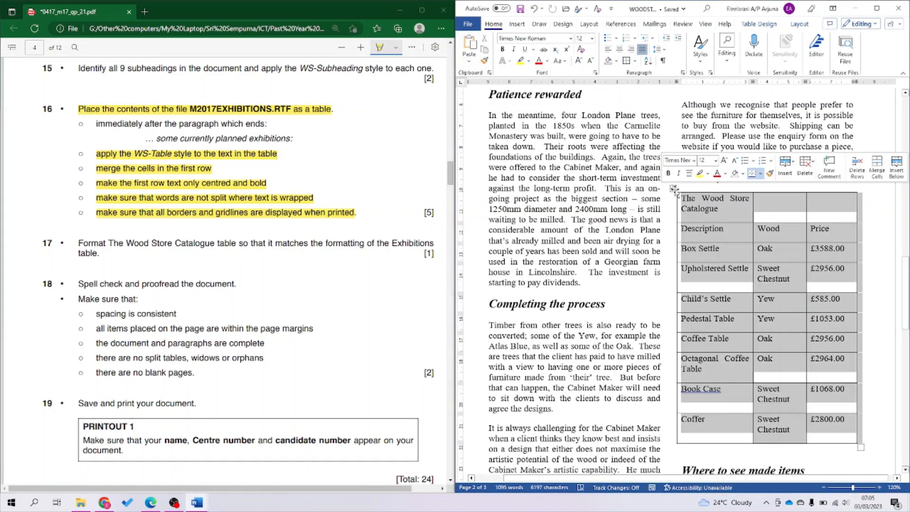
click(701, 56)
click(825, 81)
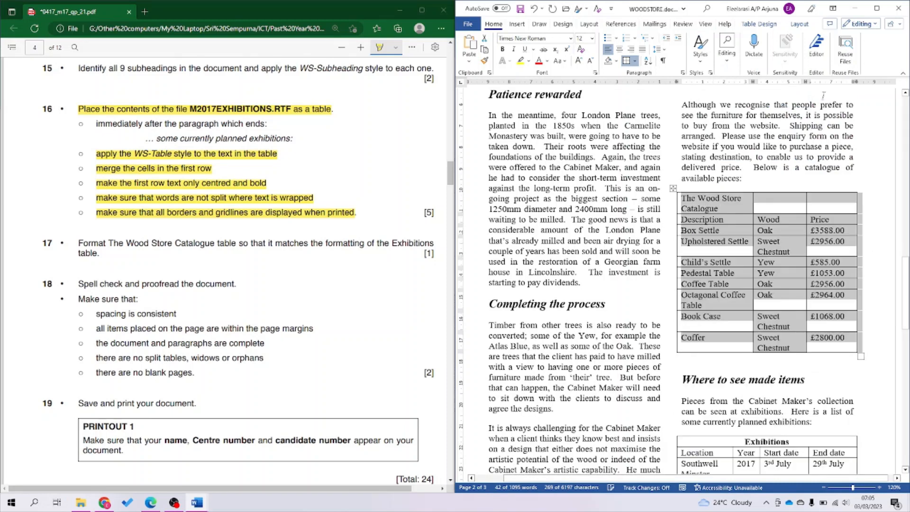
click(748, 198)
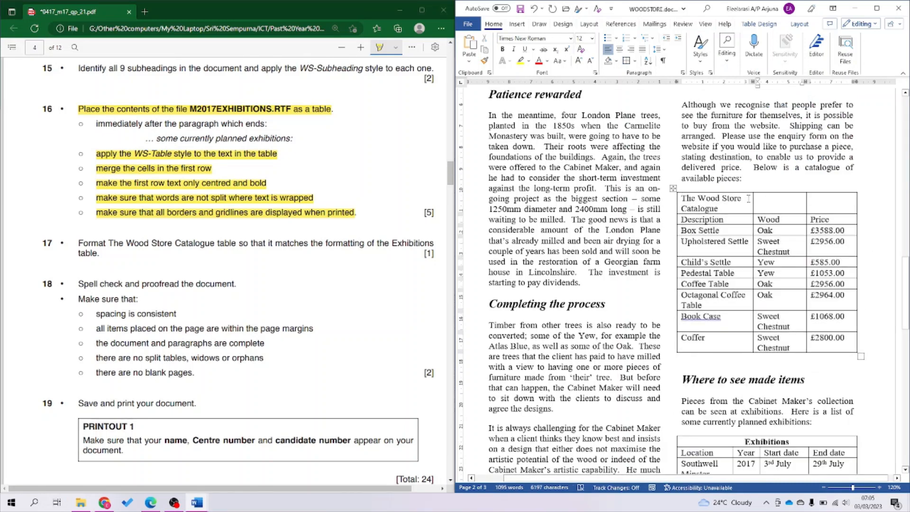
drag(749, 198, 834, 199)
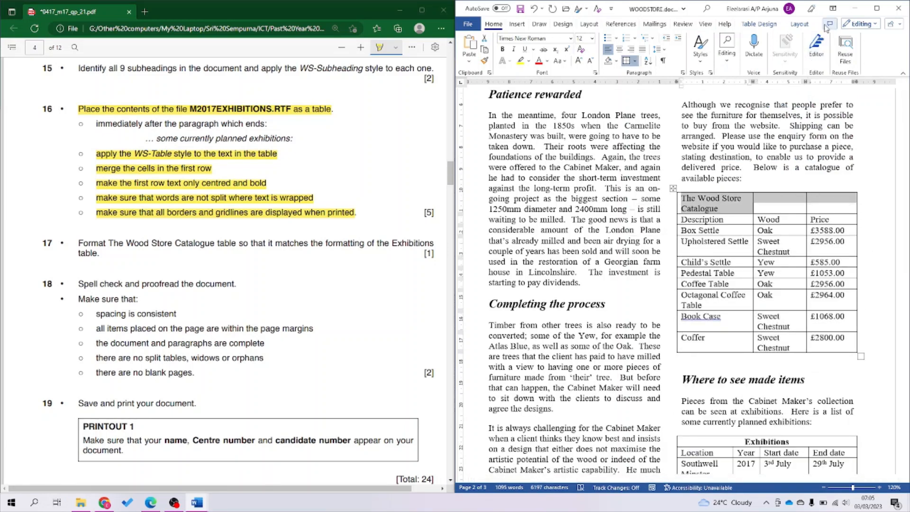
click(800, 24)
Merge the catalogue's first row into one cell, make the title bold and centred, and save.
click(681, 38)
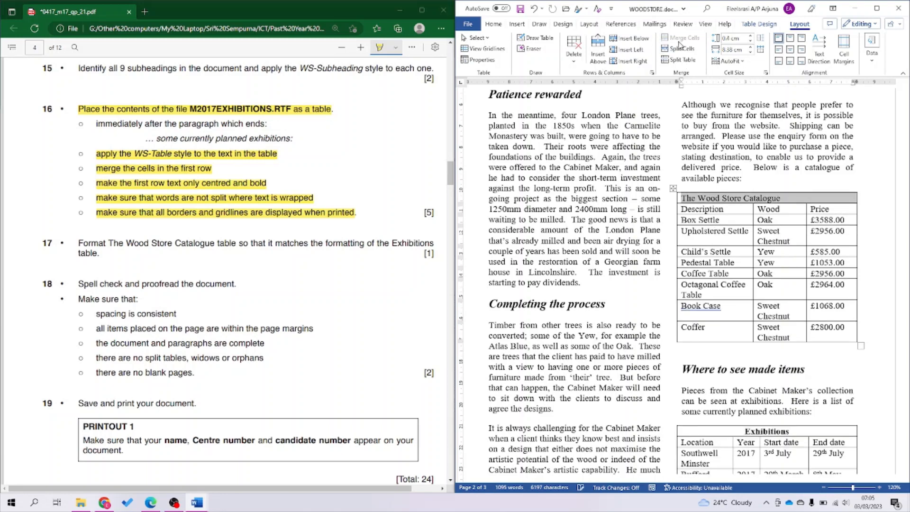
key(ctrl+b)
key(ctrl+e)
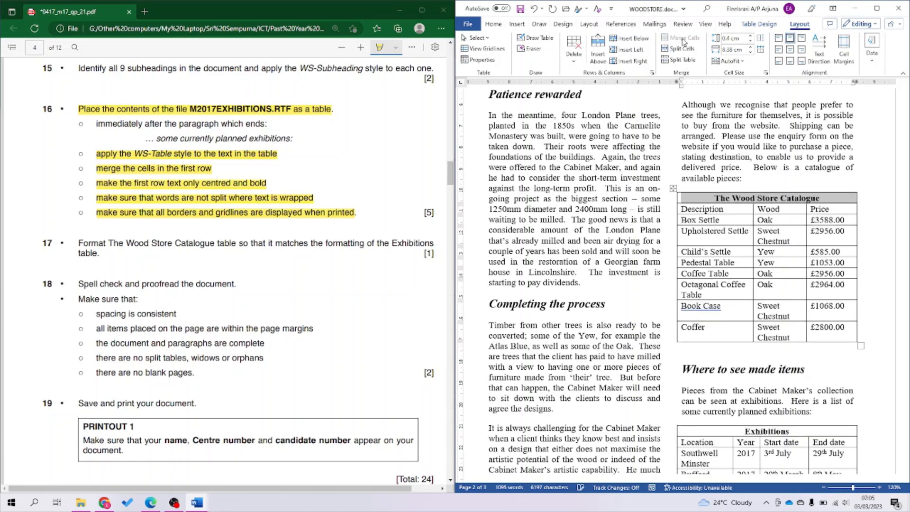
key(ctrl+s)
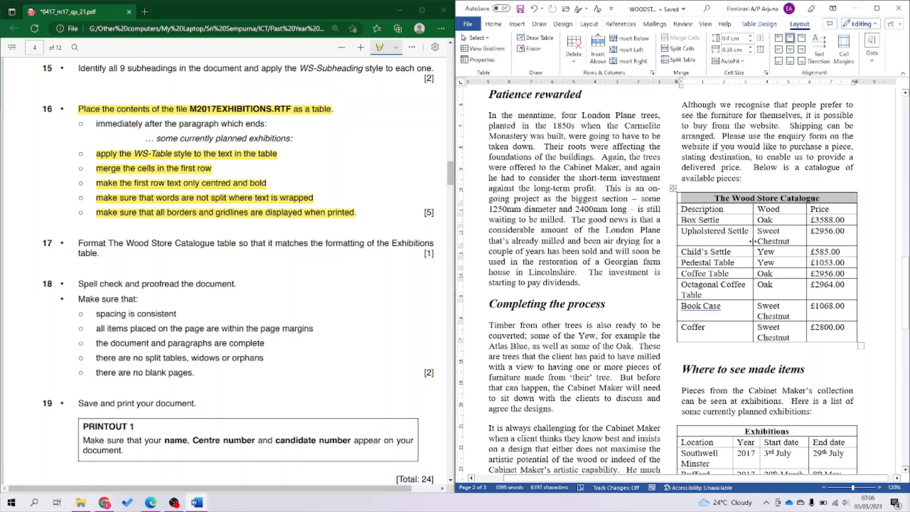
Undo an accidental Description column resize, keeping the title centred.
mouse_move(751, 241)
mouse_down()
mouse_move(733, 247)
mouse_move(744, 249)
mouse_up()
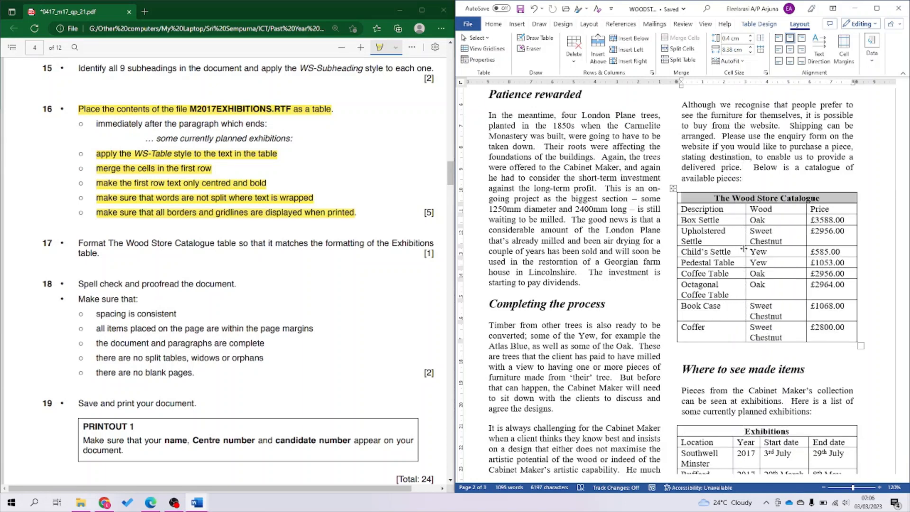
key(ctrl+z)
key(ctrl+z)
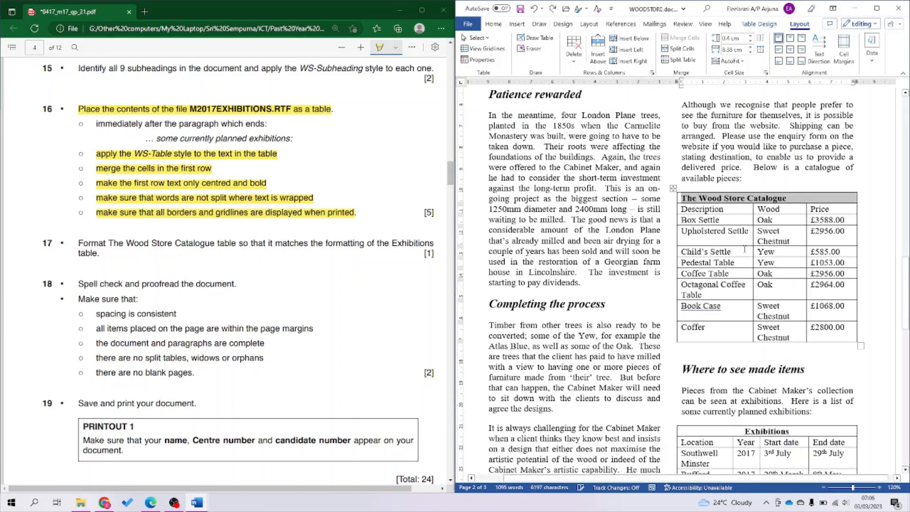
key(ctrl+y)
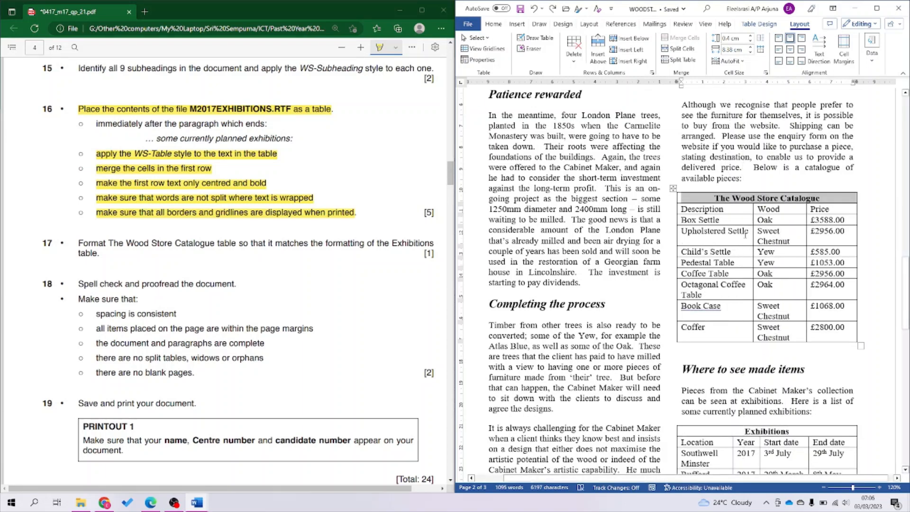
click(745, 232)
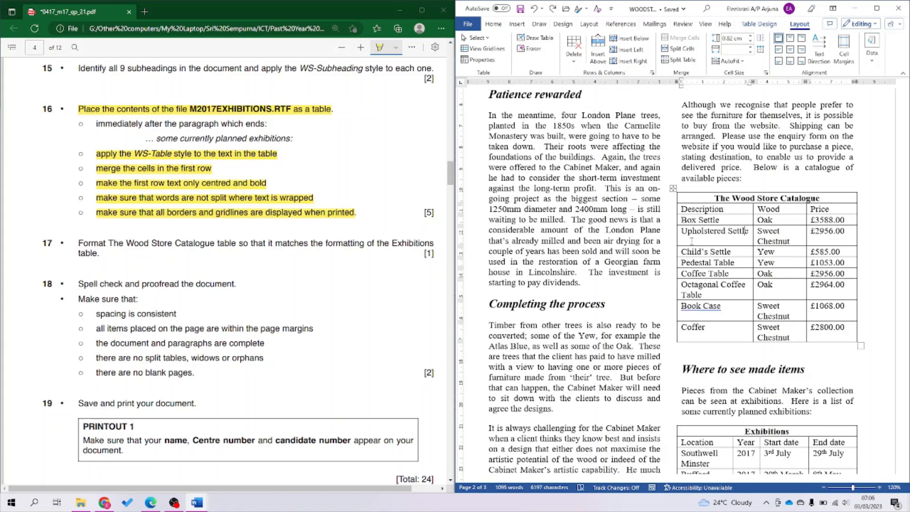
Highlight item 17 yellow in the question paper.
scroll(770, 344, down, 2)
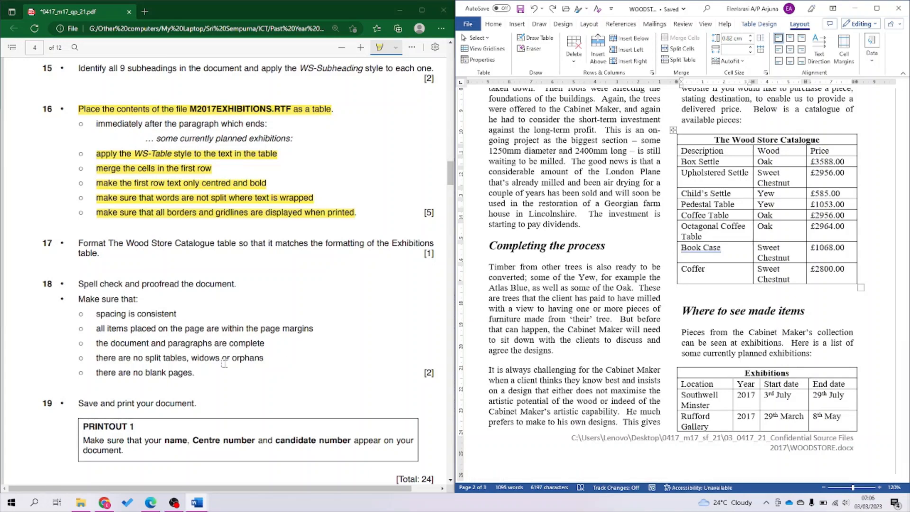
scroll(160, 301, down, 5)
scroll(159, 301, up, 3)
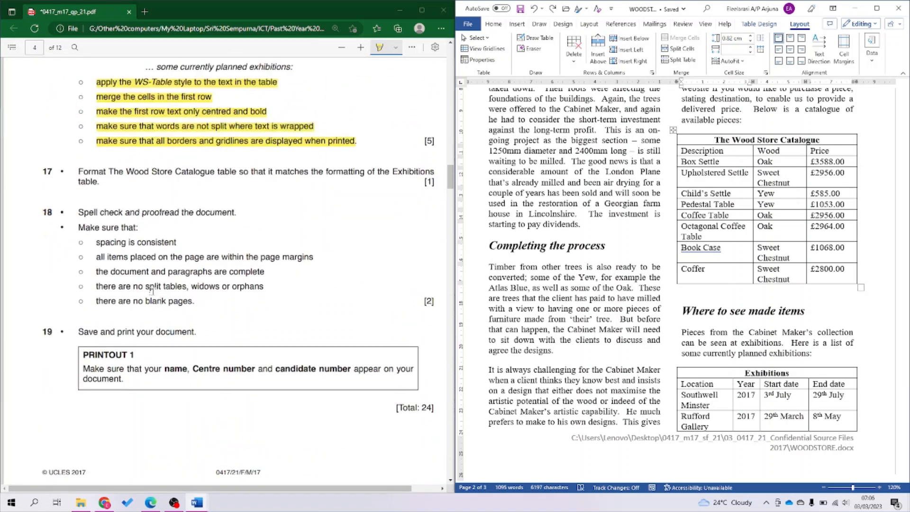
drag(80, 171, 99, 183)
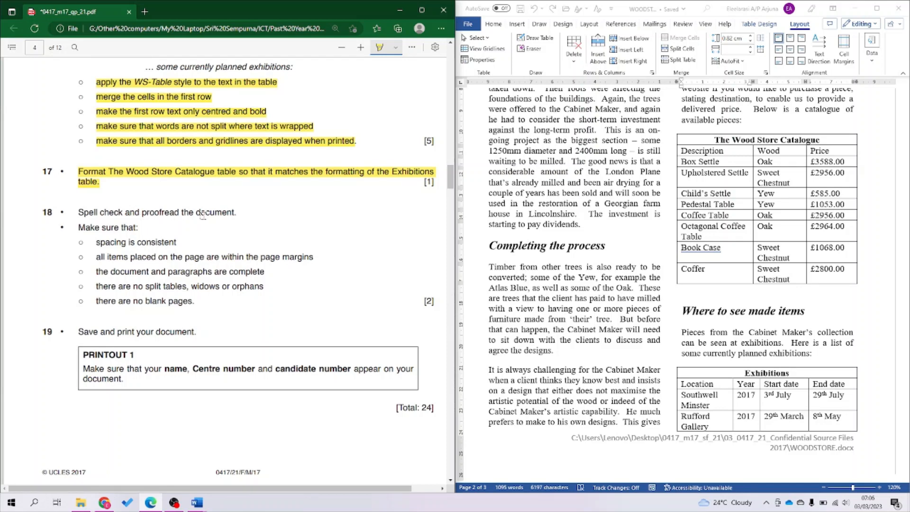
Spell check the newsletter, ignoring Book Case, Floralands and Patchings, then close the Editor pane.
click(666, 280)
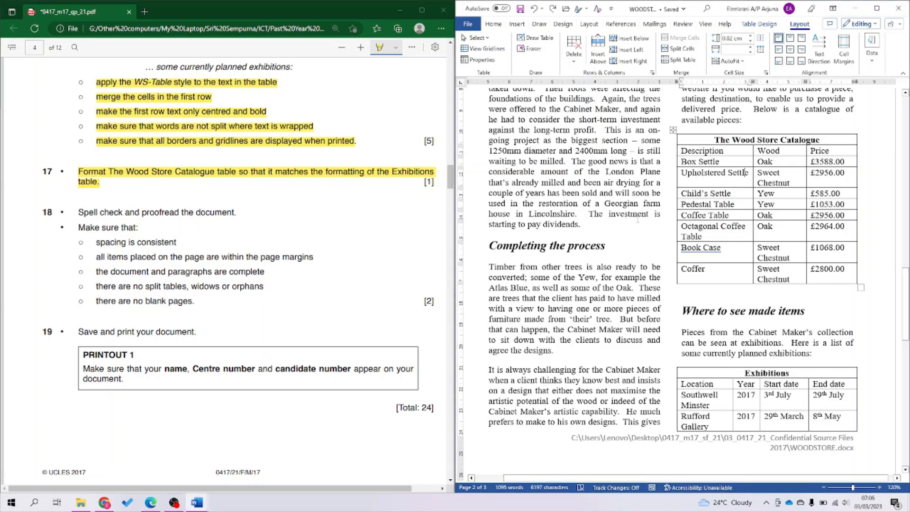
click(683, 24)
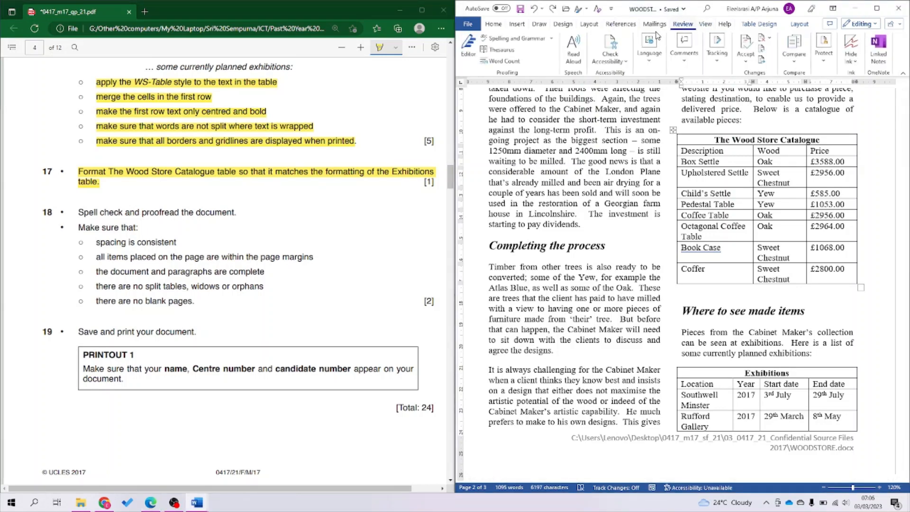
click(506, 41)
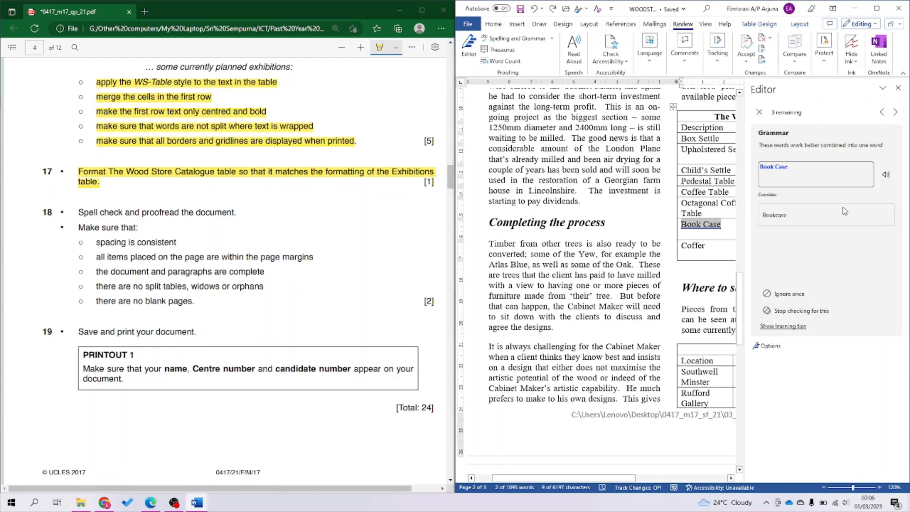
click(759, 112)
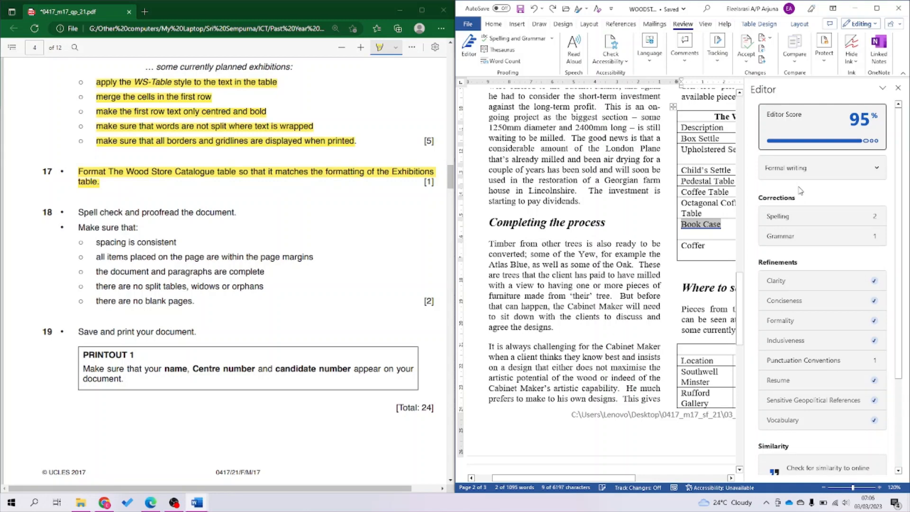
click(800, 216)
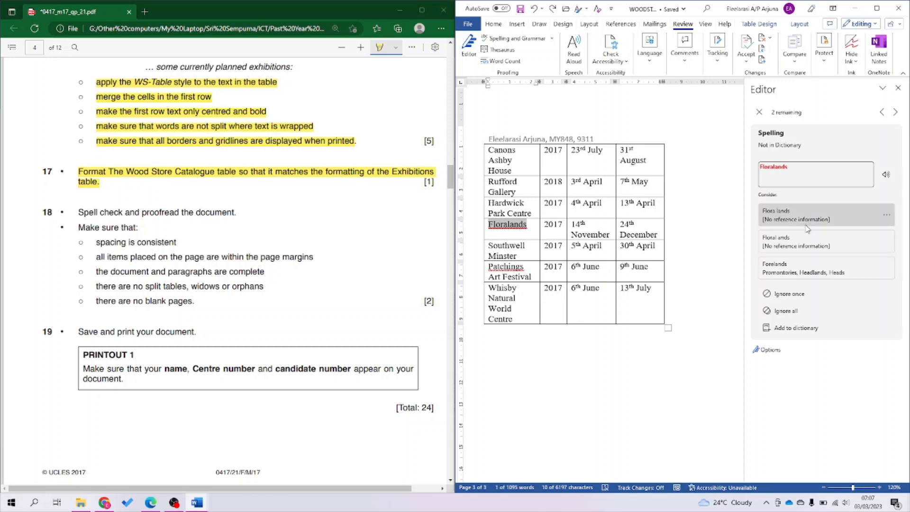
click(801, 300)
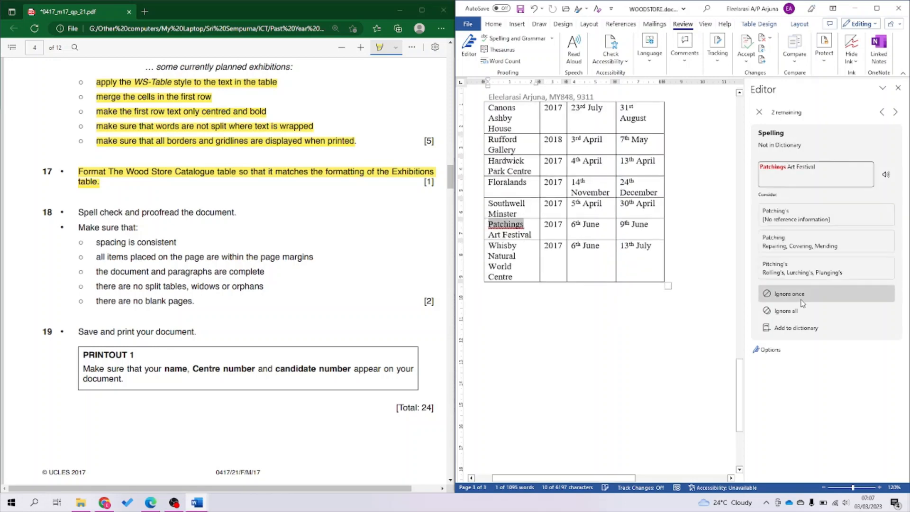
click(802, 302)
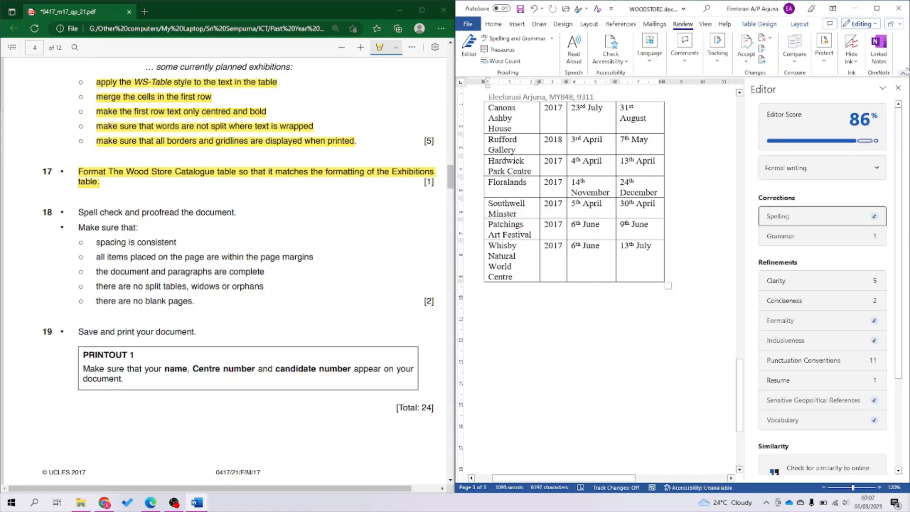
click(898, 88)
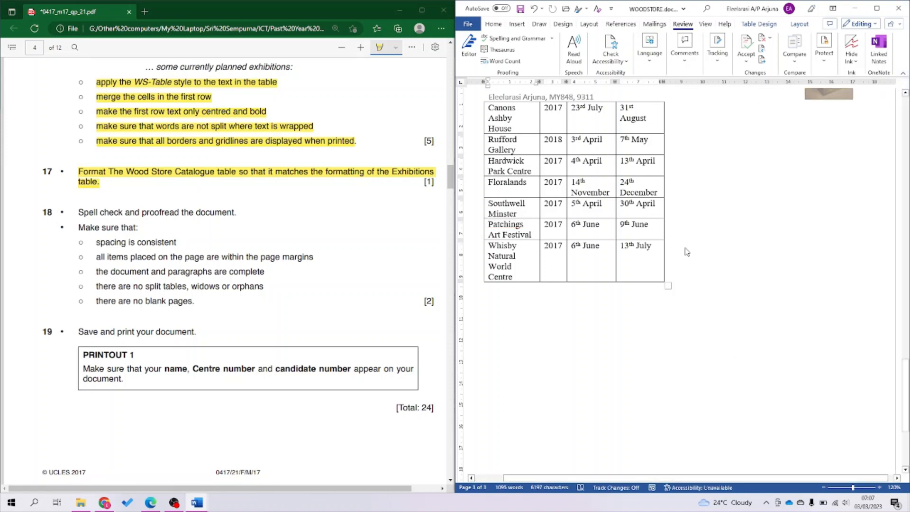
Save the newsletter and scroll back up through it.
key(ctrl+s)
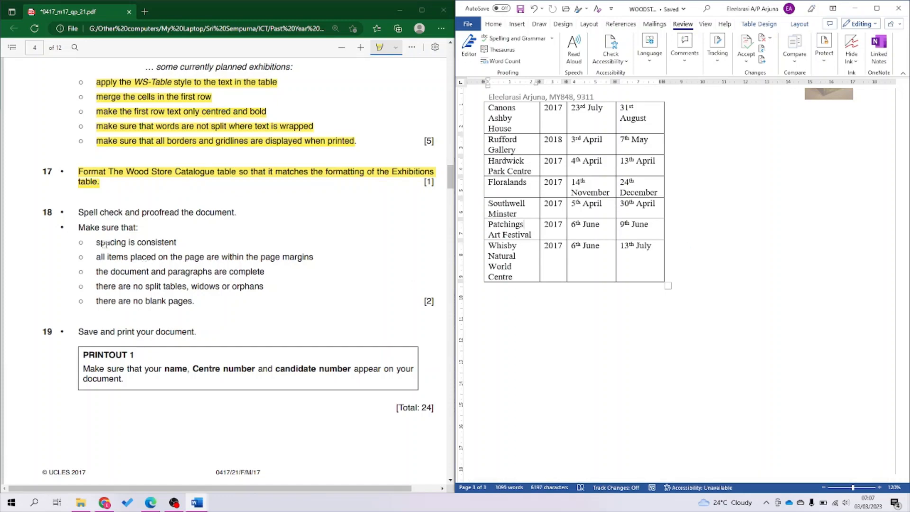
scroll(609, 318, up, 10)
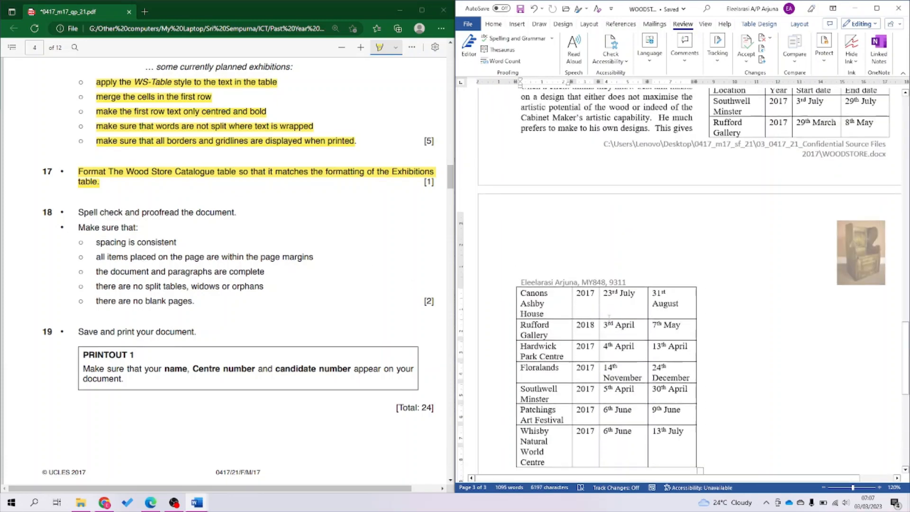
scroll(610, 323, up, 10)
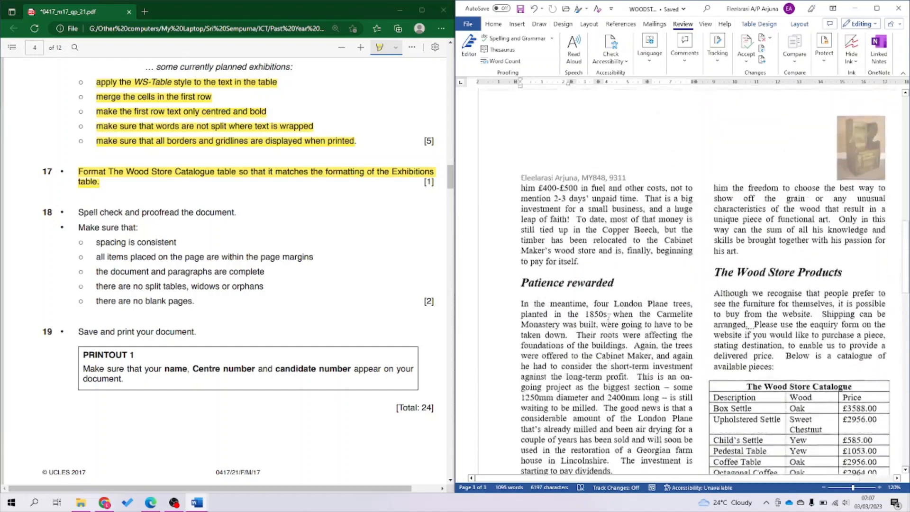
scroll(610, 322, up, 10)
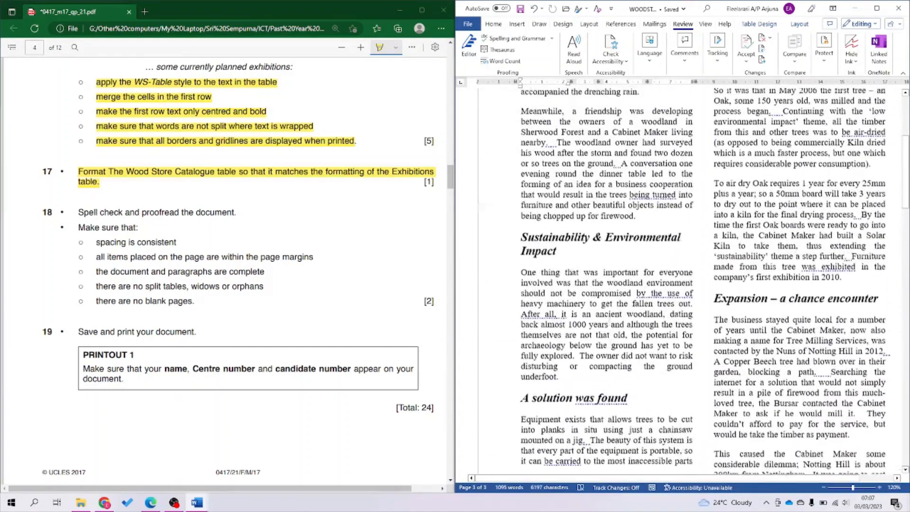
scroll(609, 318, down, 9)
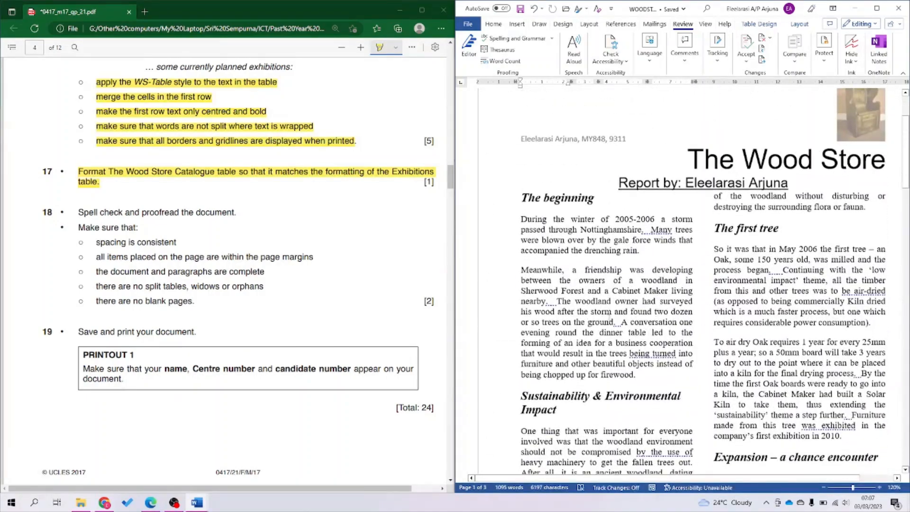
scroll(611, 315, up, 3)
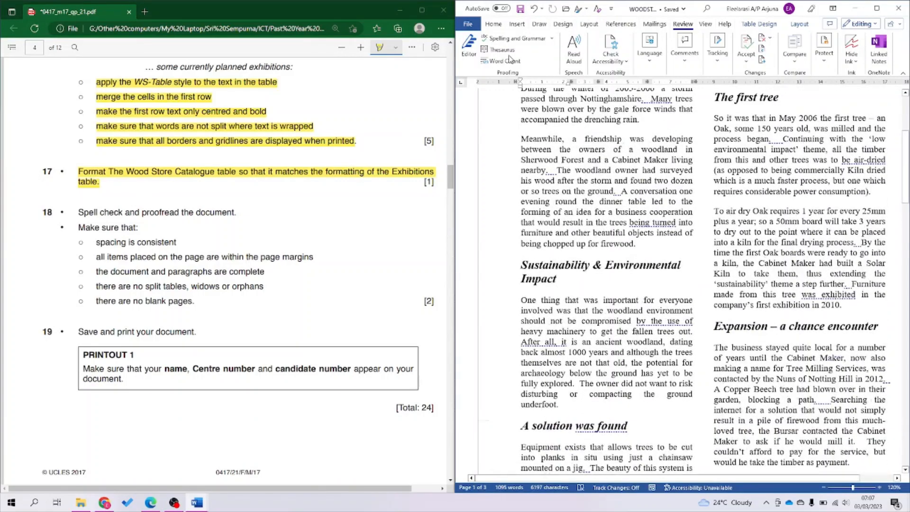
Turn on formatting marks and scroll through the pages to find where the Exhibitions table splits.
click(494, 25)
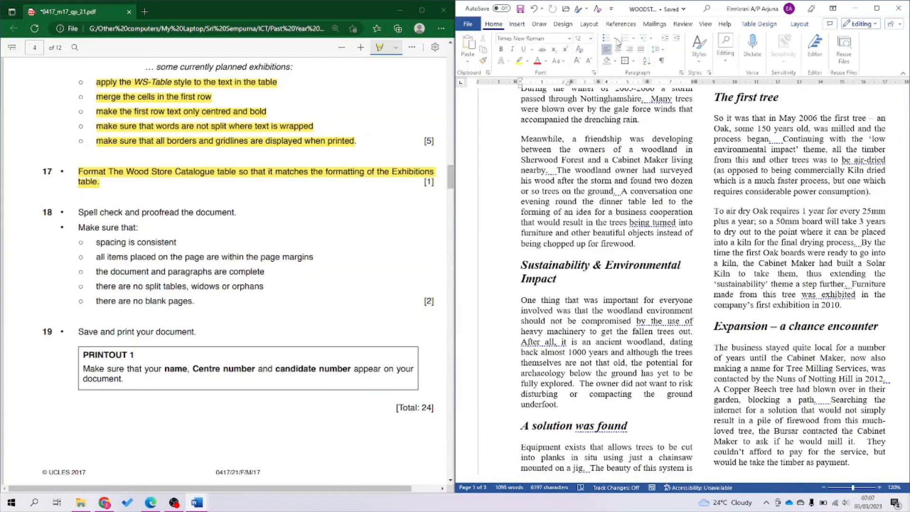
click(663, 60)
scroll(677, 171, up, 5)
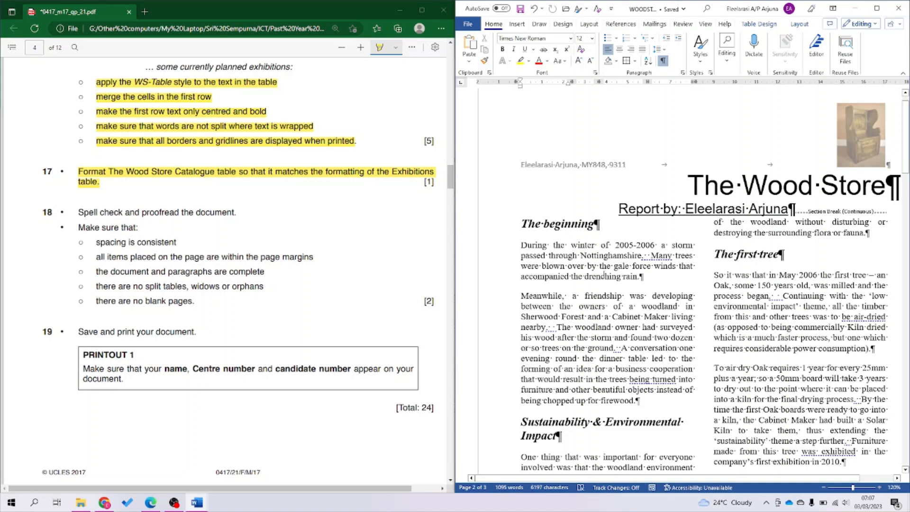
scroll(604, 276, down, 3)
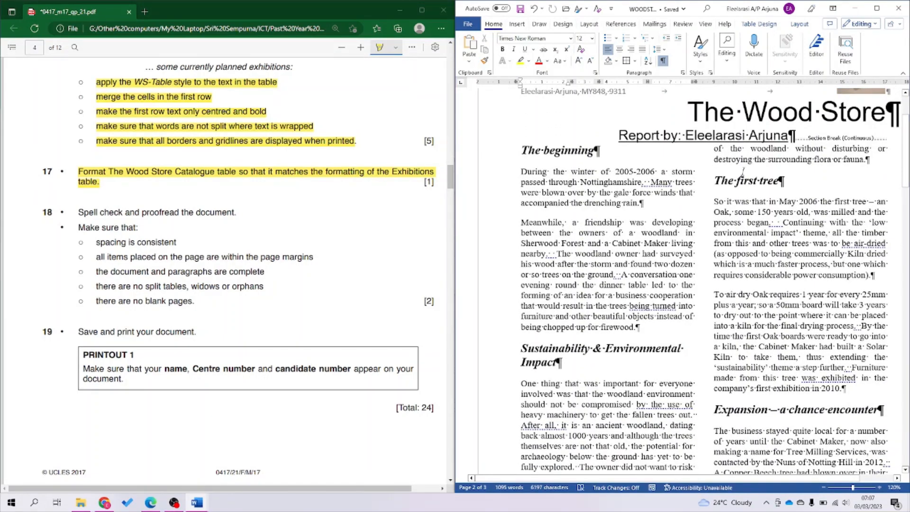
scroll(744, 172, down, 8)
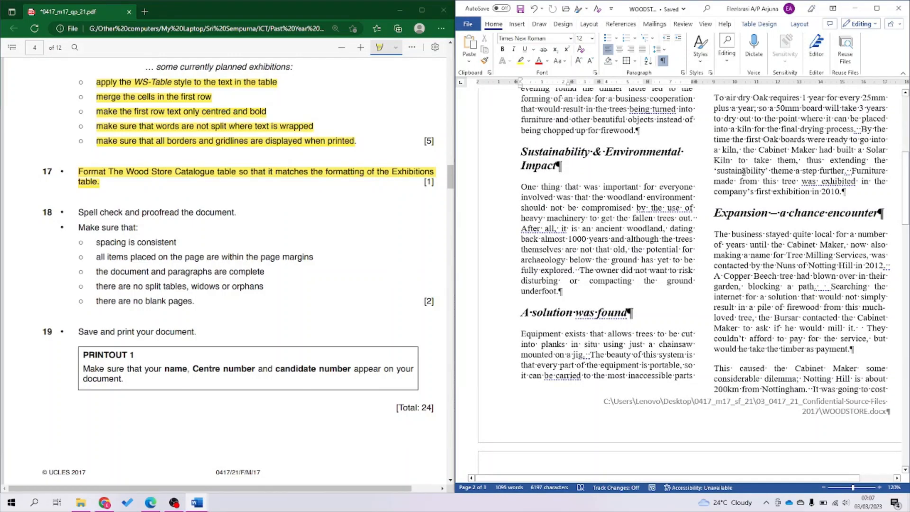
scroll(744, 172, down, 10)
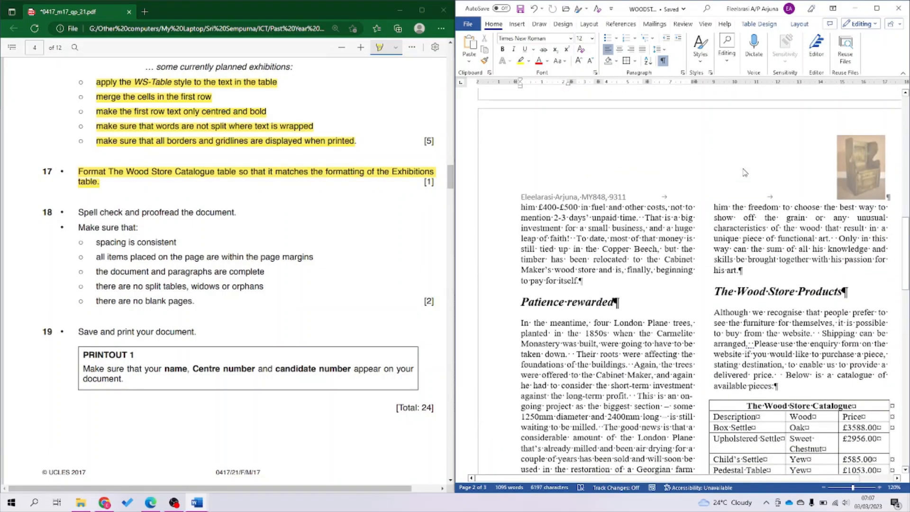
scroll(744, 172, down, 12)
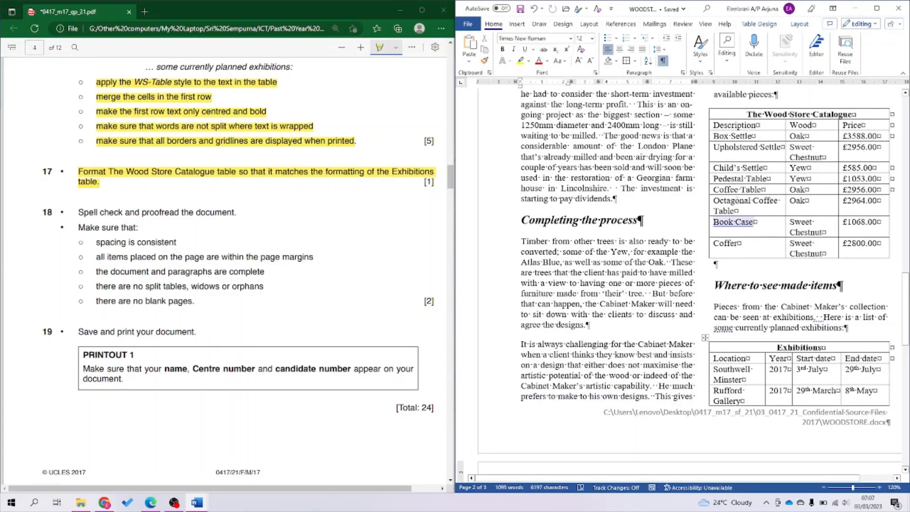
scroll(737, 202, up, 3)
scroll(738, 201, down, 4)
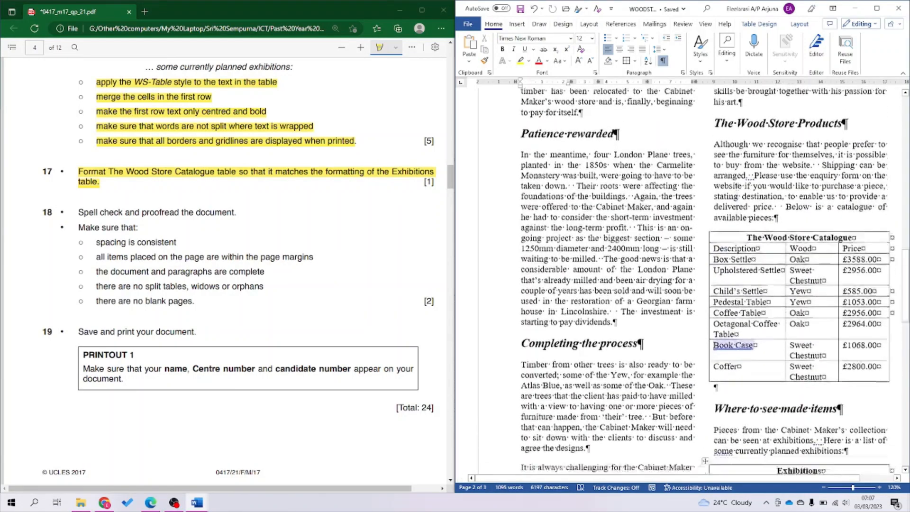
scroll(737, 202, down, 5)
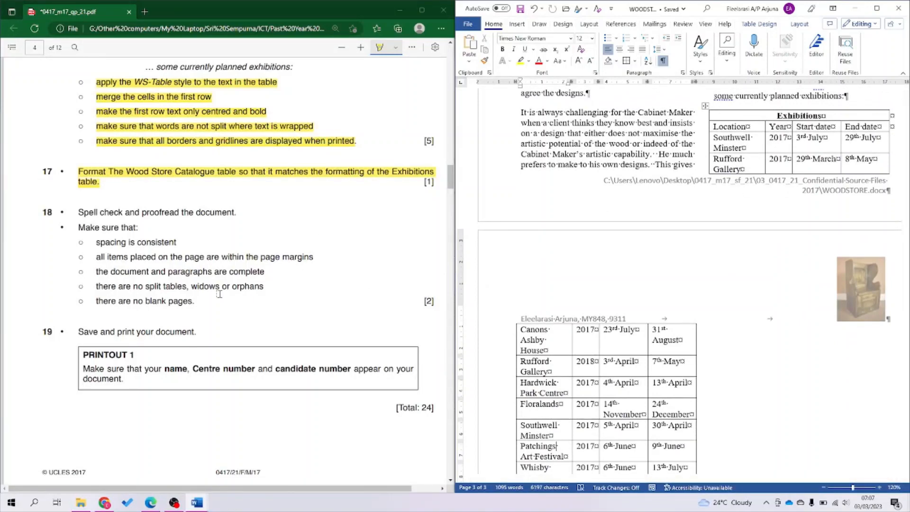
Highlight the 'no split tables, widows or orphans' line and put the cursor before 'Where to see made items'.
click(119, 287)
drag(120, 286, 264, 287)
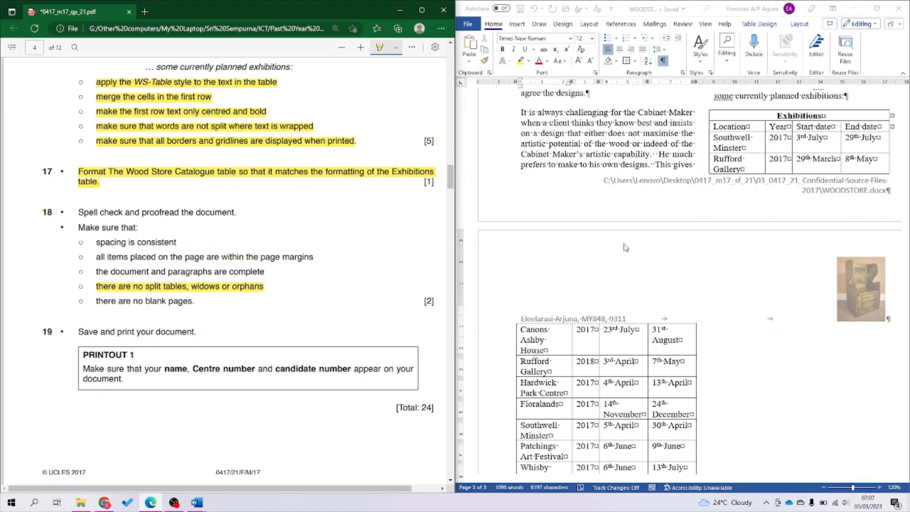
scroll(812, 164, up, 1)
scroll(813, 164, up, 5)
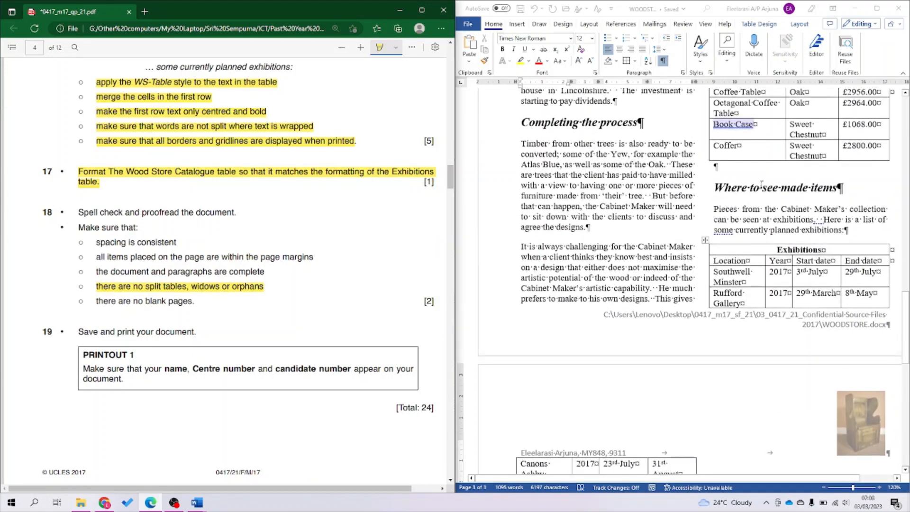
click(715, 188)
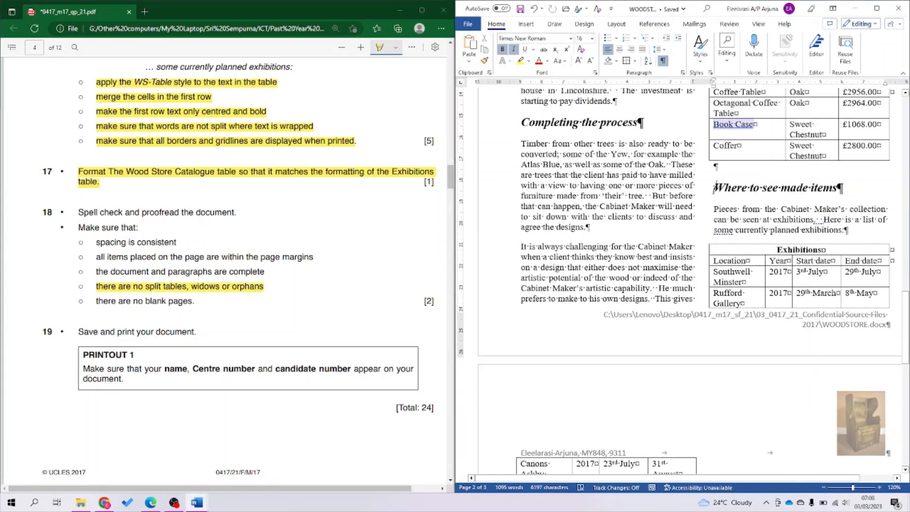
Insert a column break before the 'Where to see made items' heading and save the newsletter.
click(617, 24)
click(574, 38)
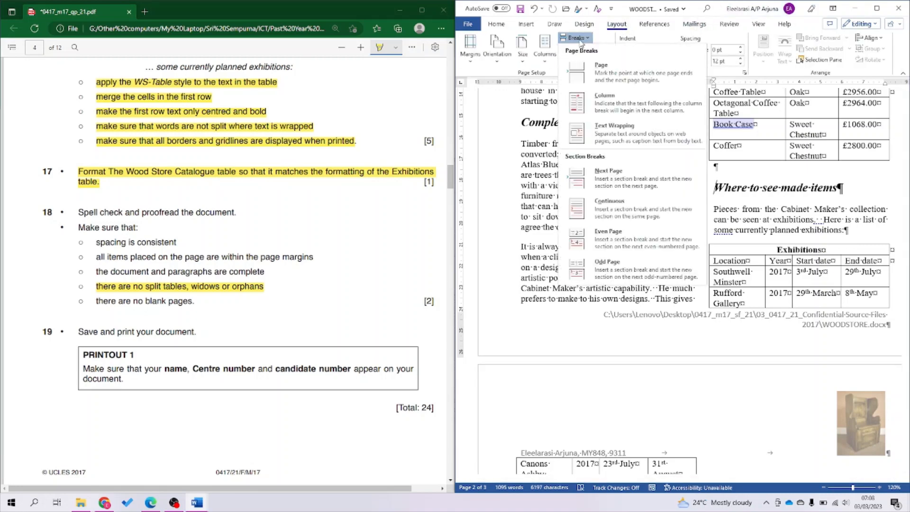
click(602, 108)
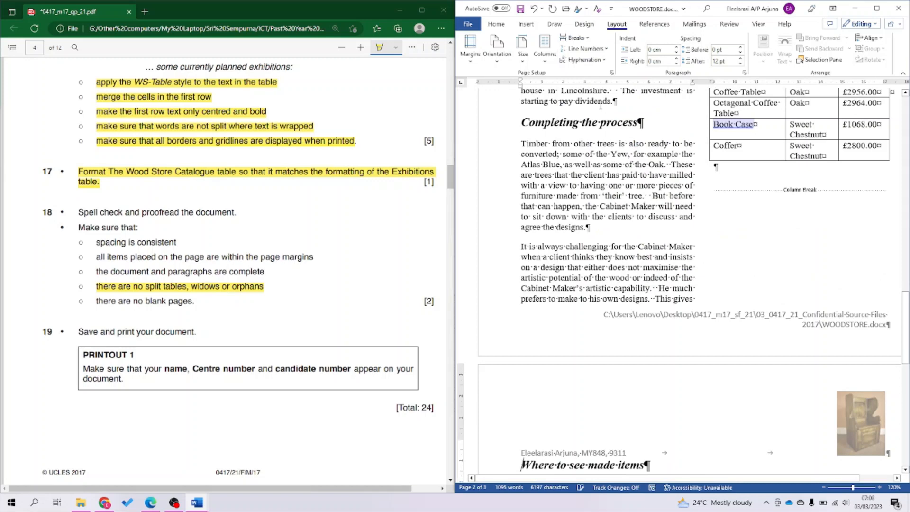
scroll(651, 315, down, 5)
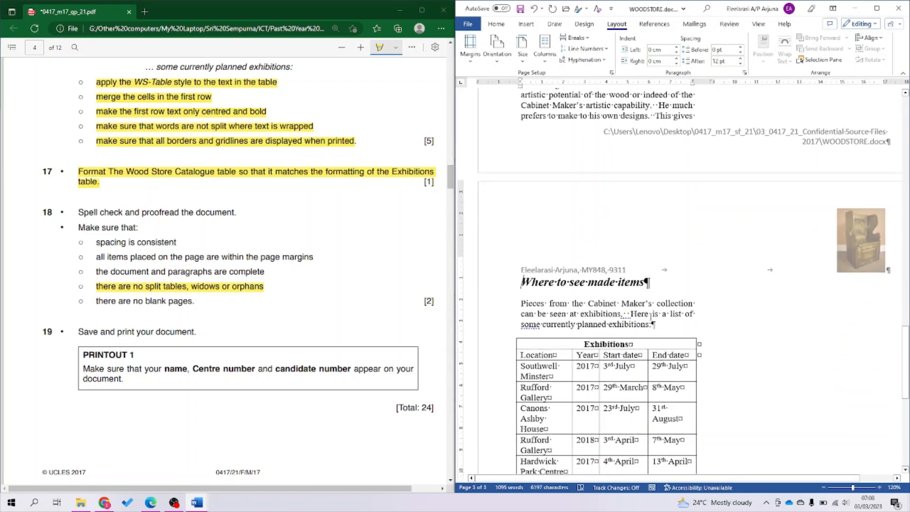
key(ctrl+s)
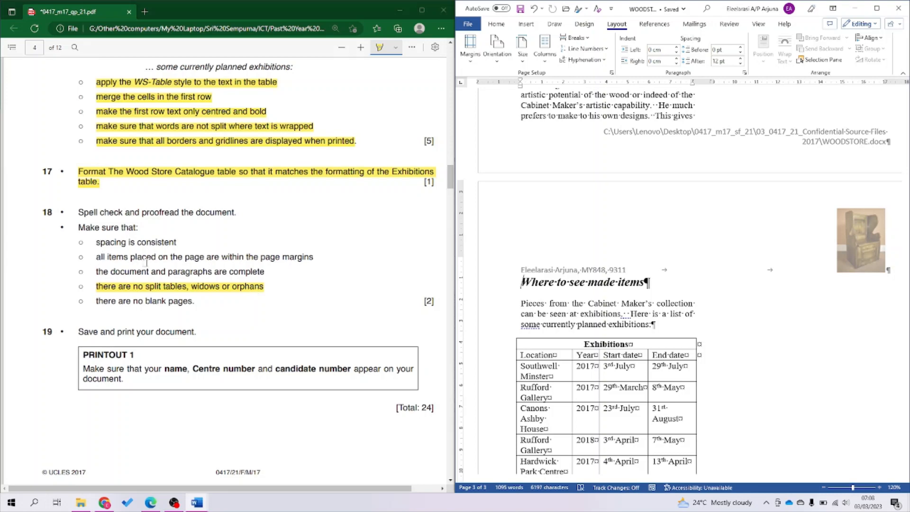
Check the Exhibitions table is now whole, then turn formatting marks off.
scroll(648, 328, down, 4)
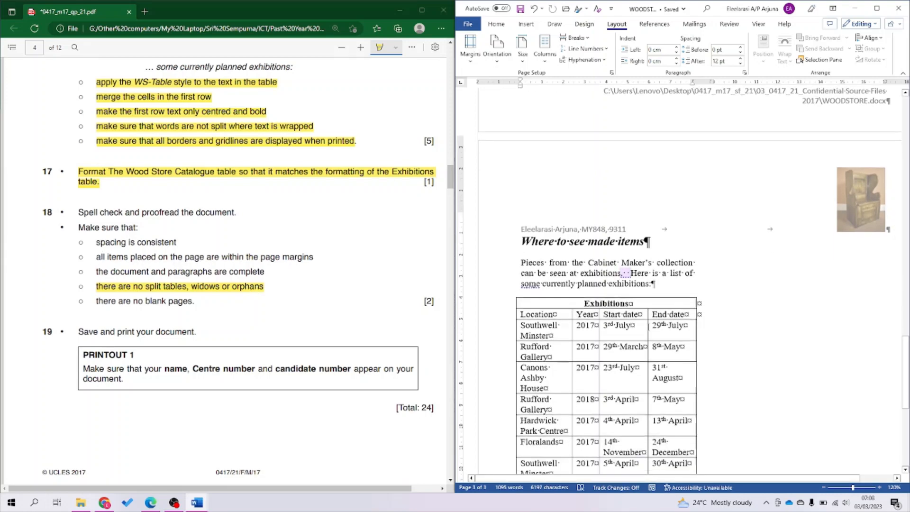
scroll(647, 327, down, 1)
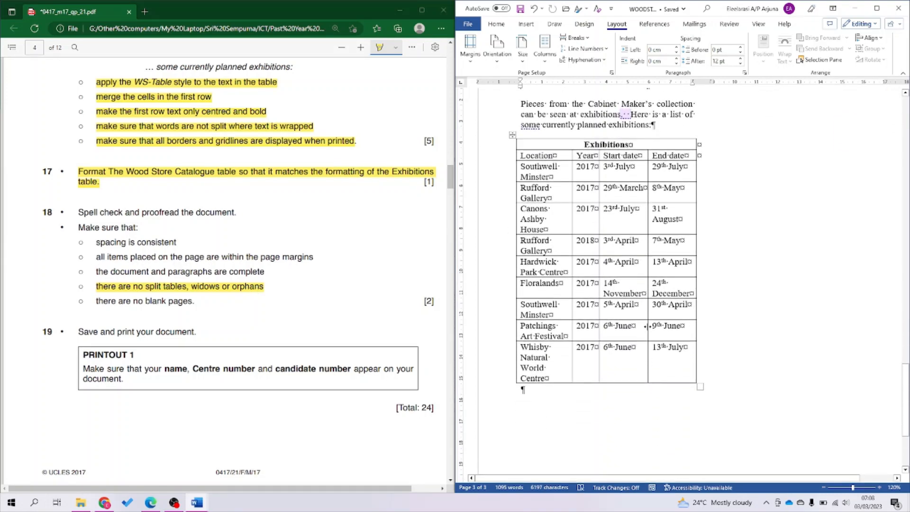
scroll(647, 327, up, 2)
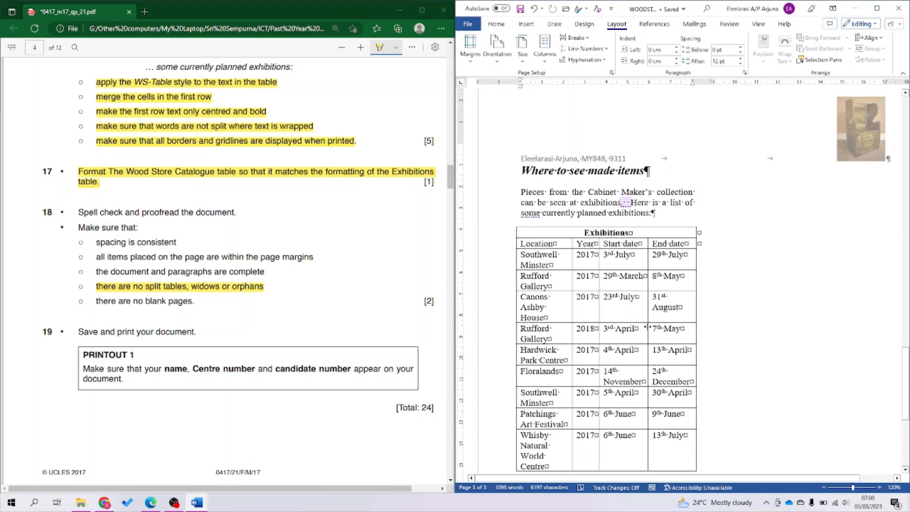
scroll(647, 327, down, 4)
scroll(649, 327, up, 1)
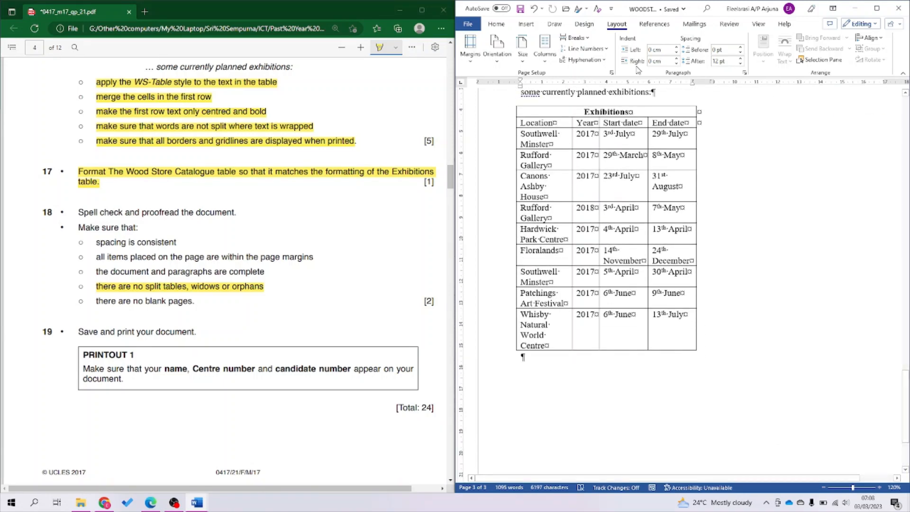
click(496, 26)
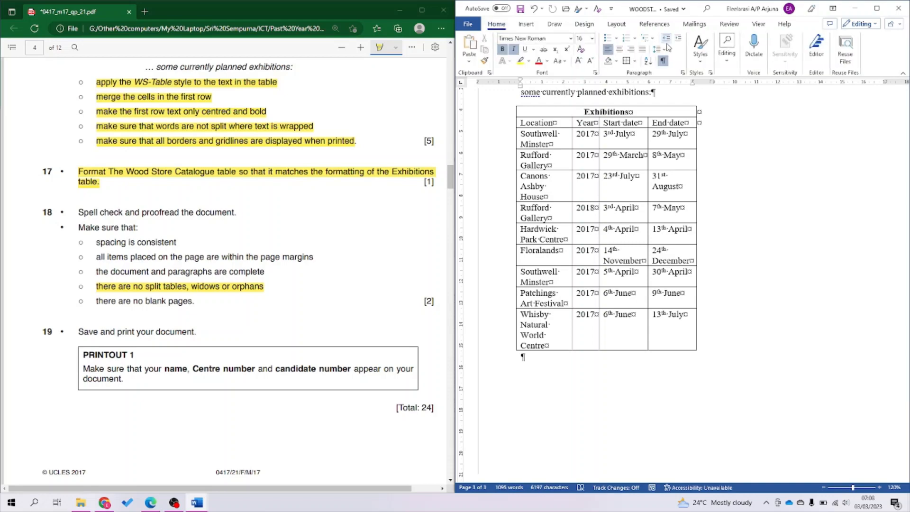
click(664, 60)
scroll(665, 224, up, 4)
scroll(664, 225, up, 15)
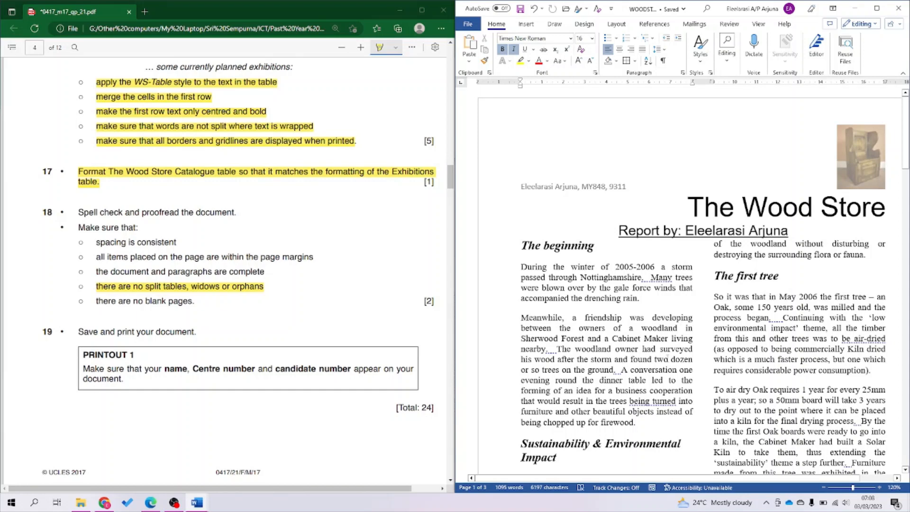
key(ctrl+p)
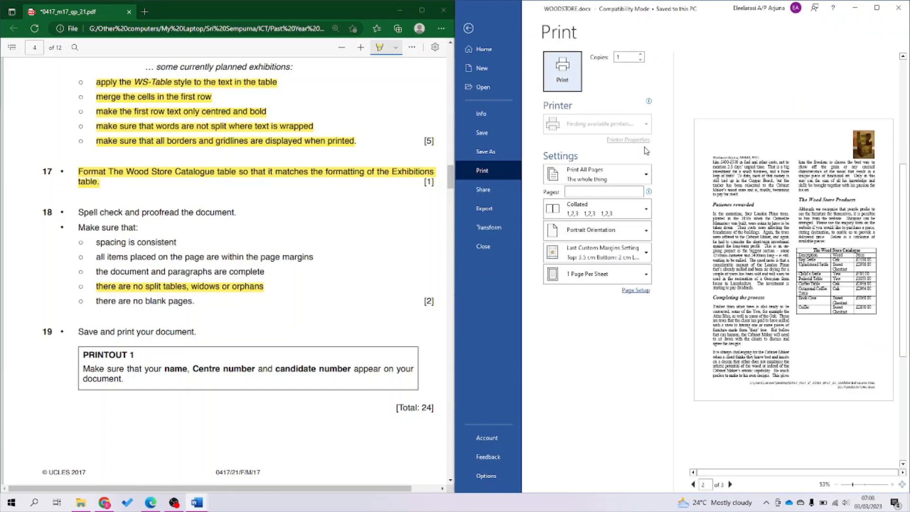
click(602, 130)
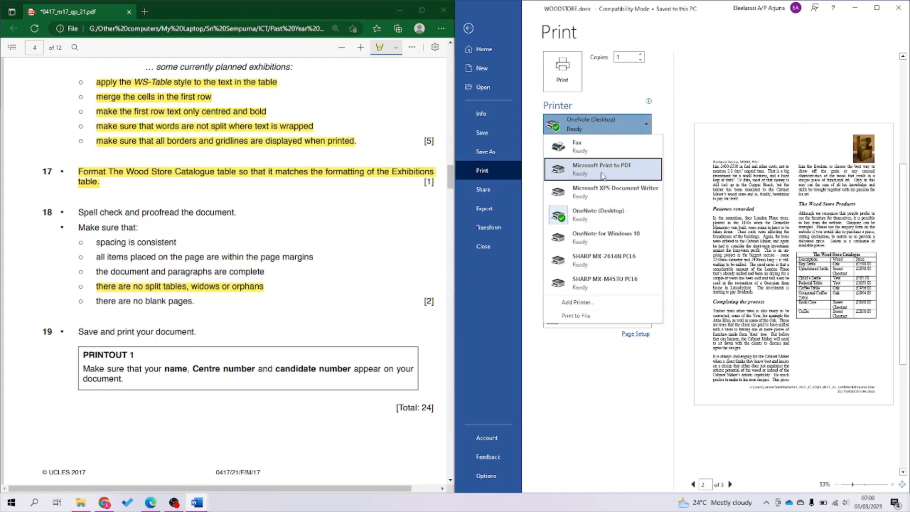
click(602, 174)
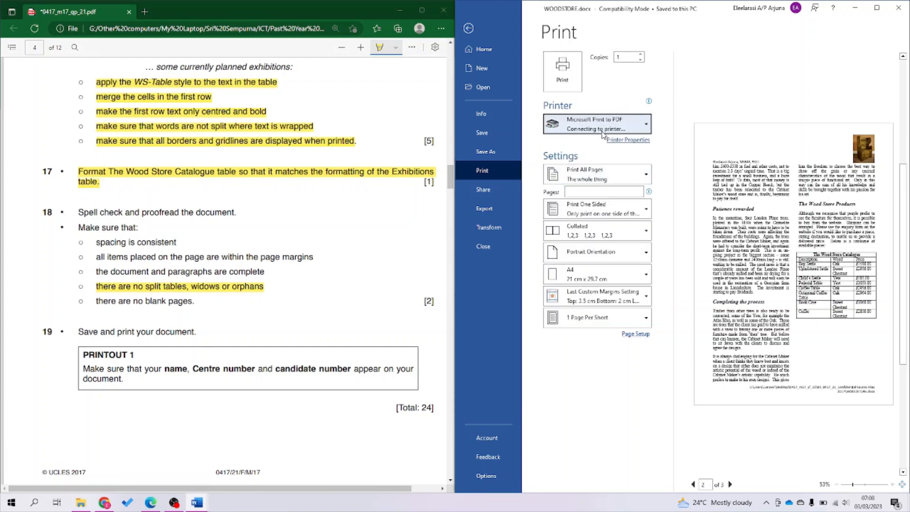
scroll(789, 332, up, 2)
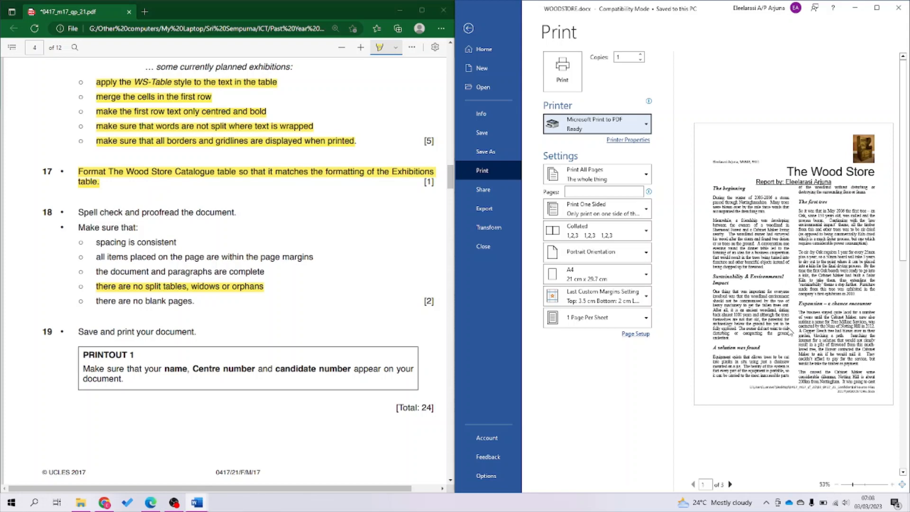
scroll(790, 332, down, 4)
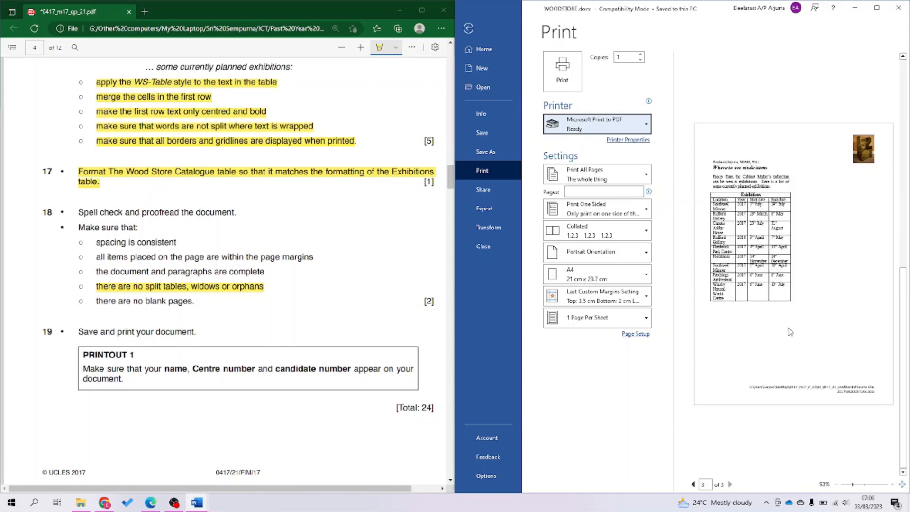
scroll(790, 332, up, 4)
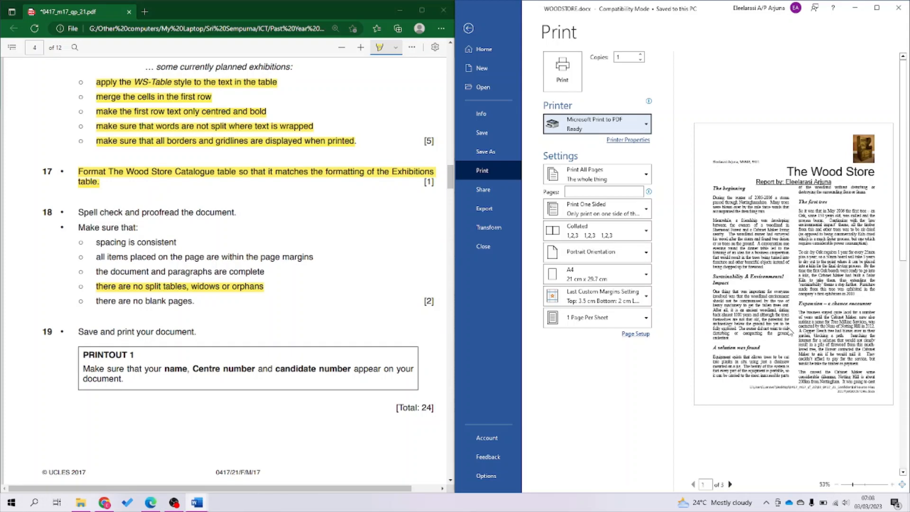
scroll(789, 332, down, 4)
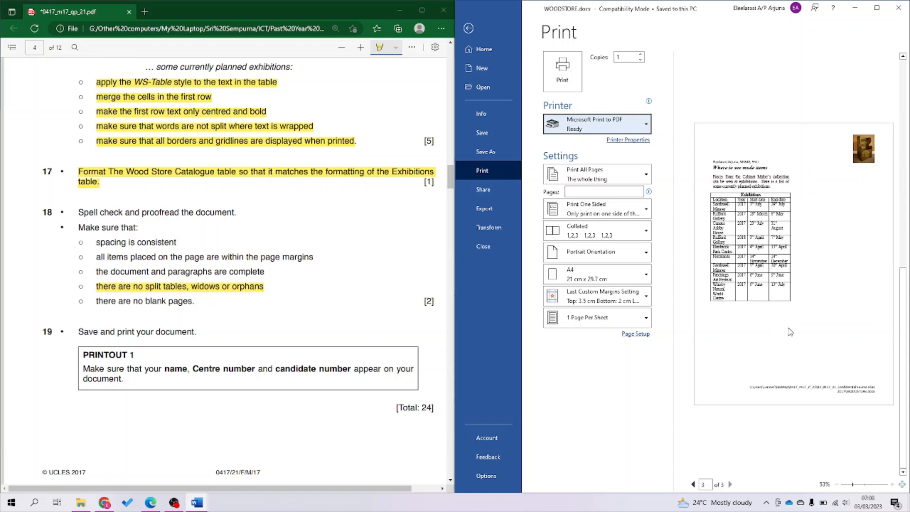
scroll(791, 332, up, 4)
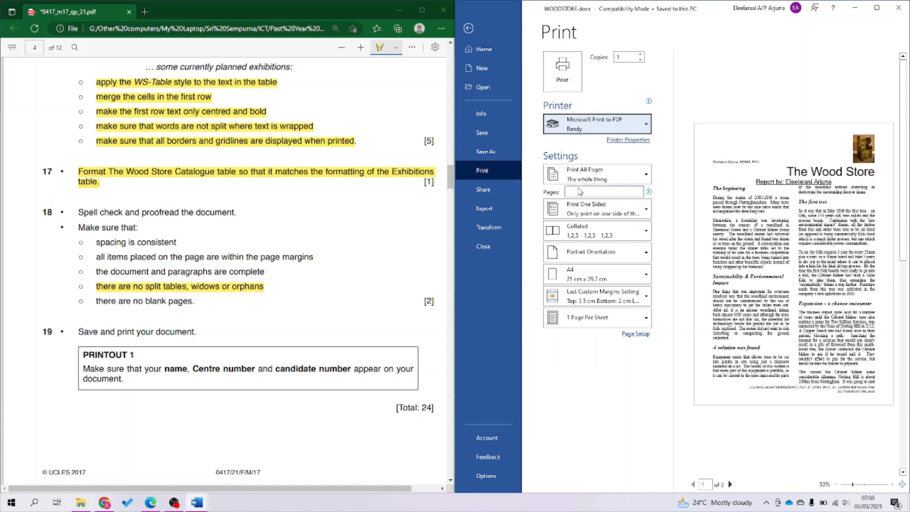
click(487, 209)
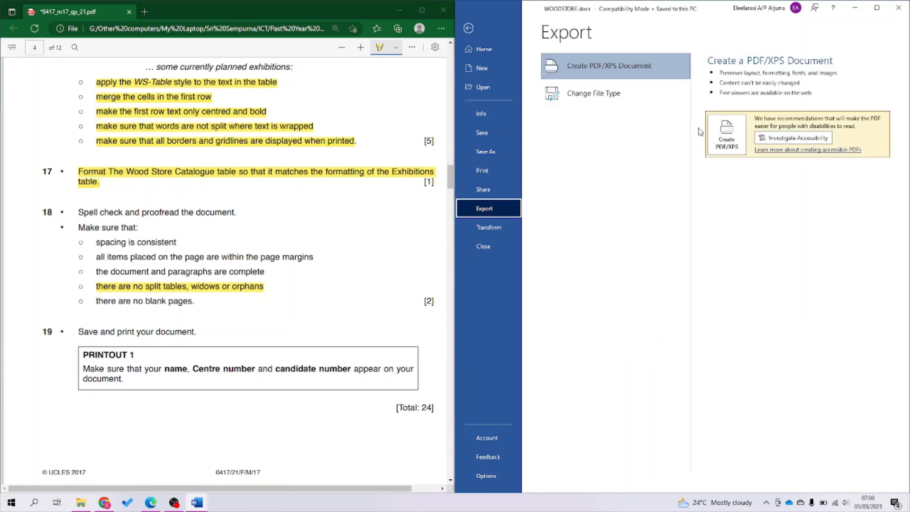
Publish the newsletter as 'Printout 1' PDF and go to the Confidential Source Files 2017 folder.
click(744, 151)
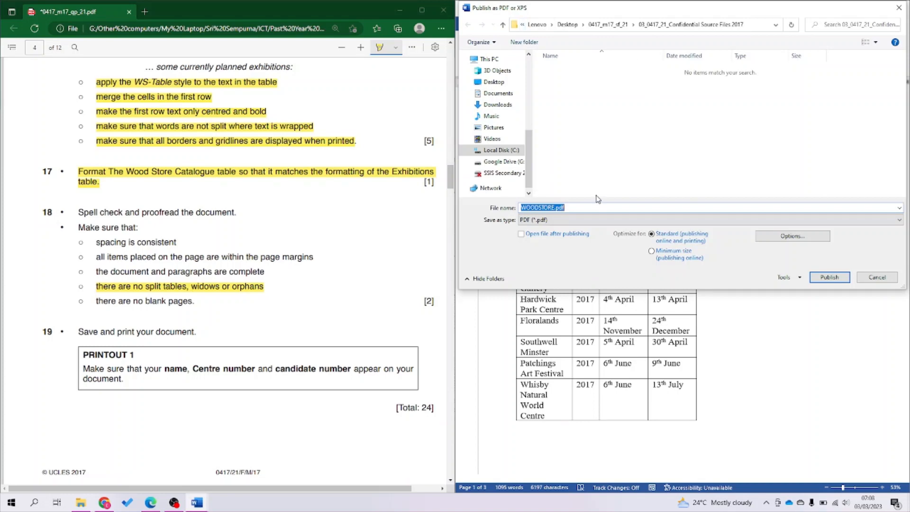
text(Printout 1)
key(Return)
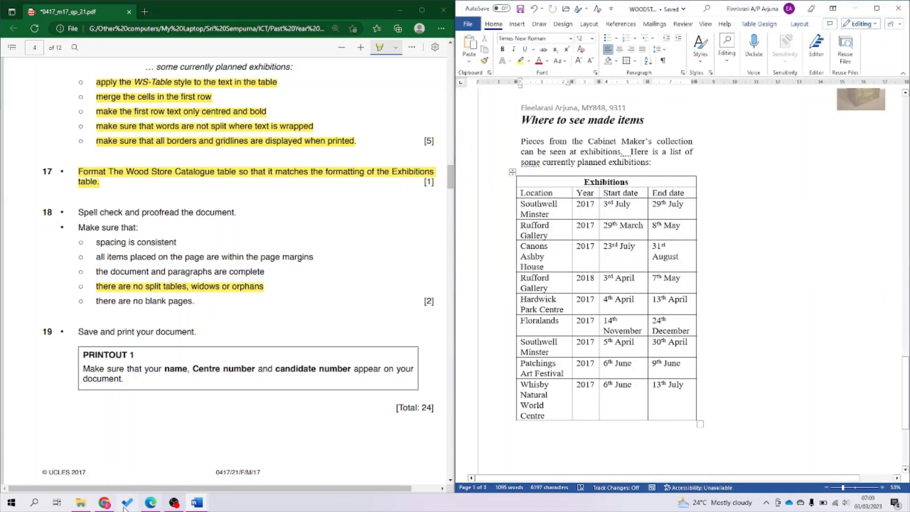
click(81, 502)
double_click(626, 139)
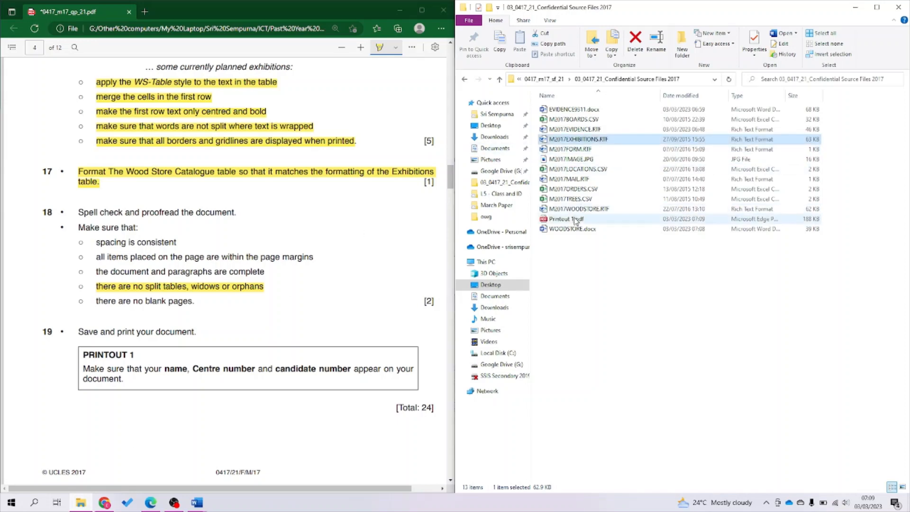
Open Printout 1.pdf in Edge to view the exported newsletter.
click(576, 220)
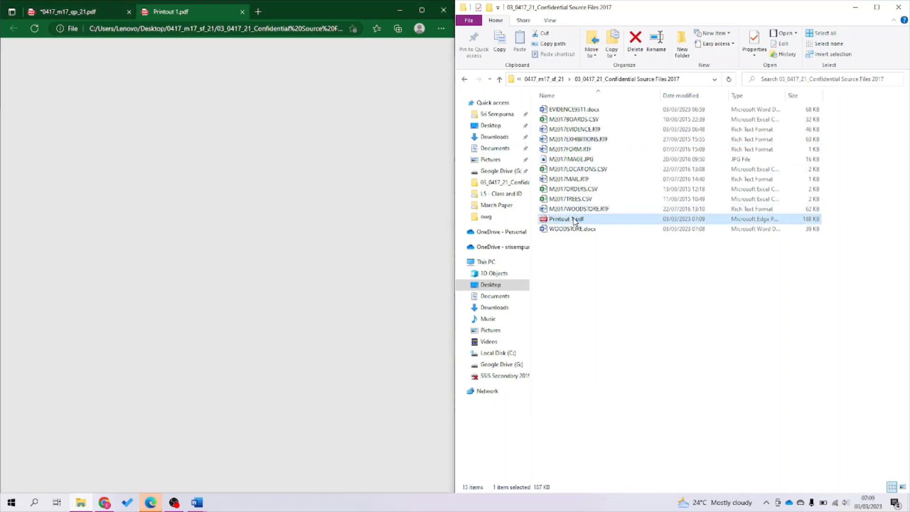
click(61, 14)
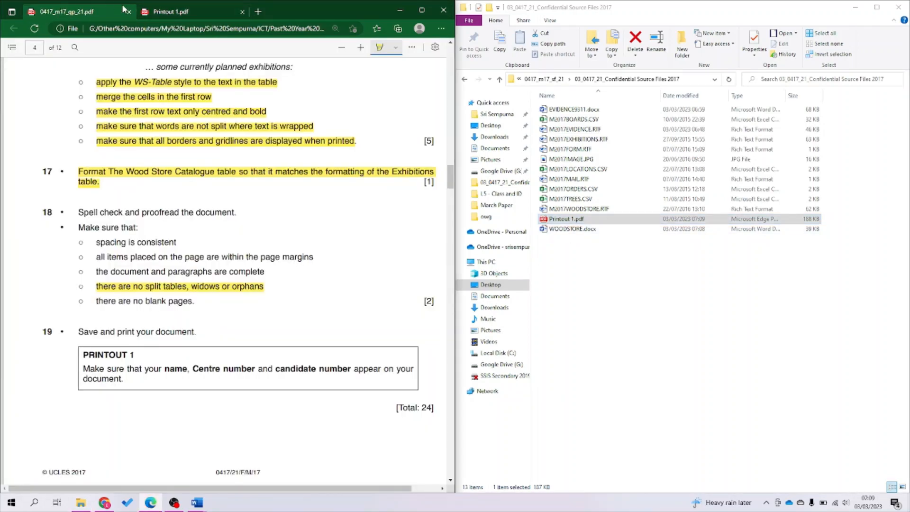
click(166, 13)
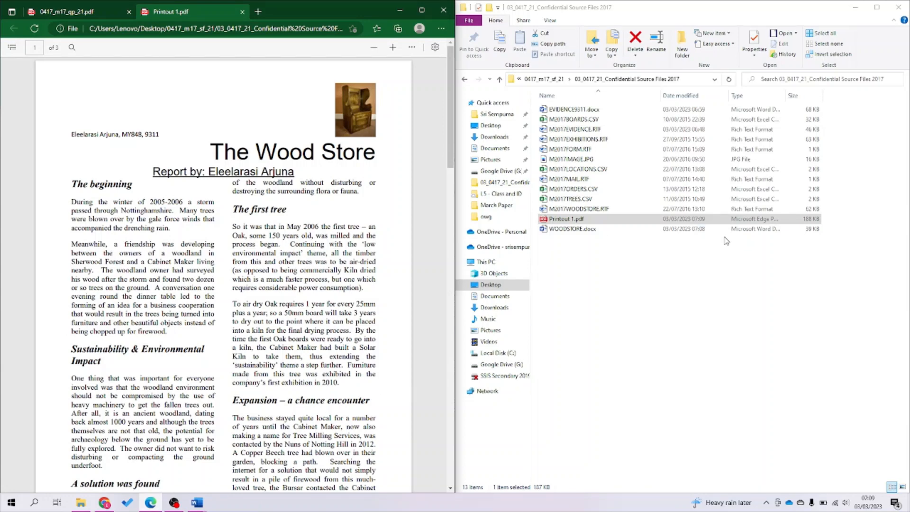
Open 0417_m17_ms_21.pdf from the March Paper folder and snap it beside the printout.
click(466, 80)
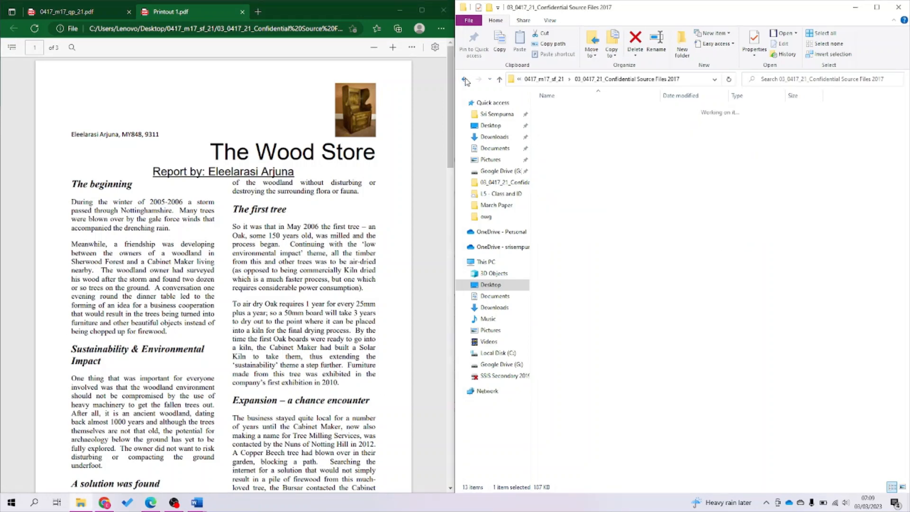
click(466, 82)
click(466, 81)
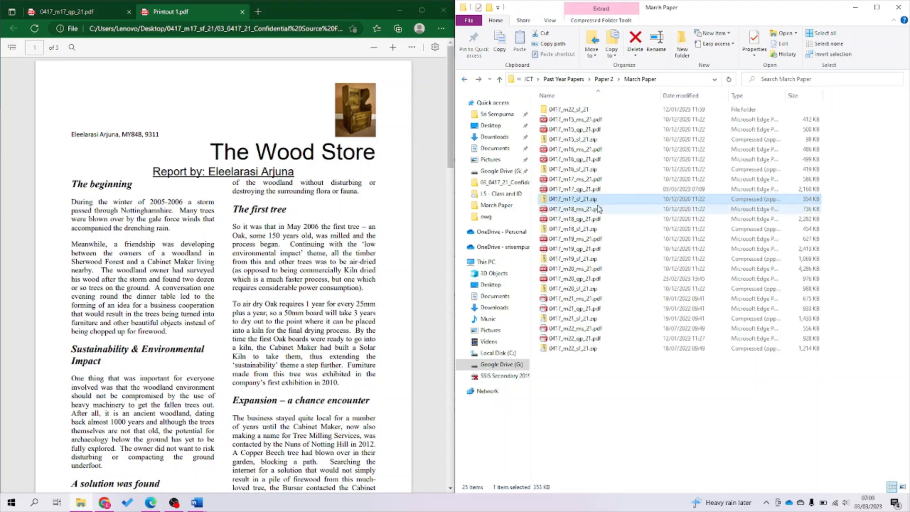
click(593, 180)
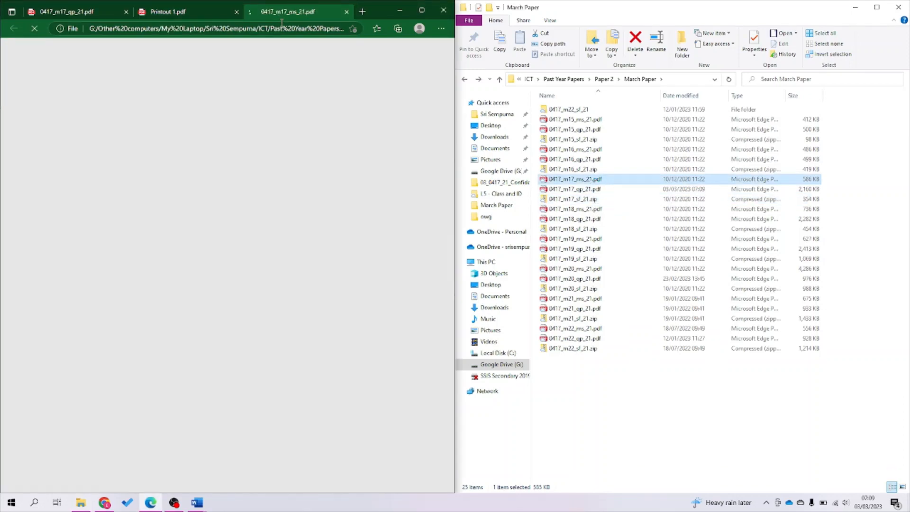
drag(299, 11, 642, 52)
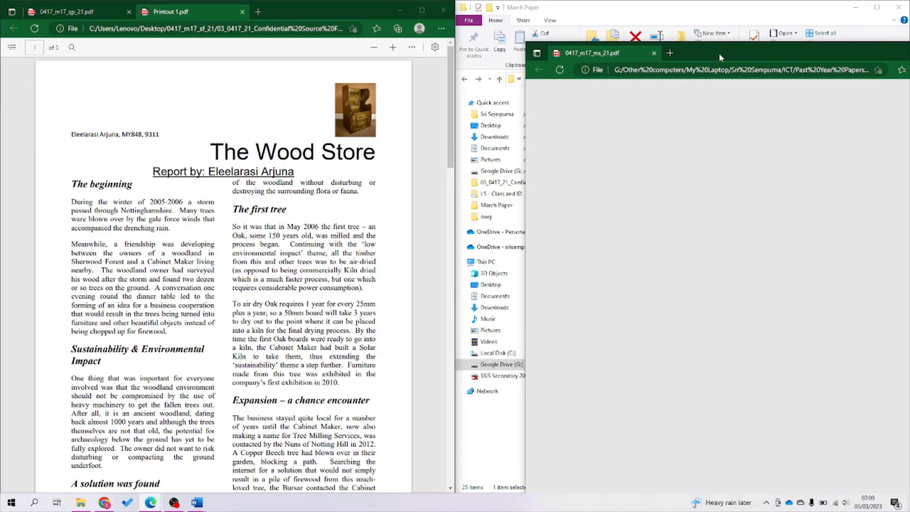
drag(719, 53, 909, 54)
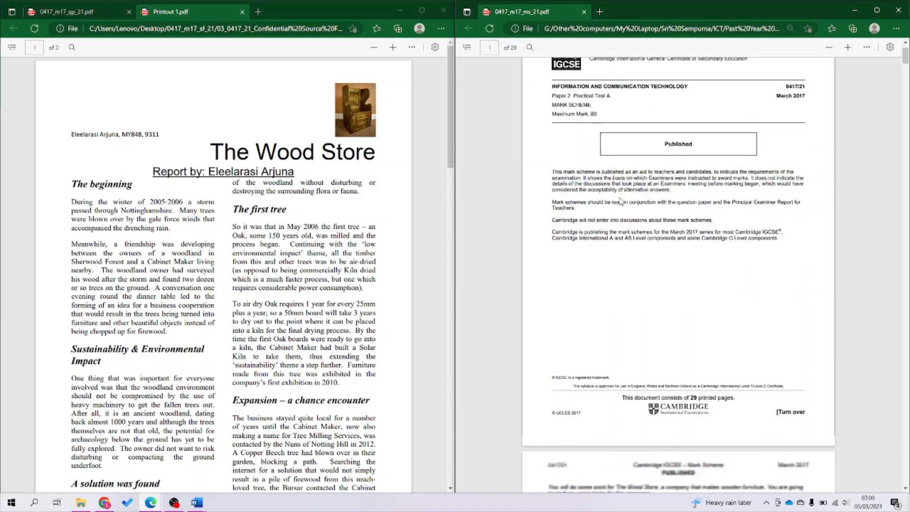
Scroll printout pages 1–3 against mark scheme pages 12–14, ending on the Exhibitions table pages.
scroll(621, 201, down, 20)
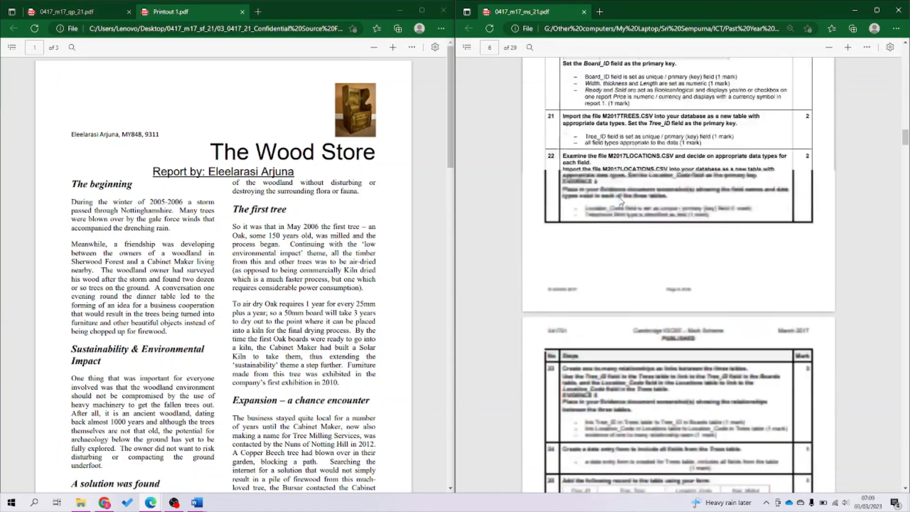
scroll(621, 201, down, 20)
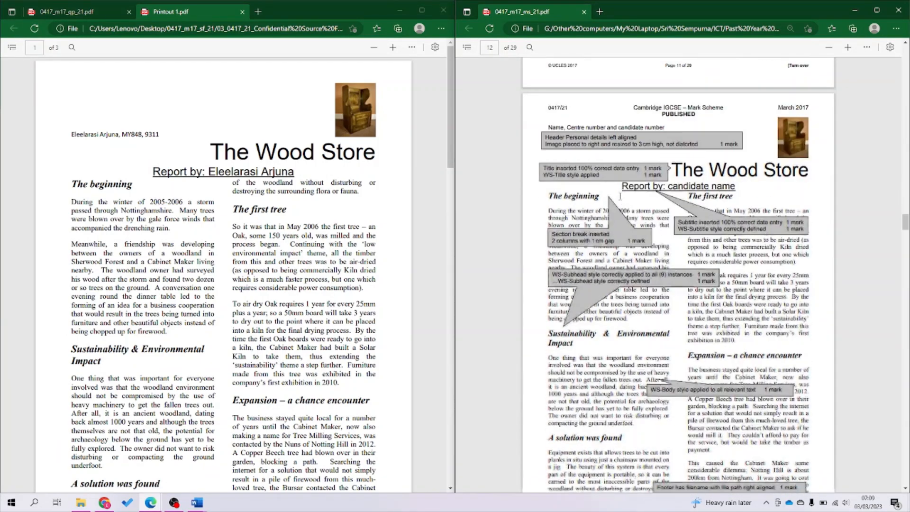
scroll(621, 198, down, 1)
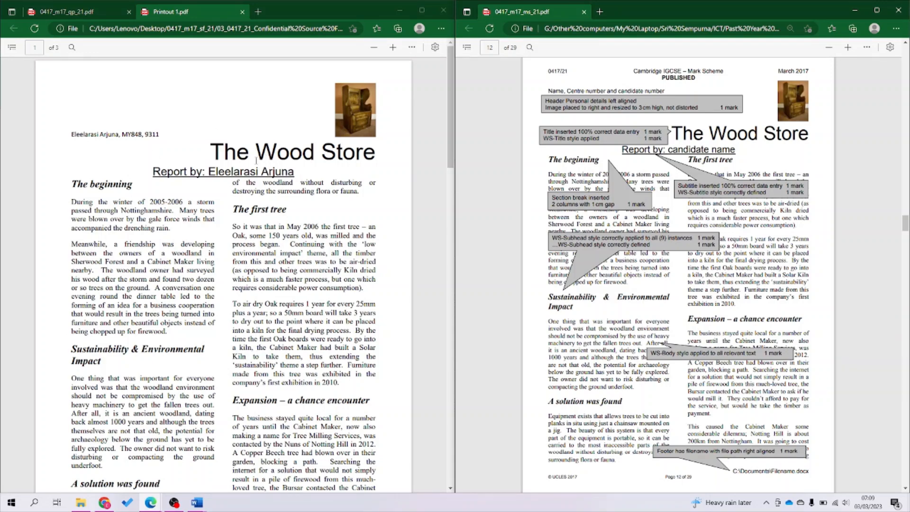
scroll(264, 269, down, 6)
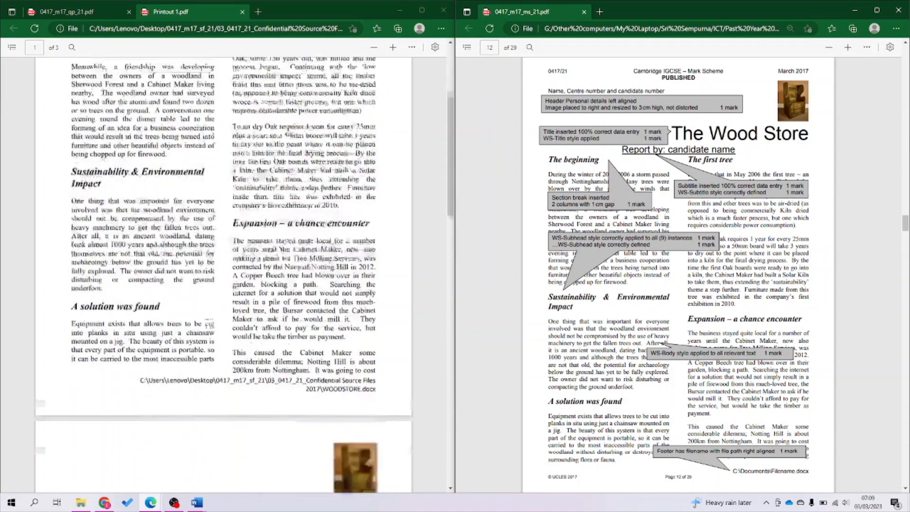
scroll(263, 269, up, 6)
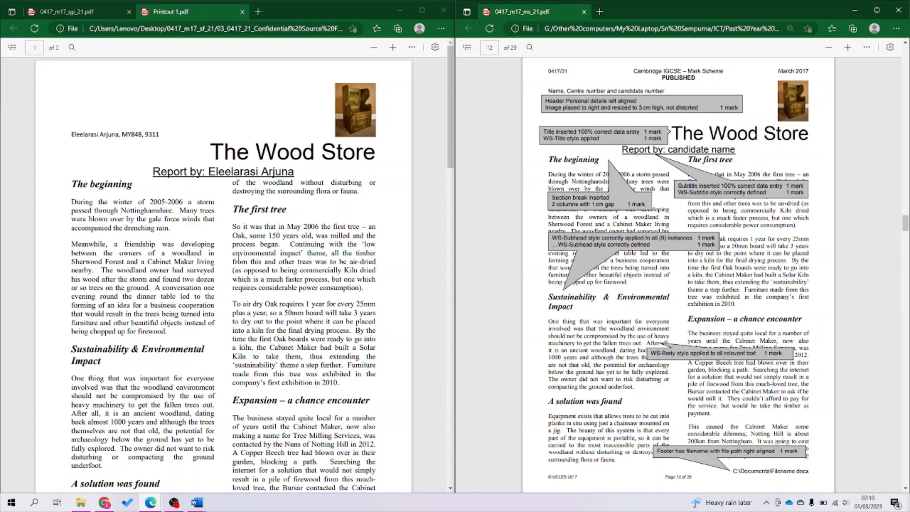
scroll(239, 254, down, 3)
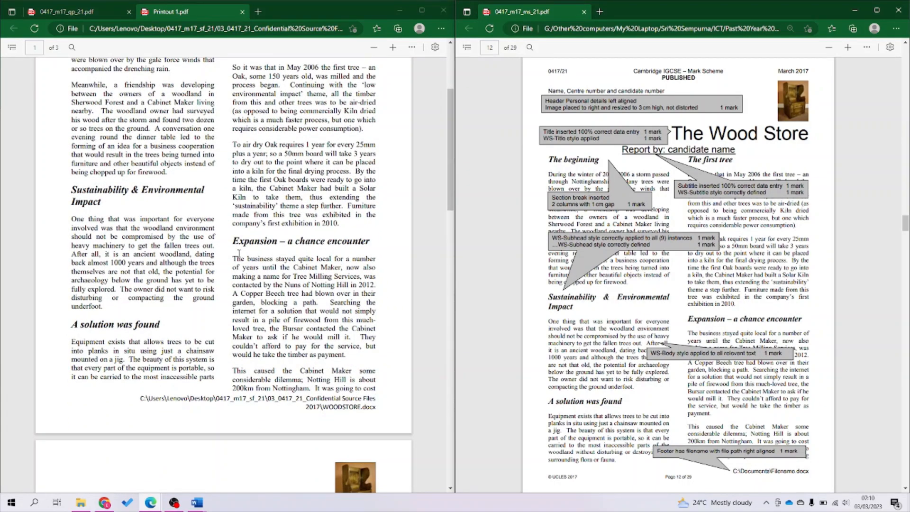
scroll(239, 253, down, 5)
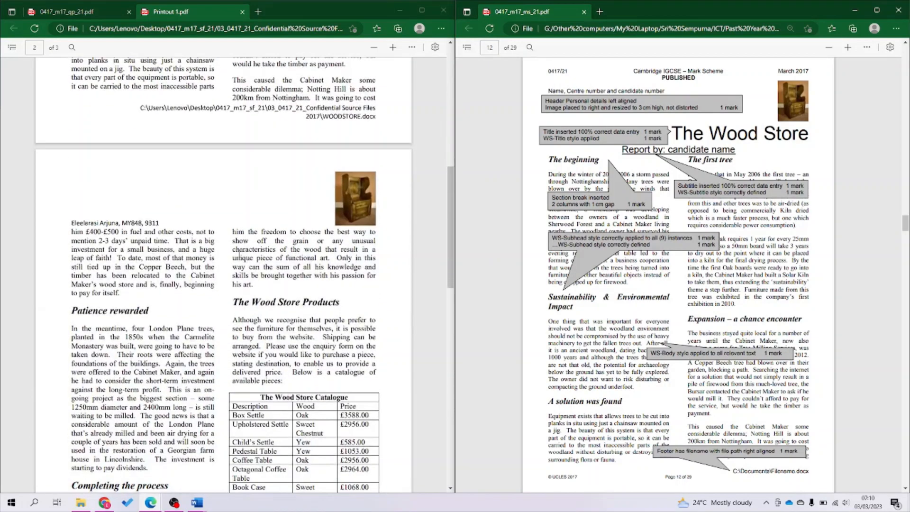
scroll(532, 302, down, 9)
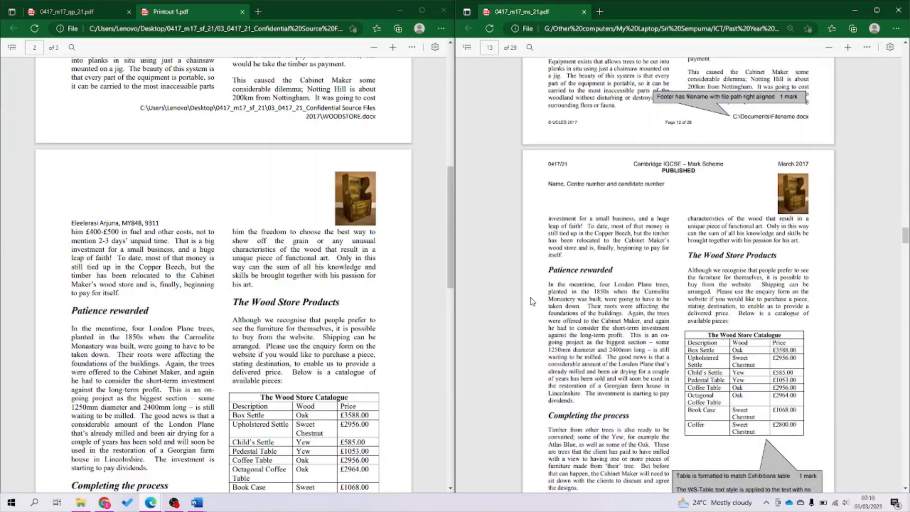
scroll(533, 302, down, 1)
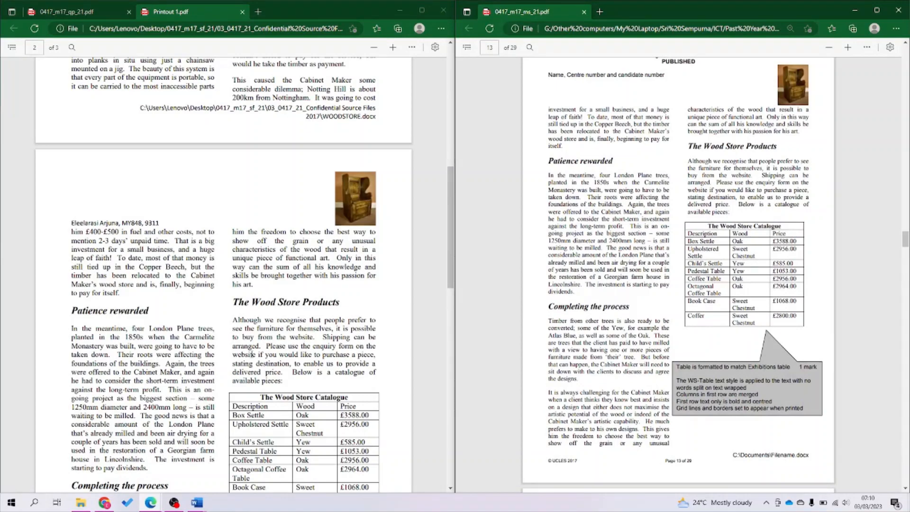
scroll(252, 354, down, 5)
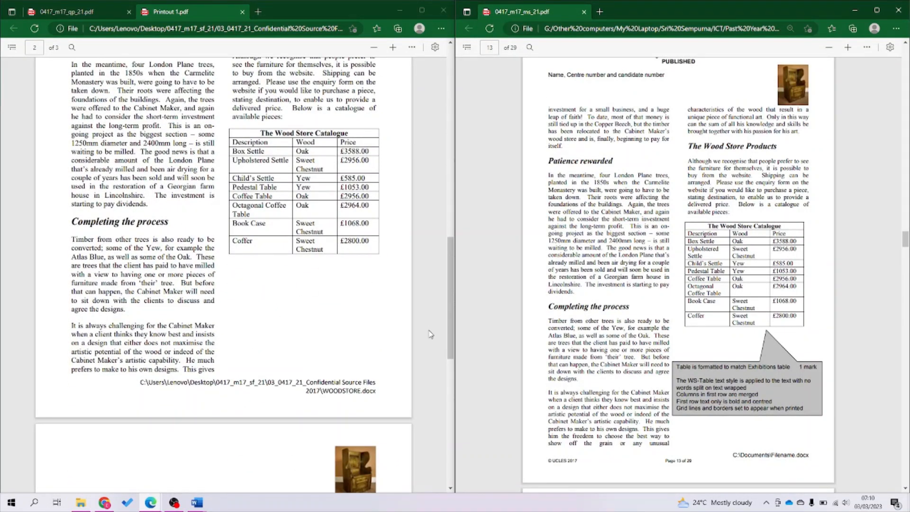
scroll(358, 368, down, 7)
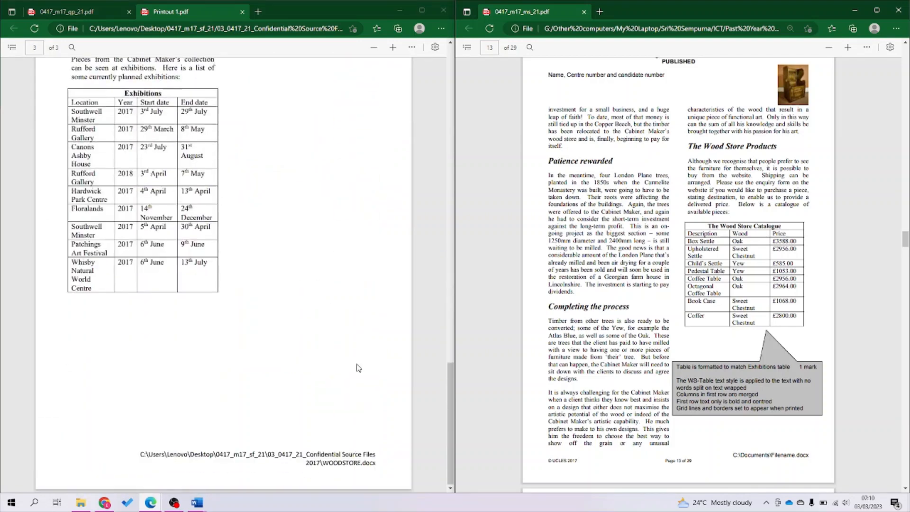
scroll(671, 374, down, 9)
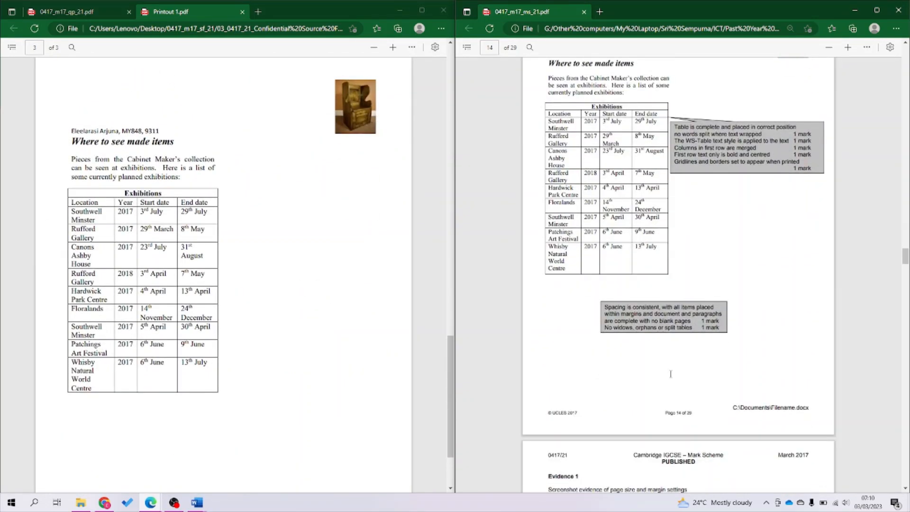
scroll(671, 374, up, 2)
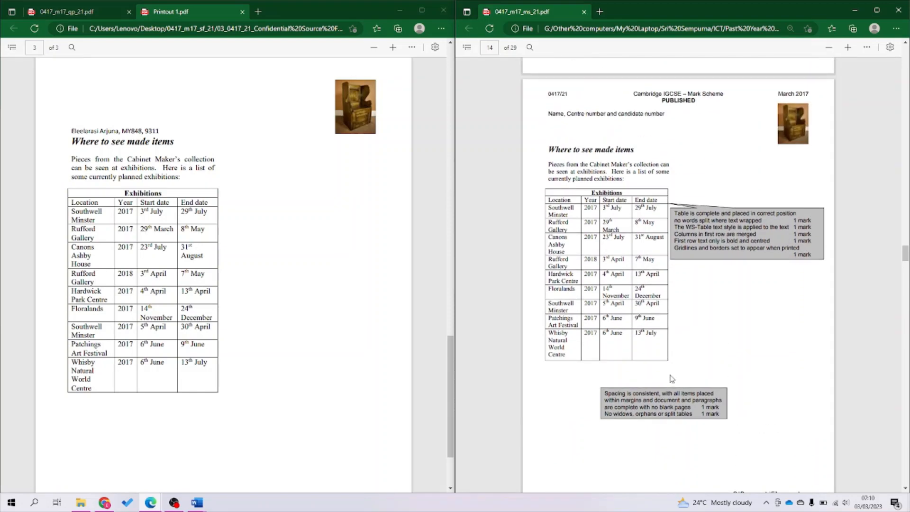